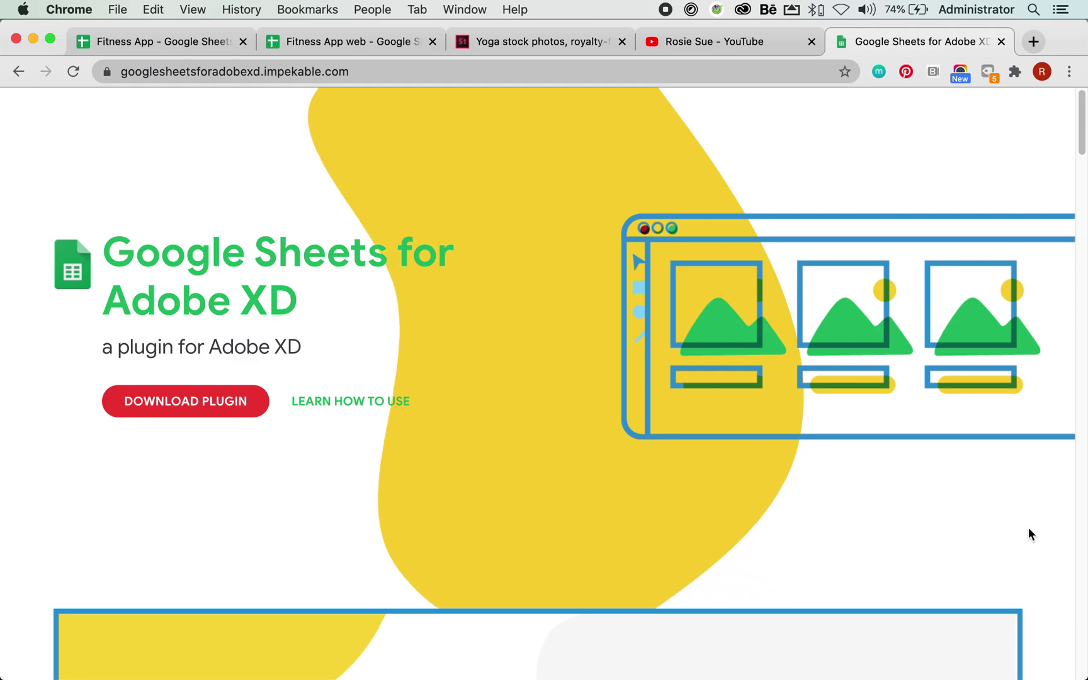
Glance at the YouTube channel's uploaded videos, then go back to the Google Sheets for Adobe XD page.
{"action": "left_click", "coordinate": [740, 44]}
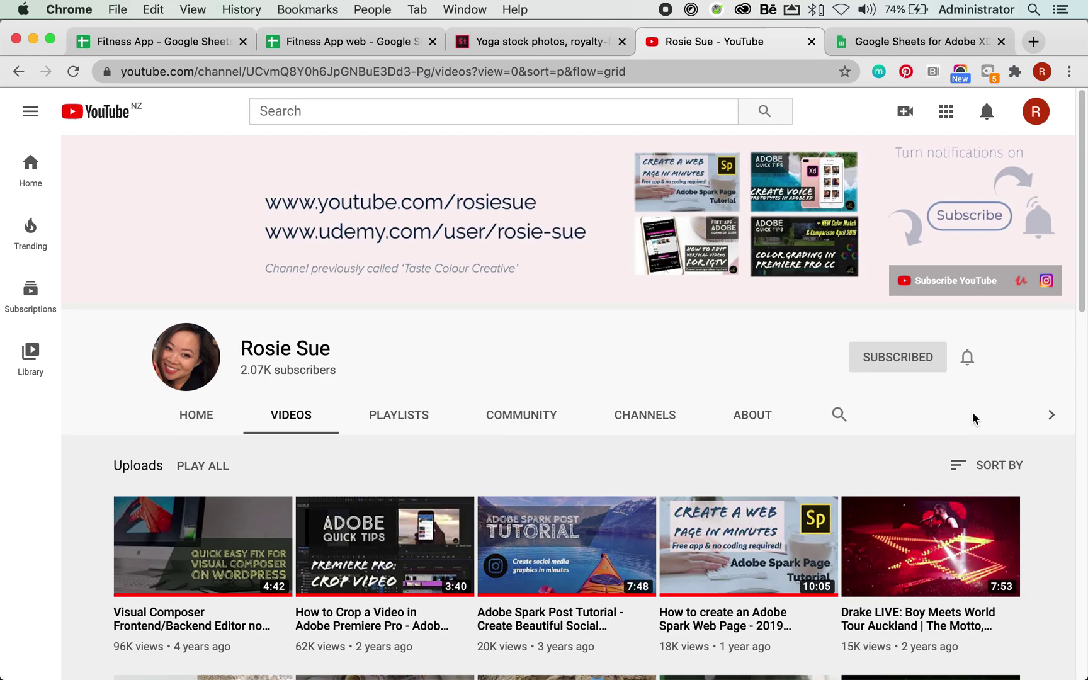
{"action": "left_click", "coordinate": [918, 46]}
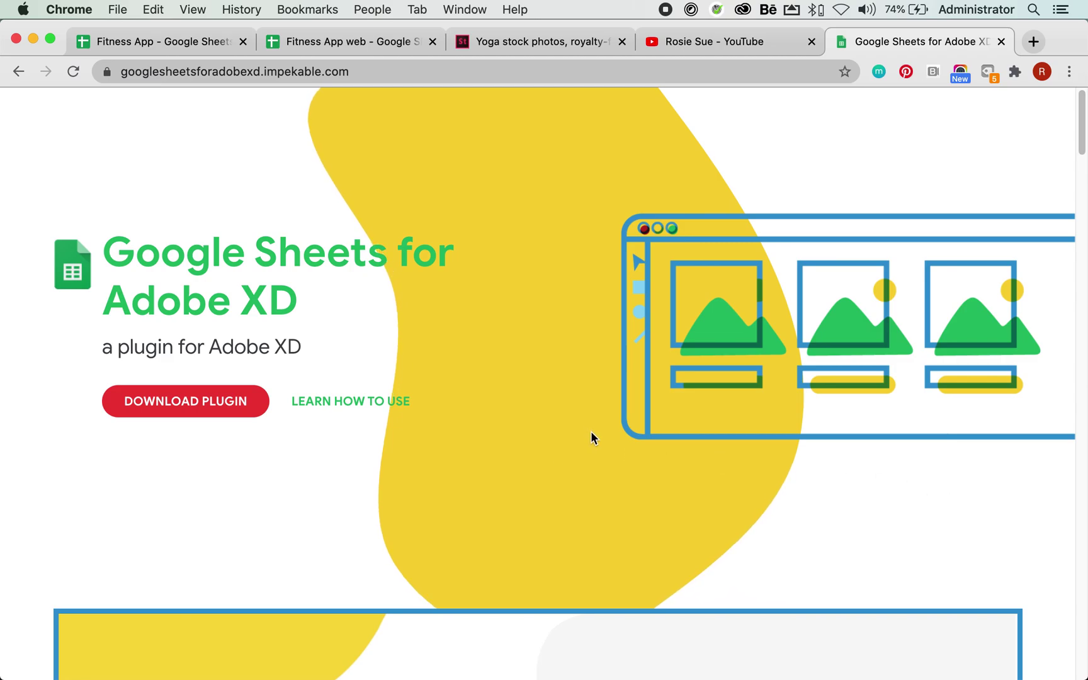
Scroll through the plugin page's 'What's in this plugin?' description, then switch to Adobe XD.
{"action": "scroll", "coordinate": [952, 535], "scroll_direction": "down", "scroll_amount": 15}
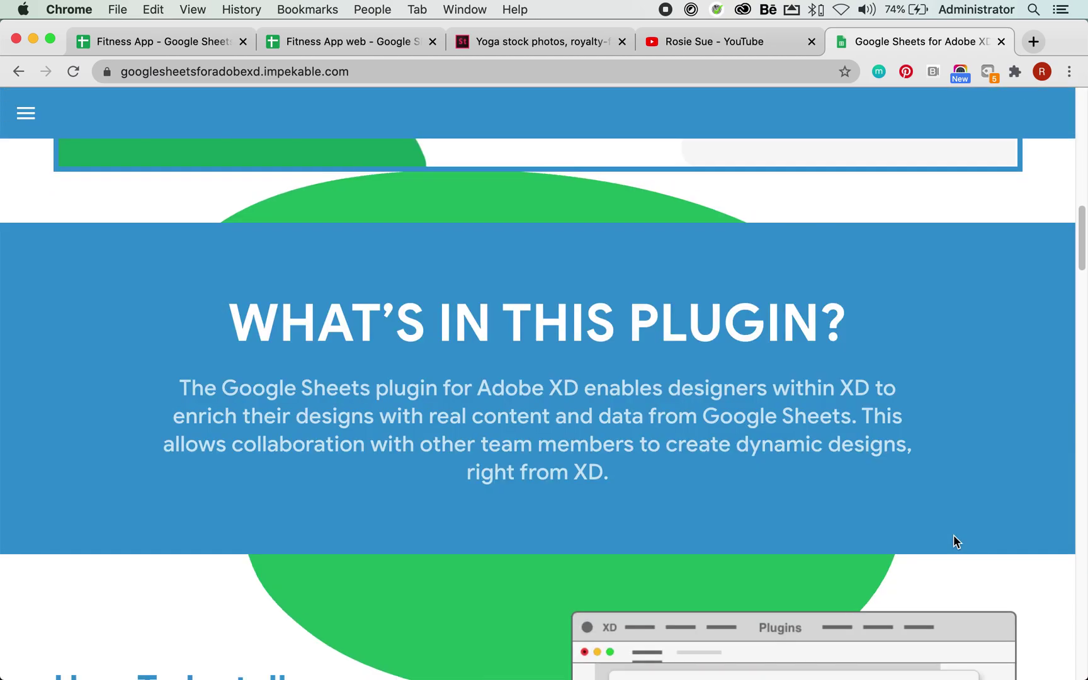
{"action": "scroll", "coordinate": [953, 535], "scroll_direction": "down", "scroll_amount": 3}
{"action": "scroll", "coordinate": [953, 534], "scroll_direction": "up", "scroll_amount": 2}
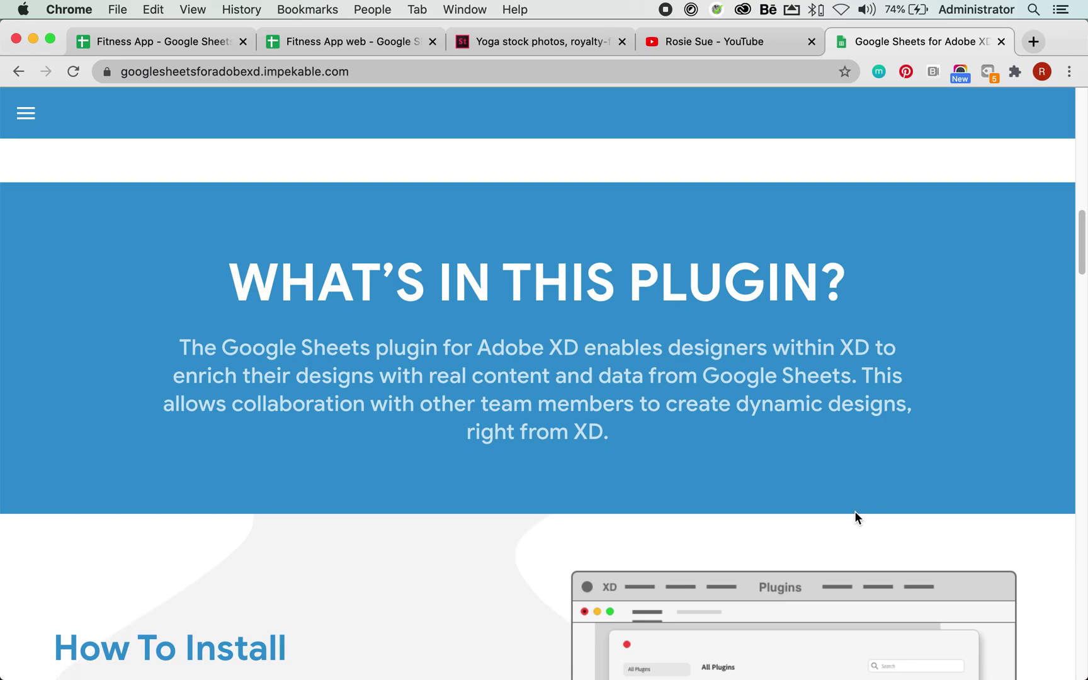
{"action": "key", "text": "super+Tab"}
{"action": "key", "text": "super+Tab"}
{"action": "key", "text": "super+Tab"}
{"action": "key", "text": "super+Tab"}
{"action": "key", "text": "super+Tab"}
{"action": "key", "text": "super+Tab"}
{"action": "key", "text": "super+Tab"}
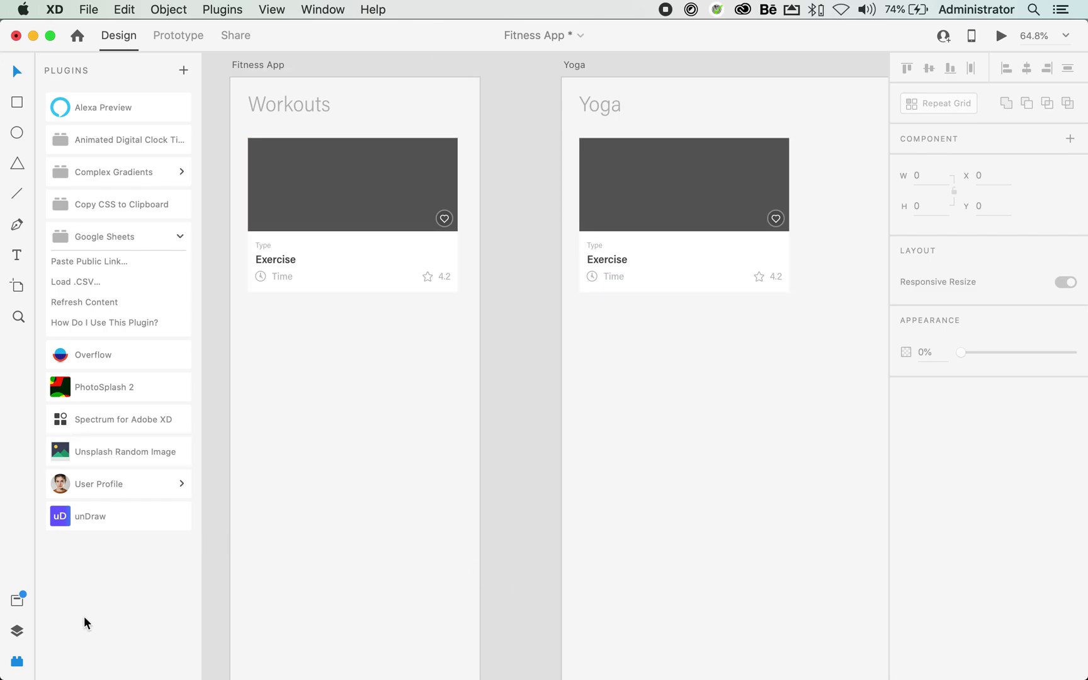
Toggle the Layers panel, return to the Plugins panel, and open the plugin marketplace with +.
{"action": "left_click", "coordinate": [17, 632]}
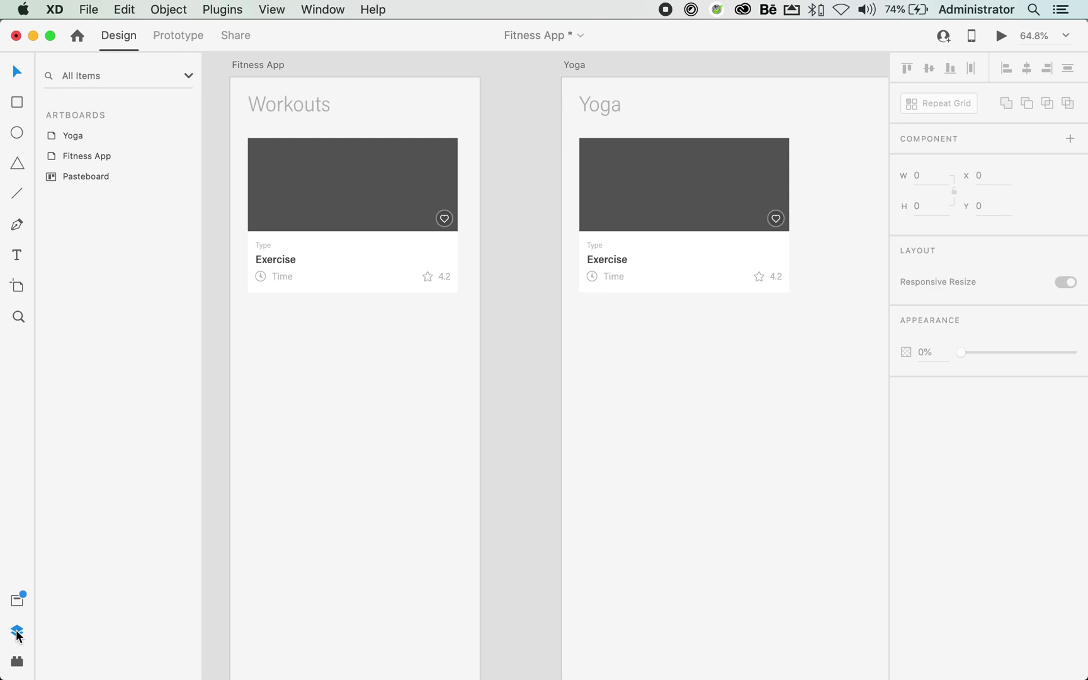
{"action": "left_click", "coordinate": [18, 662]}
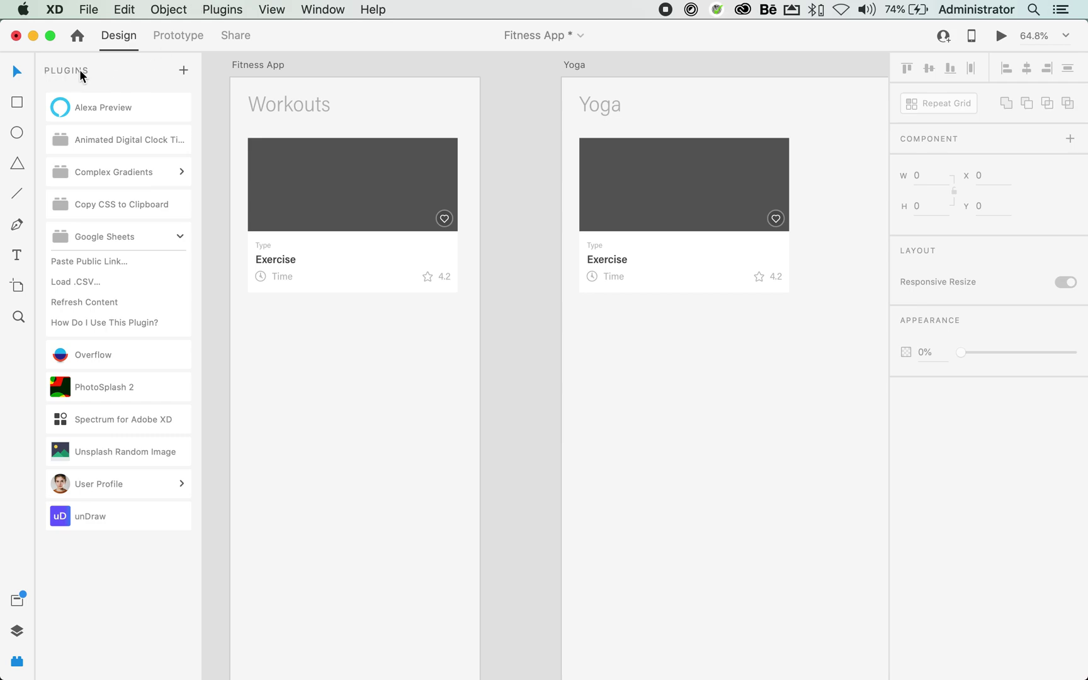
{"action": "left_click", "coordinate": [183, 72]}
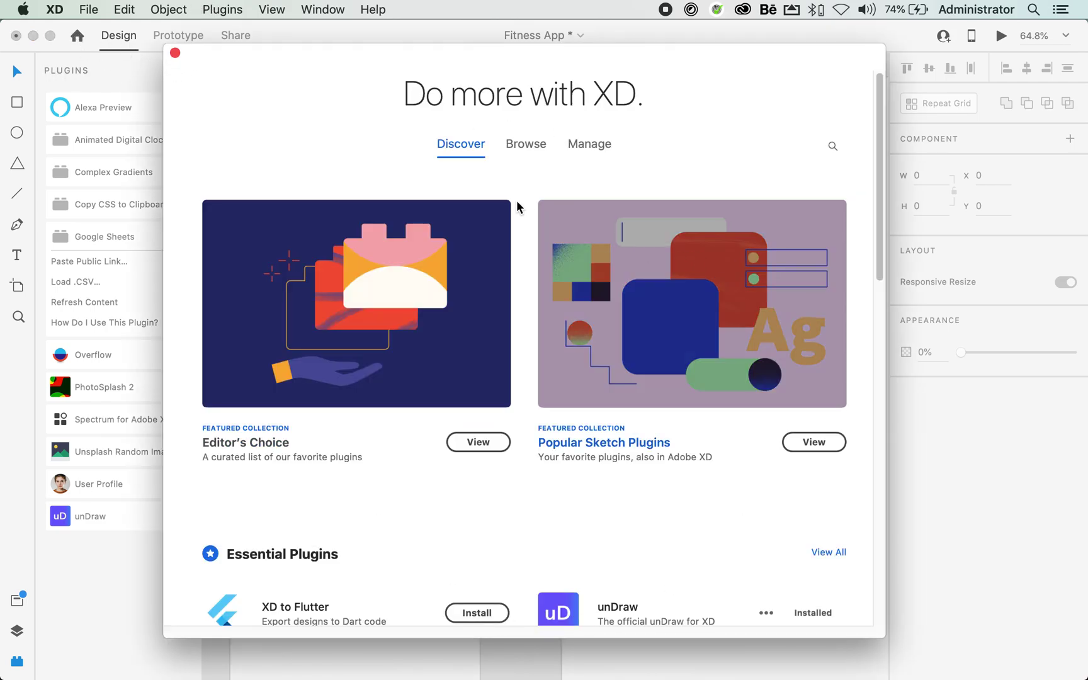
Browse the full plugin catalogue and its search box, then close the marketplace window.
{"action": "left_click", "coordinate": [529, 146]}
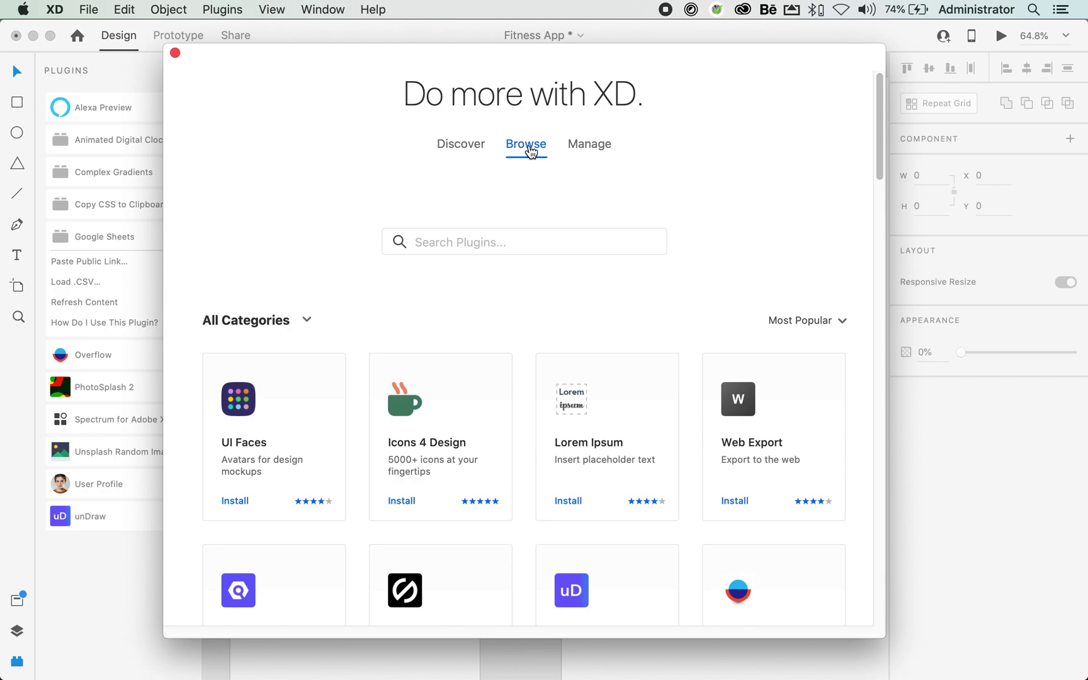
{"action": "left_click", "coordinate": [503, 238]}
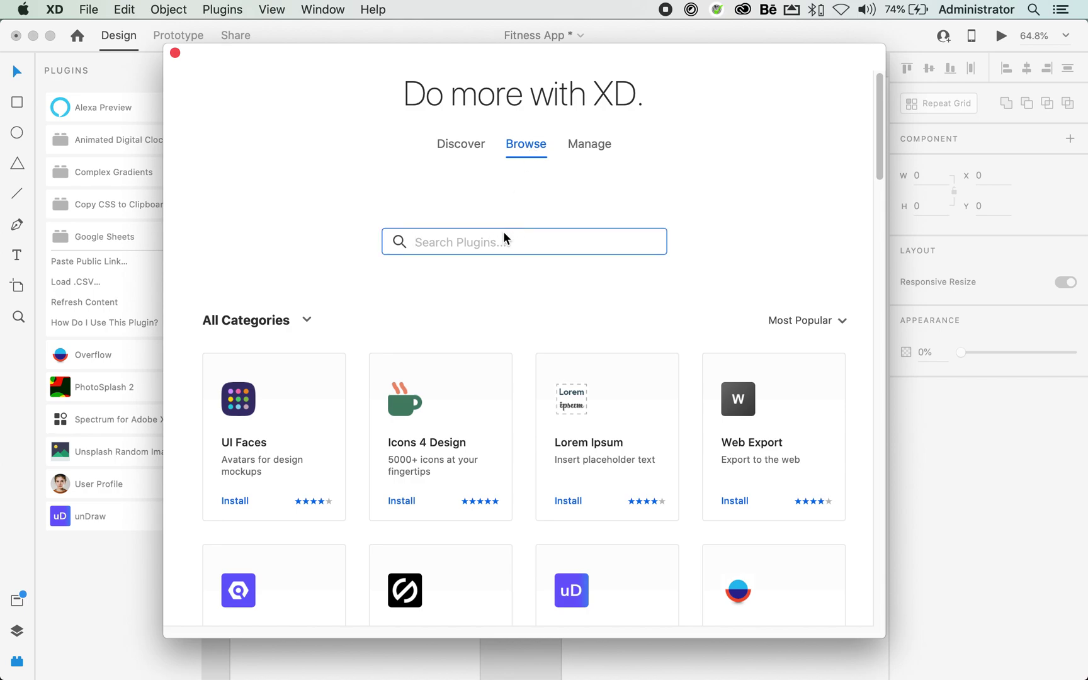
{"action": "left_click", "coordinate": [176, 53]}
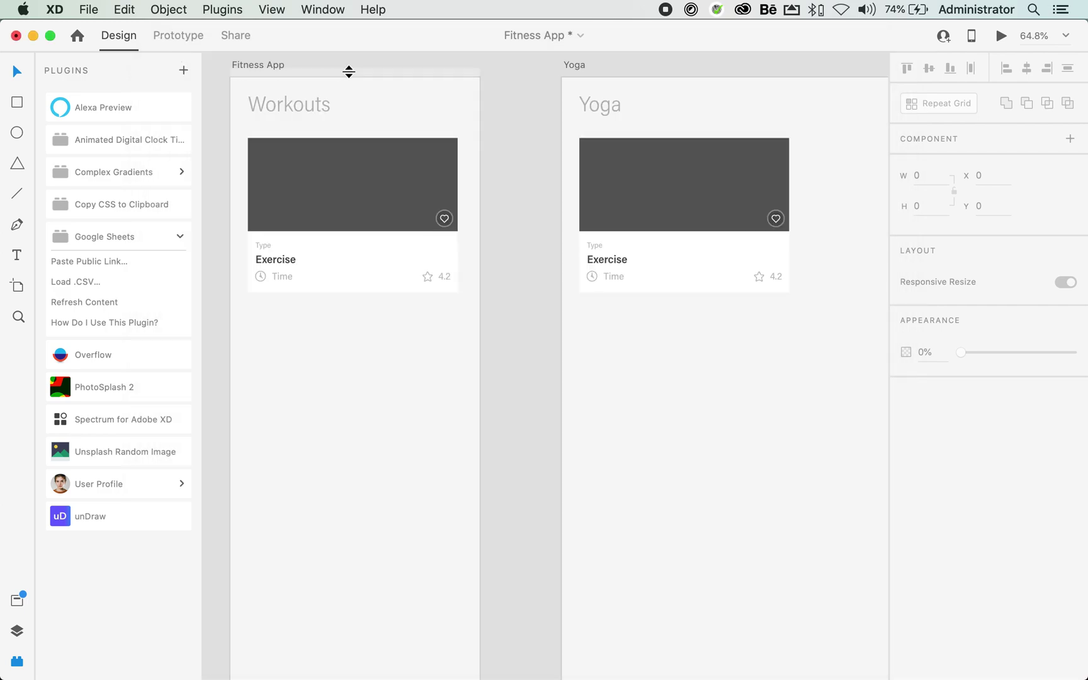
Collapse the Google Sheets entry in the Plugins panel.
{"action": "left_click", "coordinate": [180, 237]}
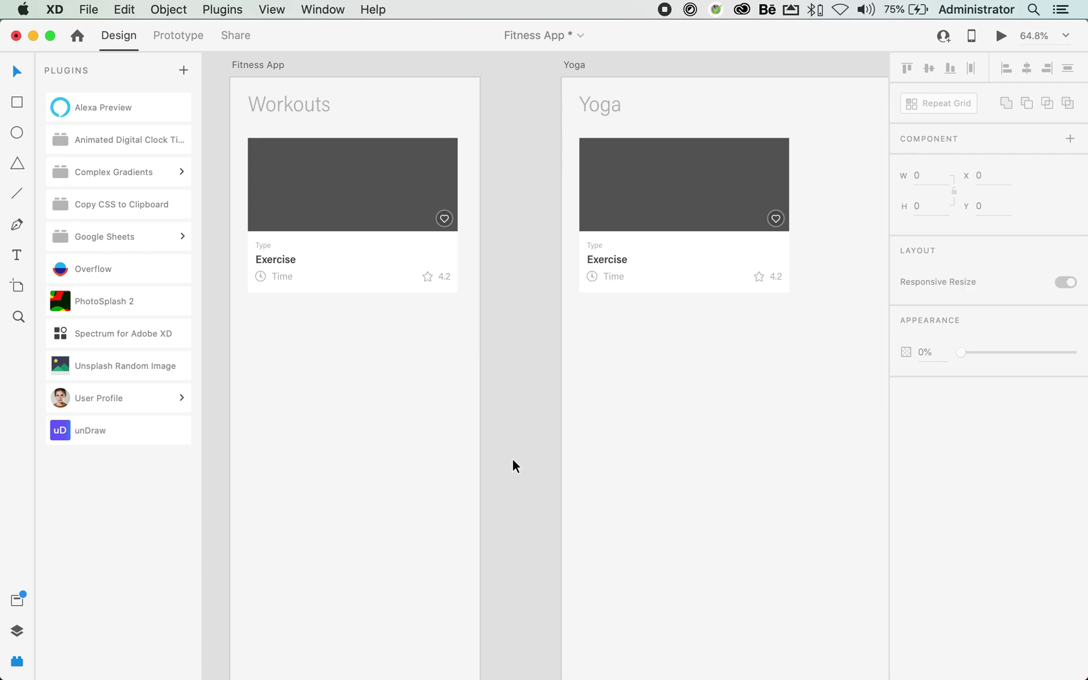
Select the 381 × 280.59 Exercise card at X 32, Y 110 on the Workouts artboard.
{"action": "left_click", "coordinate": [376, 218]}
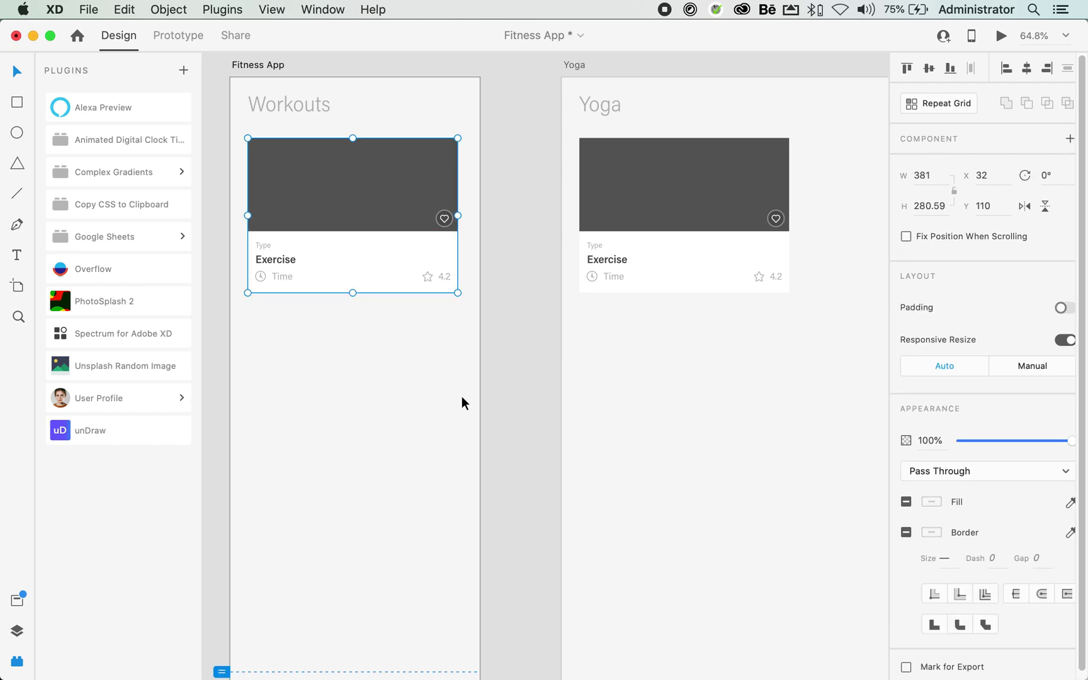
{"action": "scroll", "coordinate": [462, 403], "scroll_direction": "up", "scroll_amount": 5, "text": "ctrl"}
{"action": "scroll", "coordinate": [461, 403], "scroll_direction": "up", "scroll_amount": 4}
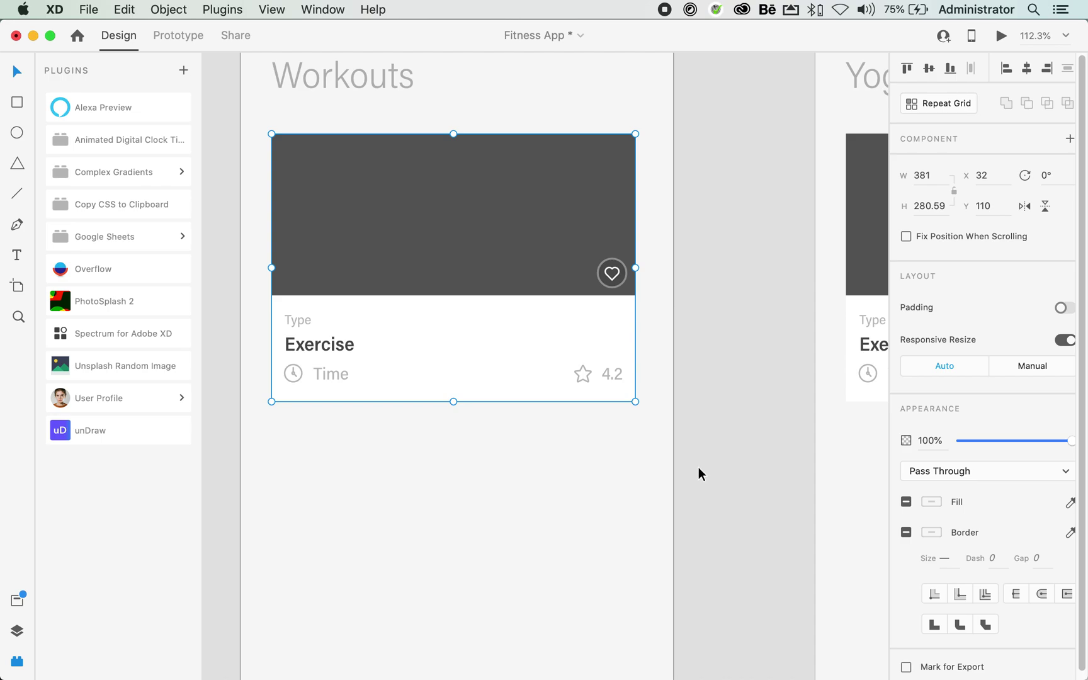
{"action": "scroll", "coordinate": [699, 474], "scroll_direction": "up", "scroll_amount": 3}
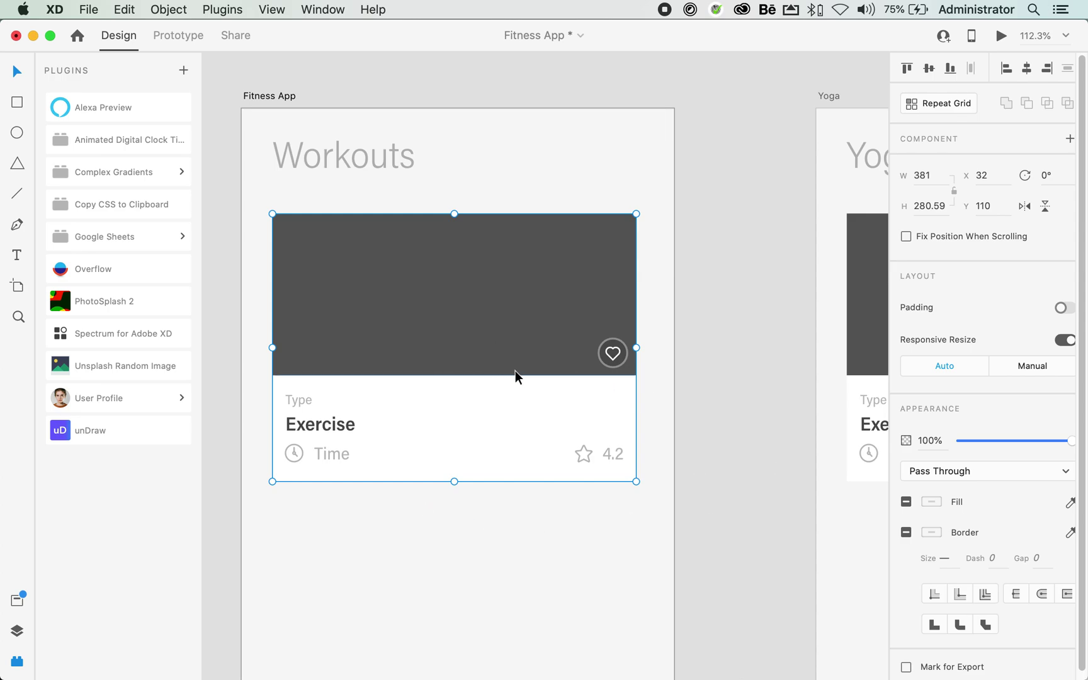
{"action": "scroll", "coordinate": [680, 393], "scroll_direction": "down", "scroll_amount": 3}
{"action": "scroll", "coordinate": [681, 394], "scroll_direction": "down", "scroll_amount": 5}
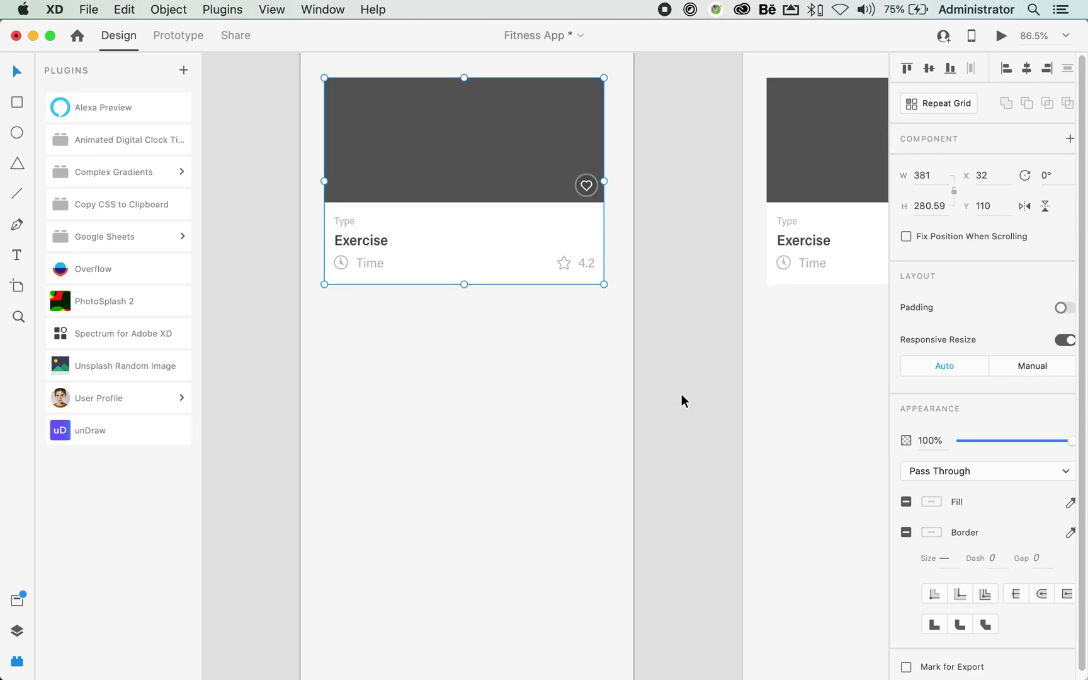
{"action": "scroll", "coordinate": [681, 397], "scroll_direction": "down", "scroll_amount": 2}
{"action": "scroll", "coordinate": [681, 397], "scroll_direction": "down", "scroll_amount": 3}
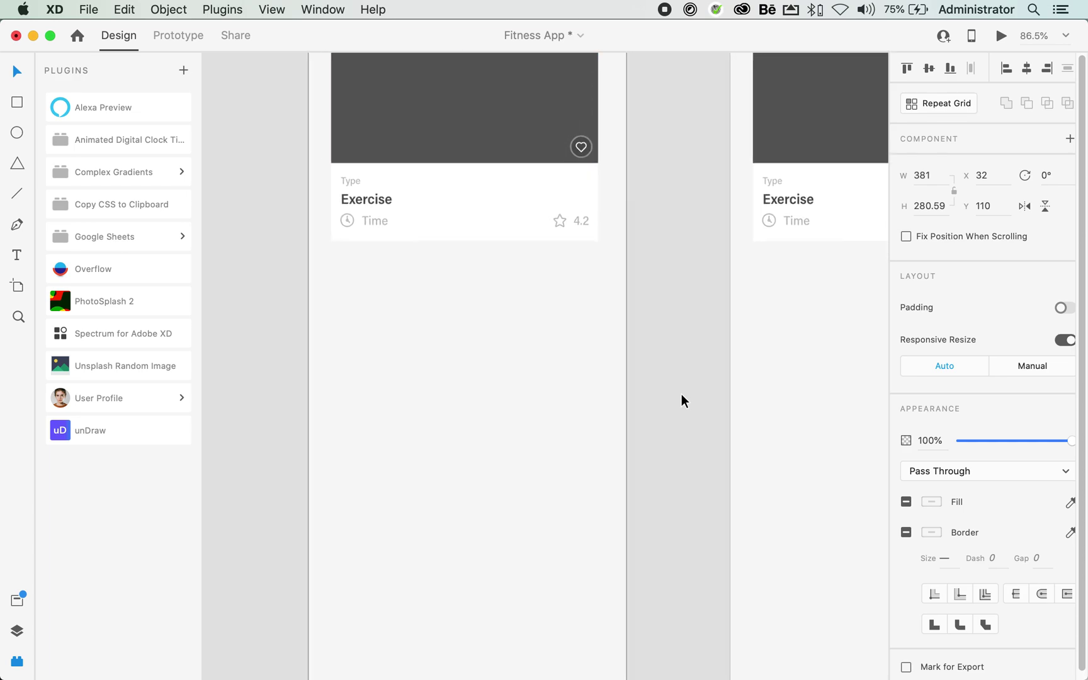
{"action": "scroll", "coordinate": [681, 401], "scroll_direction": "down", "scroll_amount": 5}
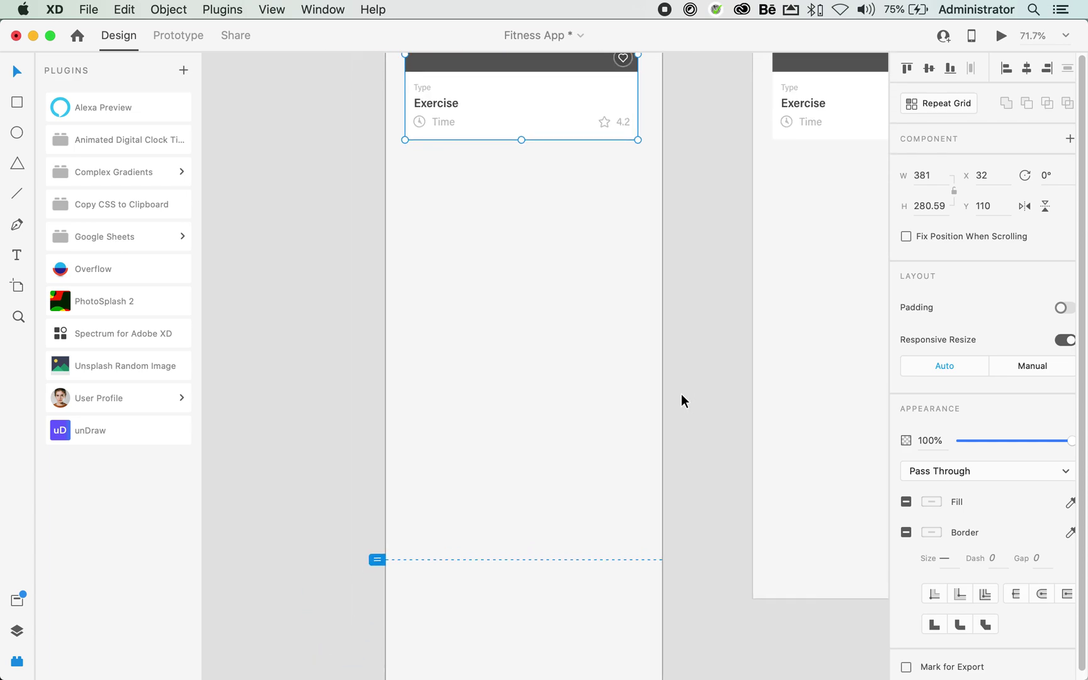
{"action": "scroll", "coordinate": [681, 395], "scroll_direction": "up", "scroll_amount": 5}
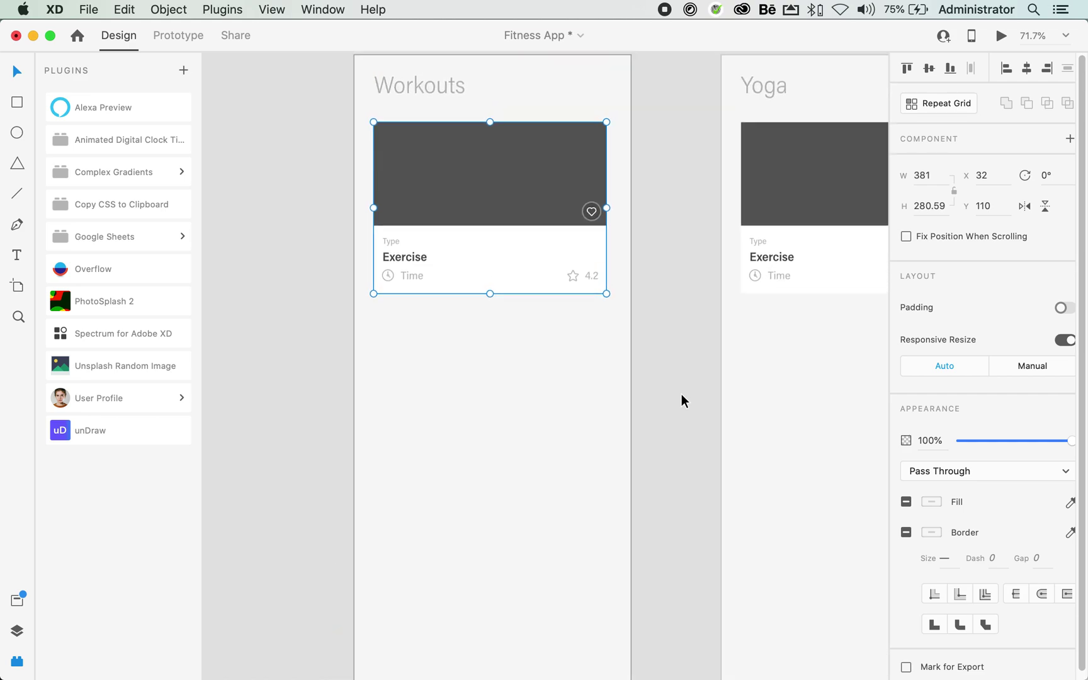
{"action": "scroll", "coordinate": [681, 400], "scroll_direction": "down", "scroll_amount": 1}
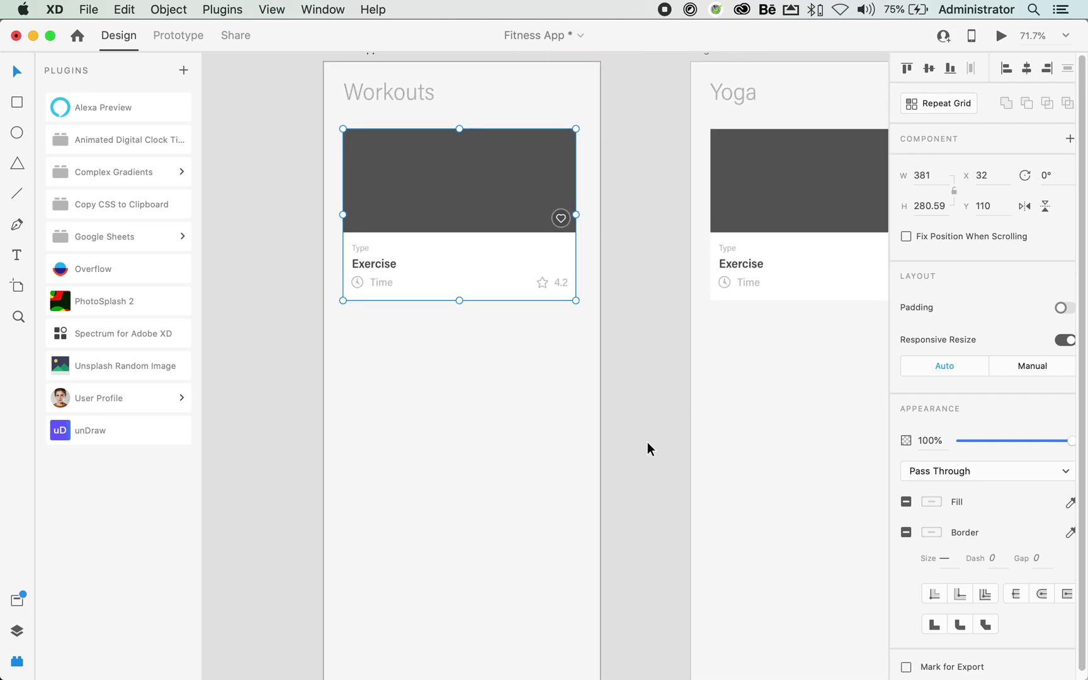
{"action": "scroll", "coordinate": [649, 449], "scroll_direction": "up", "scroll_amount": 3}
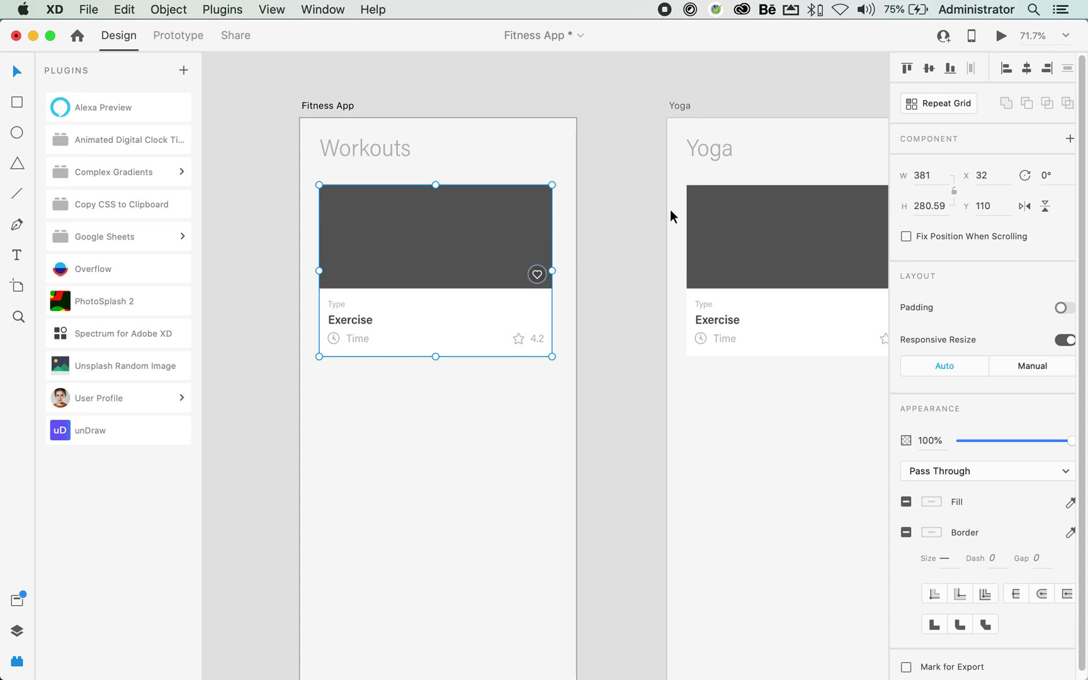
{"action": "left_click", "coordinate": [962, 107]}
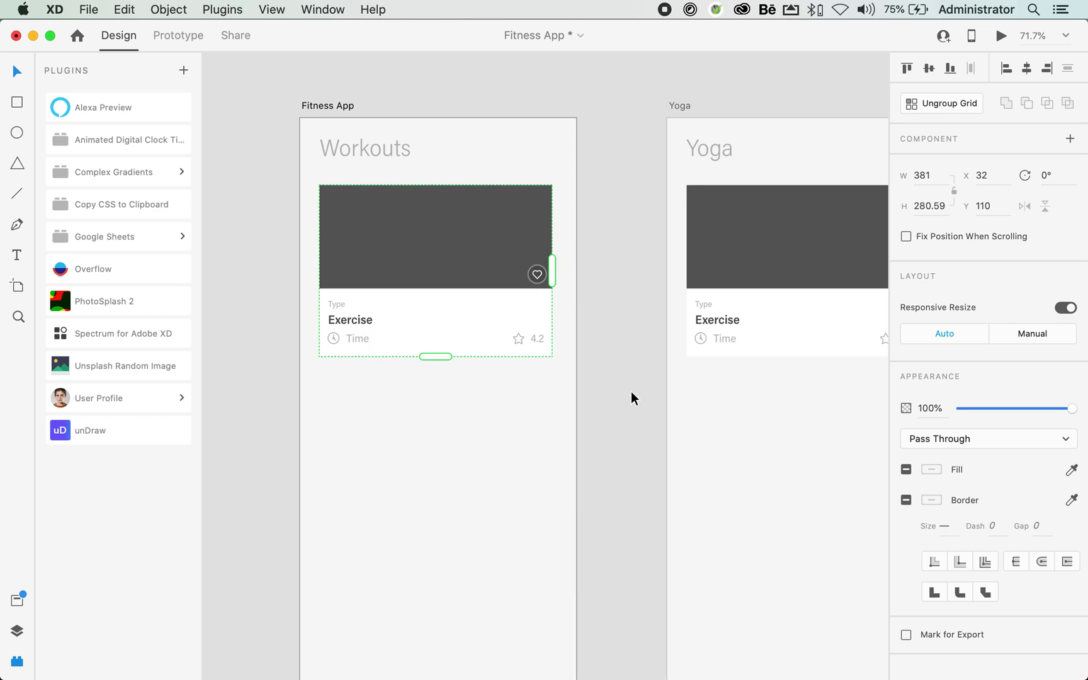
{"action": "scroll", "coordinate": [440, 380], "scroll_direction": "down", "scroll_amount": 2}
{"action": "scroll", "coordinate": [439, 381], "scroll_direction": "down", "scroll_amount": 2}
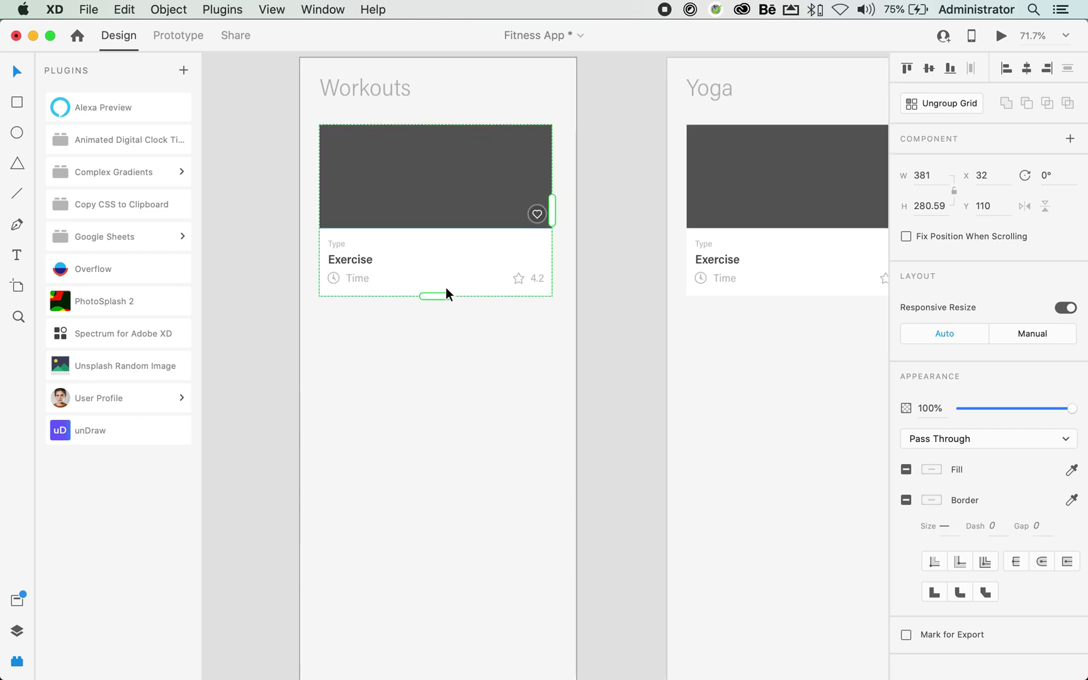
{"action": "left_click_drag", "start_coordinate": [444, 297], "coordinate": [451, 648]}
{"action": "scroll", "coordinate": [451, 649], "scroll_direction": "down", "scroll_amount": 4}
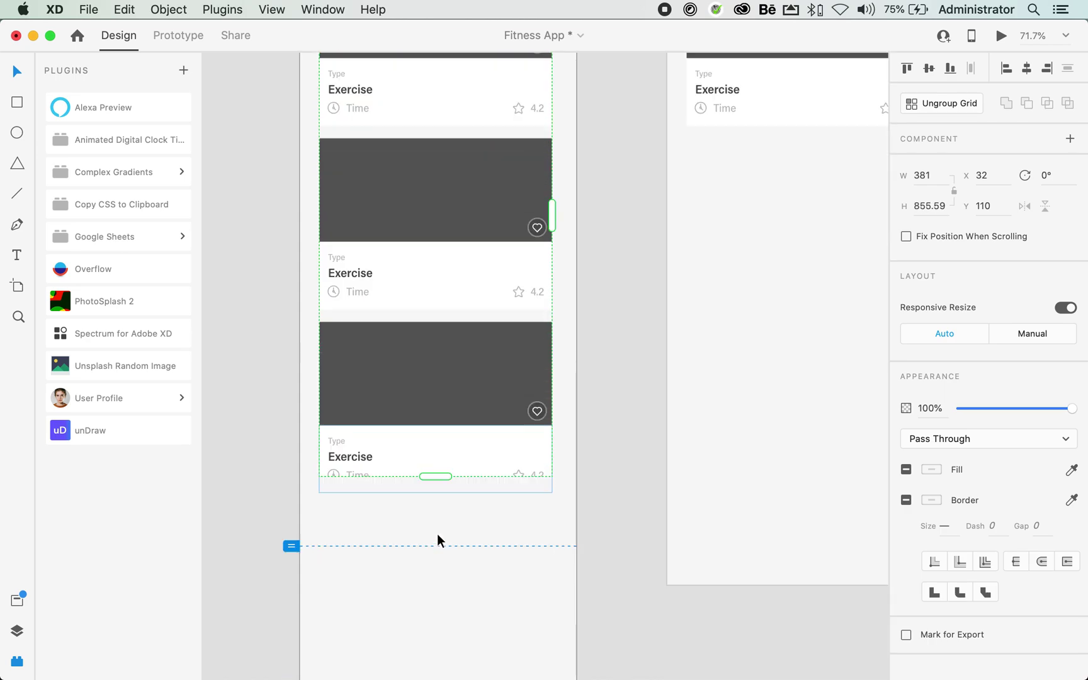
{"action": "scroll", "coordinate": [438, 535], "scroll_direction": "down", "scroll_amount": 2}
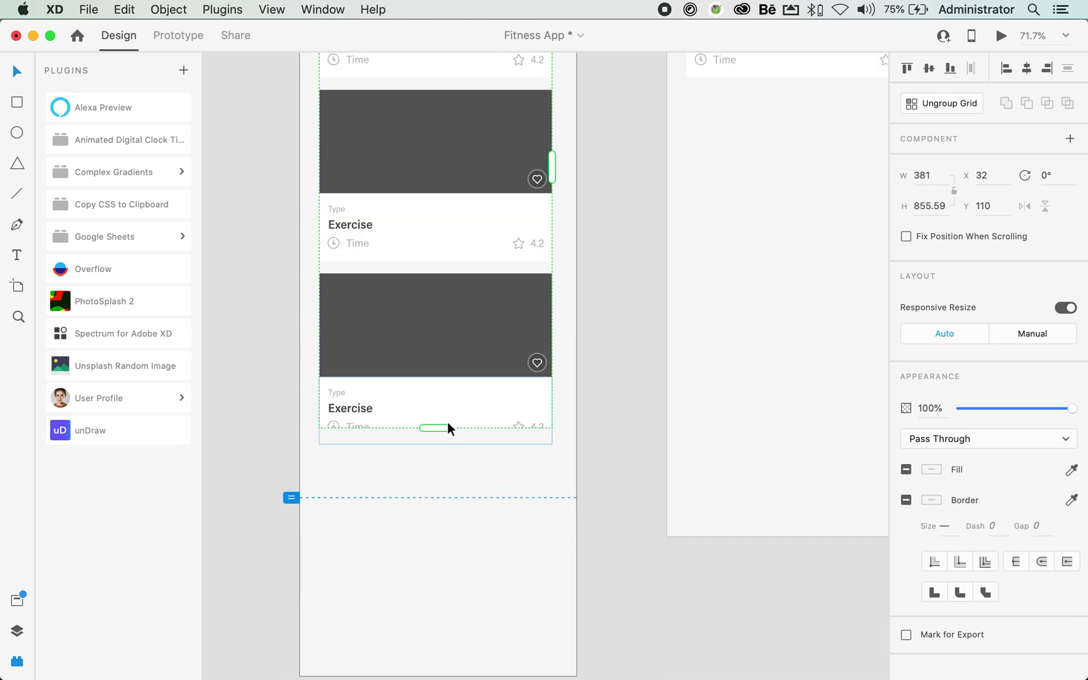
{"action": "left_click_drag", "start_coordinate": [436, 428], "coordinate": [451, 539]}
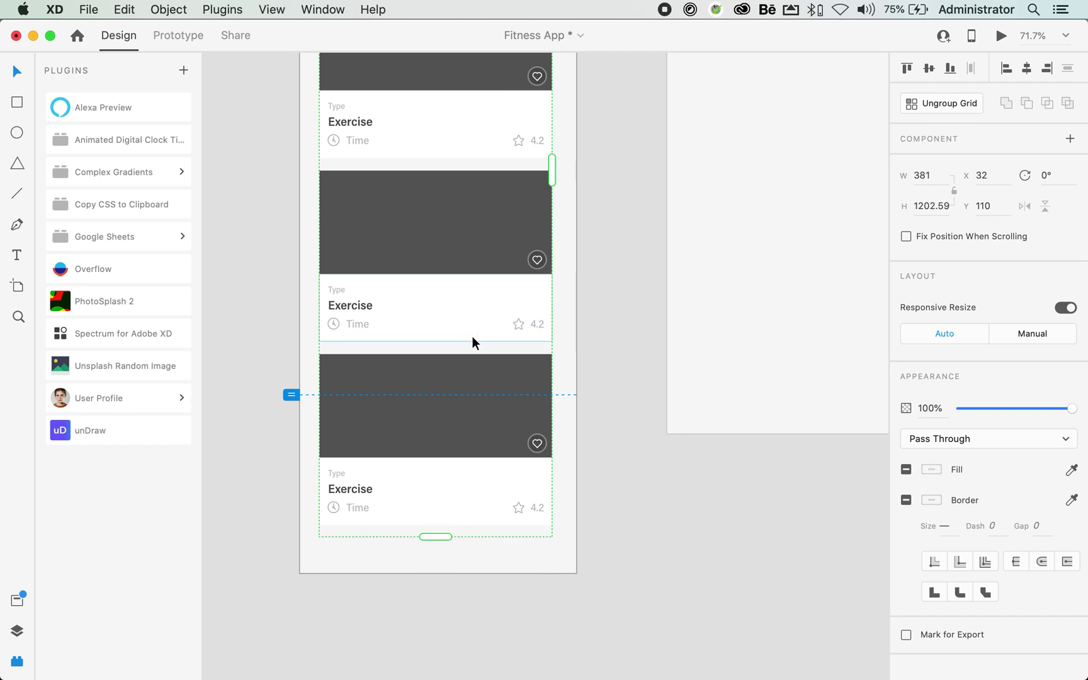
{"action": "left_click_drag", "start_coordinate": [464, 345], "coordinate": [464, 369]}
{"action": "scroll", "coordinate": [464, 369], "scroll_direction": "up", "scroll_amount": 3}
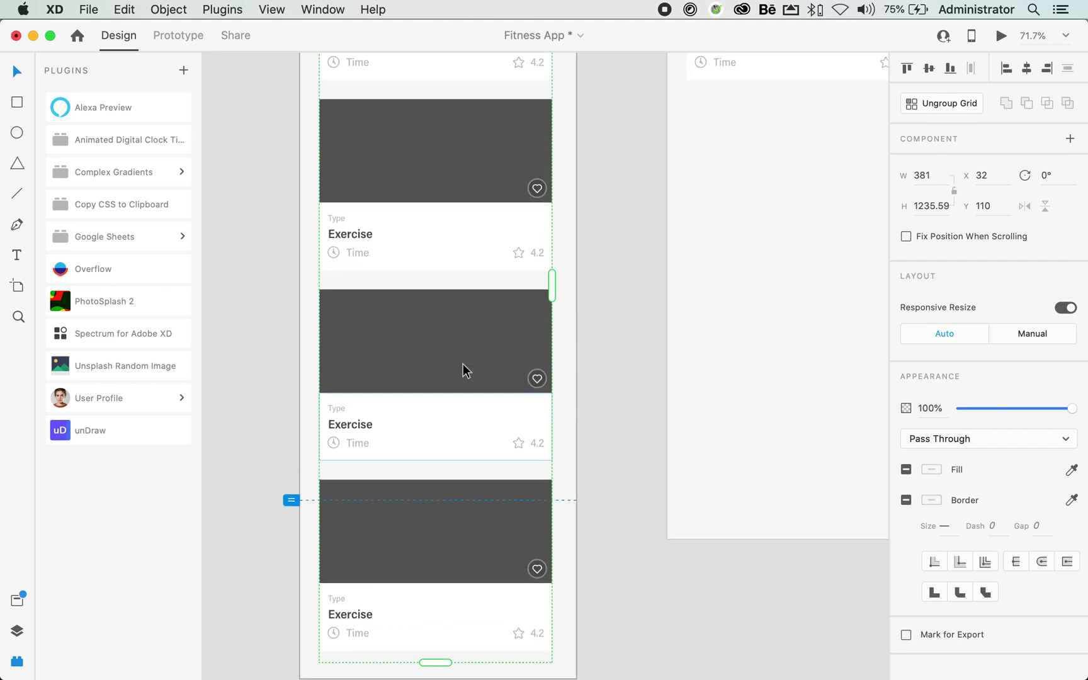
{"action": "scroll", "coordinate": [432, 442], "scroll_direction": "up", "scroll_amount": 4}
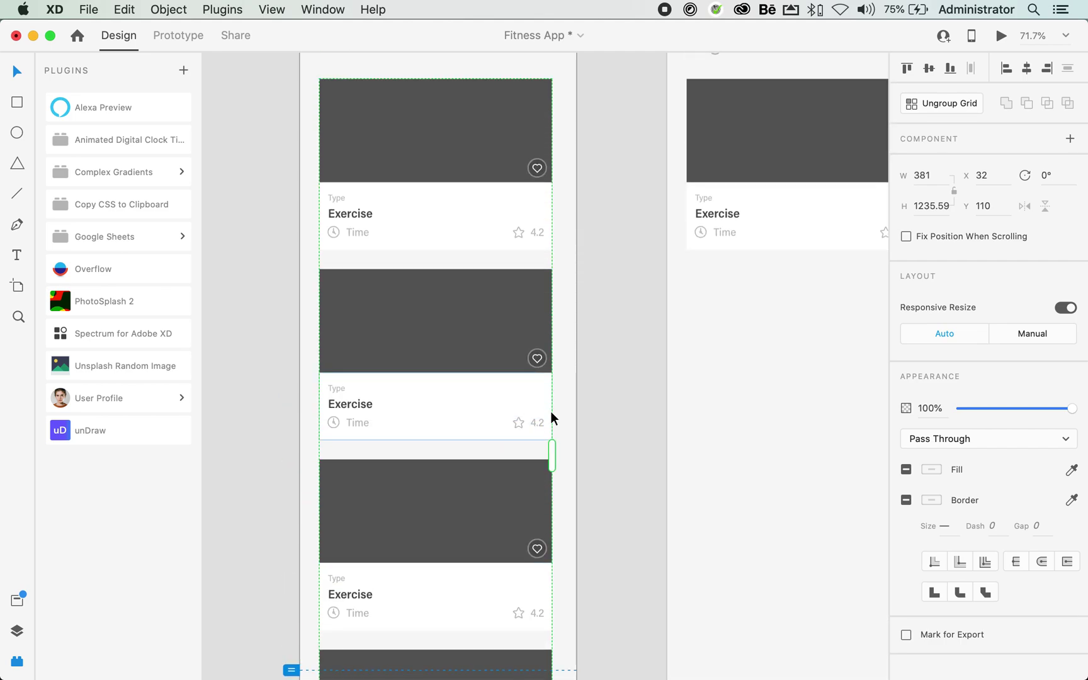
{"action": "scroll", "coordinate": [584, 416], "scroll_direction": "up", "scroll_amount": 2}
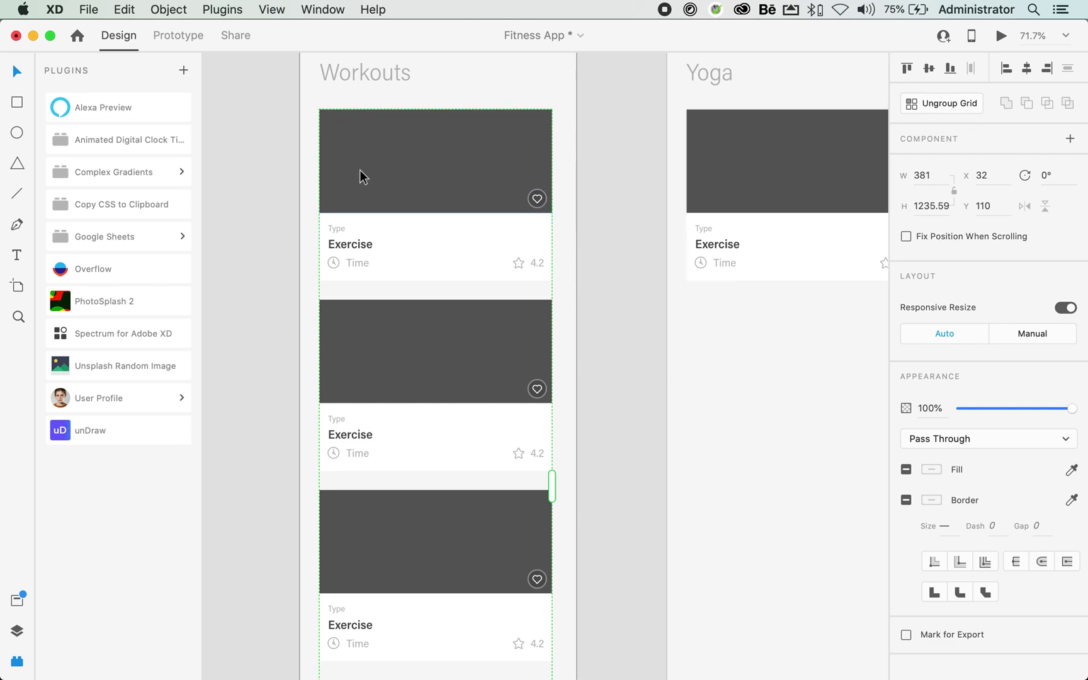
{"action": "scroll", "coordinate": [643, 374], "scroll_direction": "right", "scroll_amount": 2}
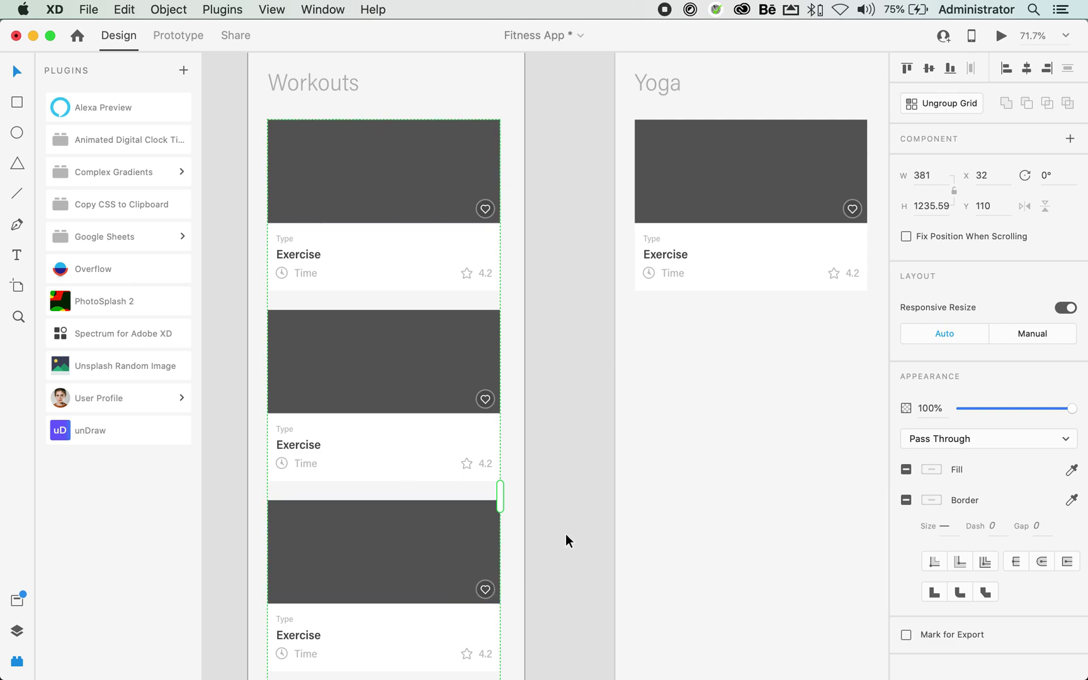
{"action": "mouse_move", "coordinate": [497, 677]}
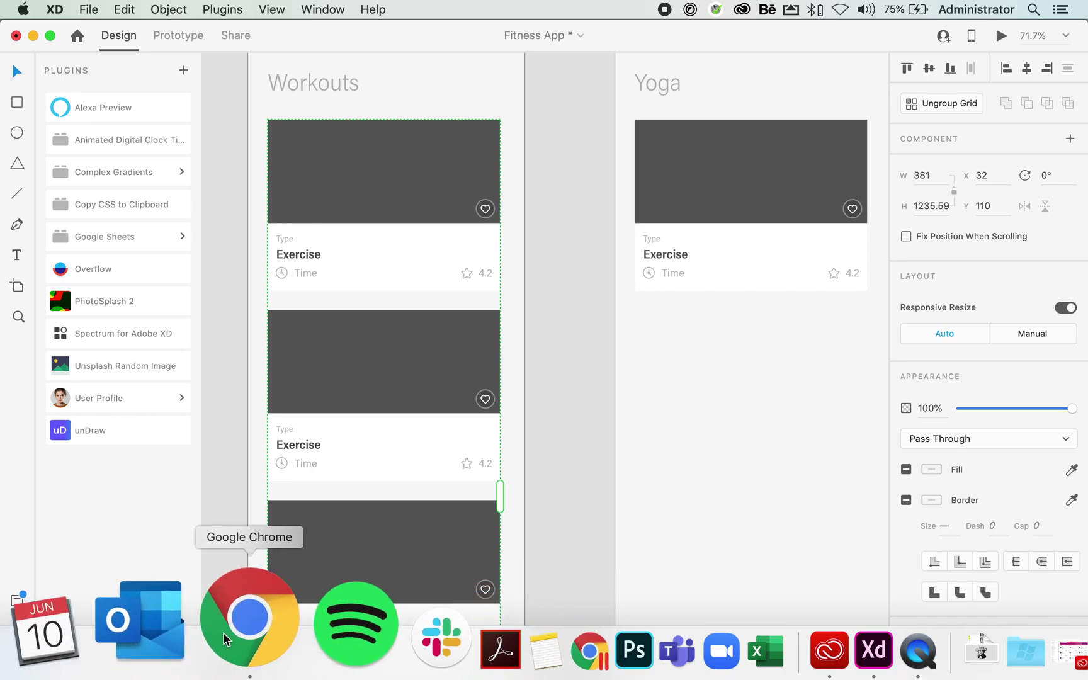
Bring up the Fitness App spreadsheet in Chrome.
{"action": "left_click", "coordinate": [225, 640]}
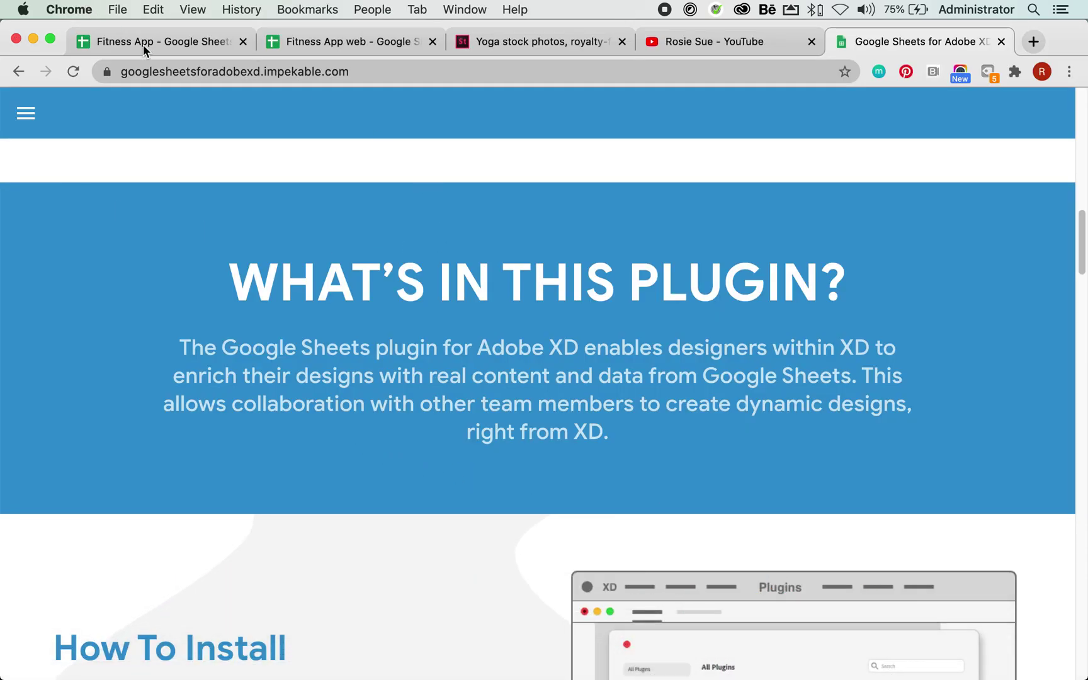
{"action": "scroll", "coordinate": [437, 276], "scroll_direction": "up", "scroll_amount": 10}
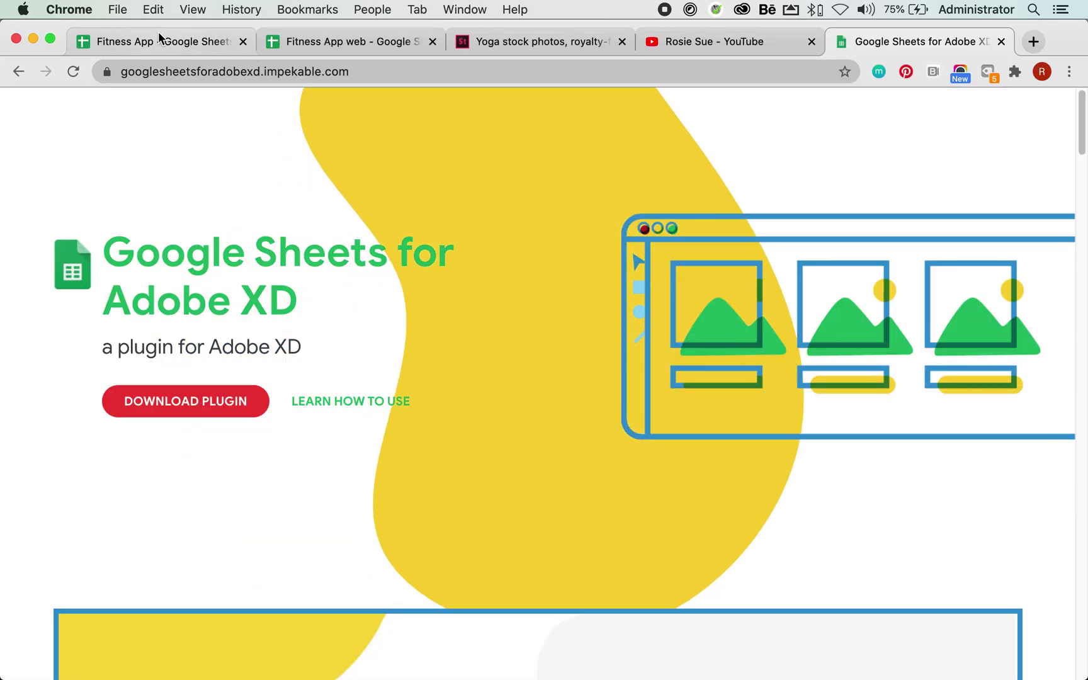
{"action": "key", "text": "super+1"}
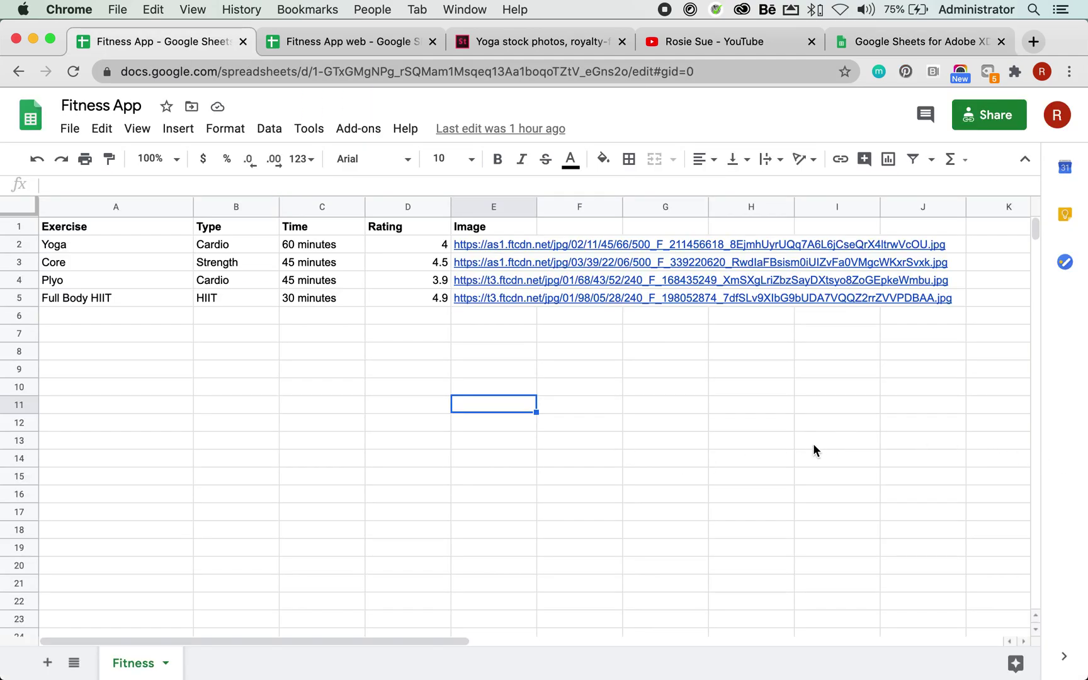
{"action": "left_click", "coordinate": [860, 481]}
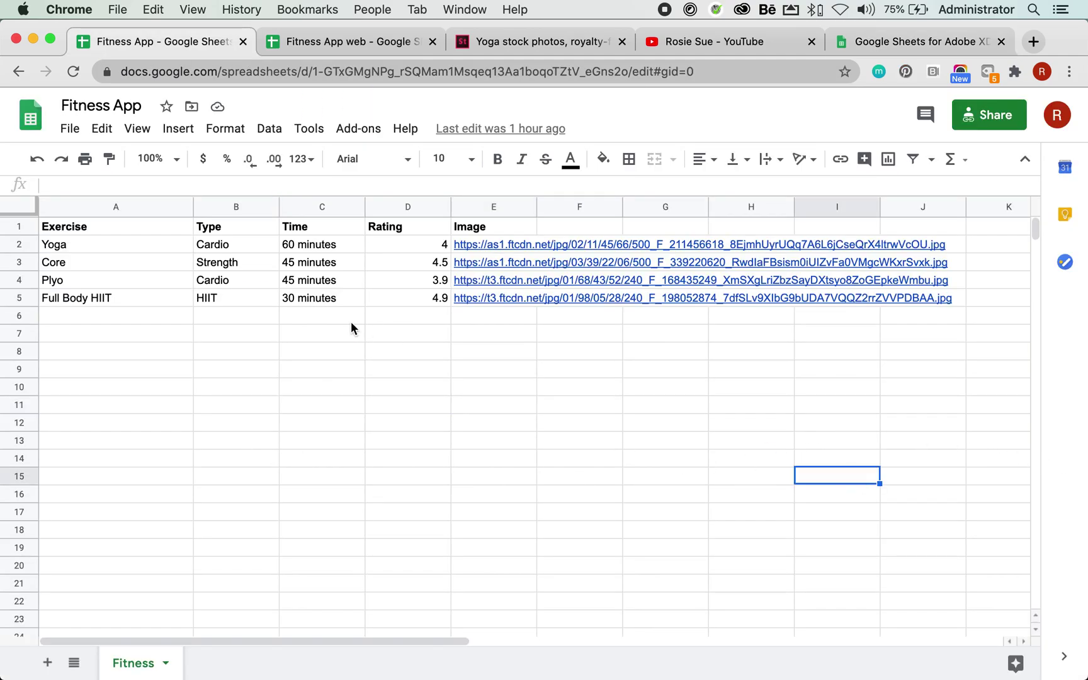
Point out the Exercise header in A1 and the Image header in E1.
{"action": "left_click", "coordinate": [71, 225]}
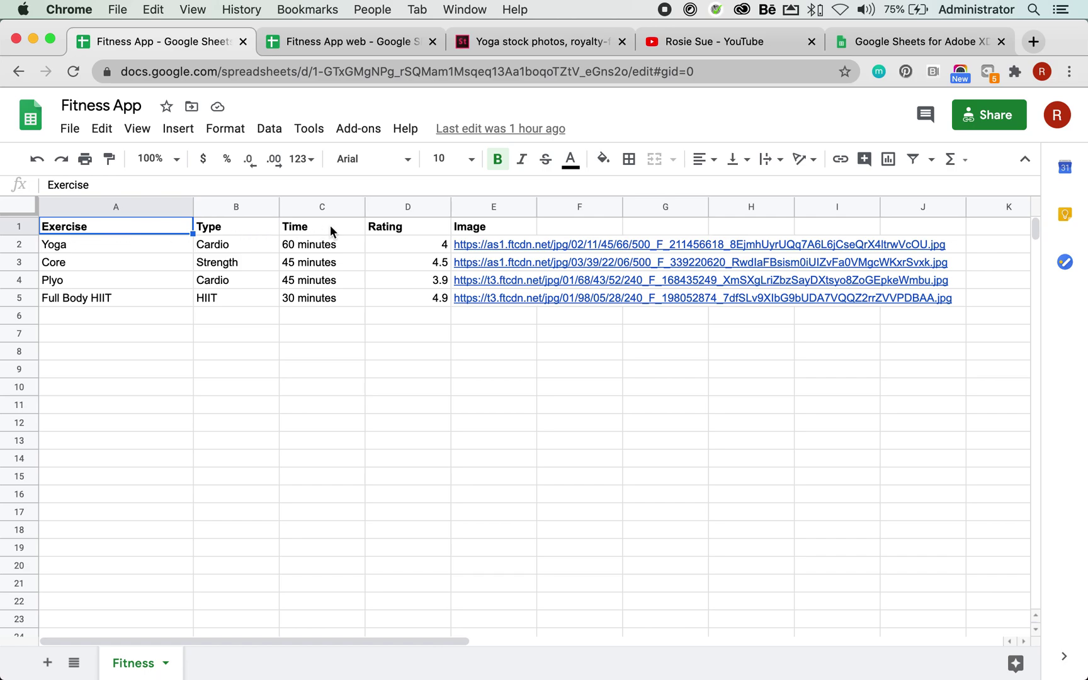
{"action": "left_click", "coordinate": [493, 229]}
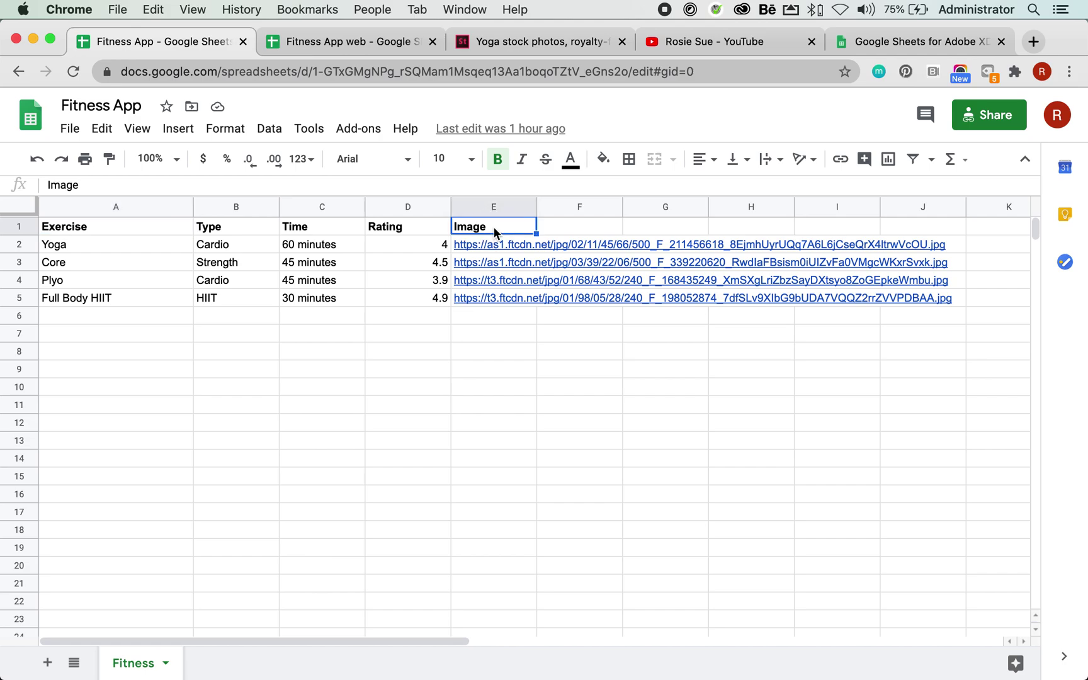
{"action": "left_click", "coordinate": [96, 224]}
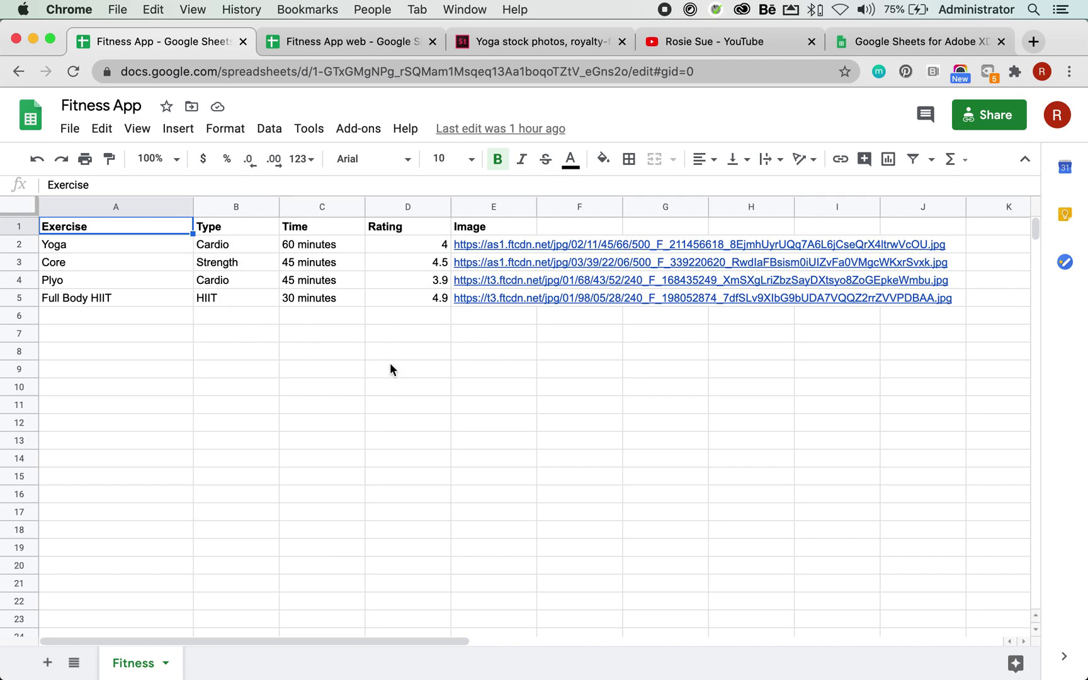
{"action": "left_click", "coordinate": [471, 230]}
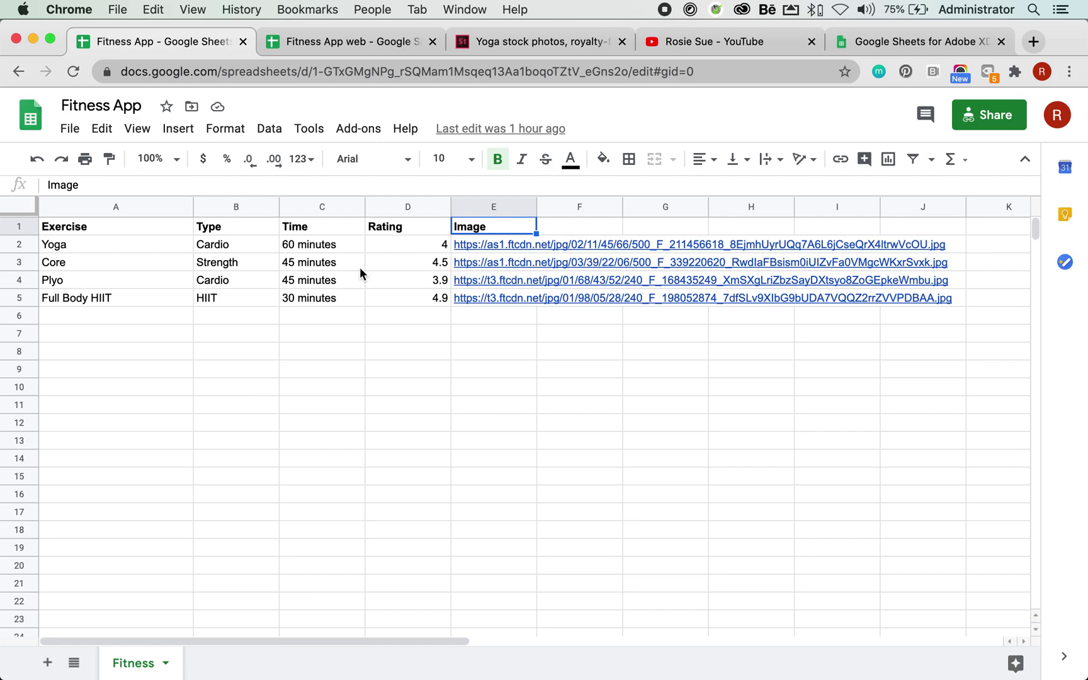
Step through the column E image URLs and open the Yoga row's photo in a new tab.
{"action": "key", "text": "Down"}
{"action": "key", "text": "Down"}
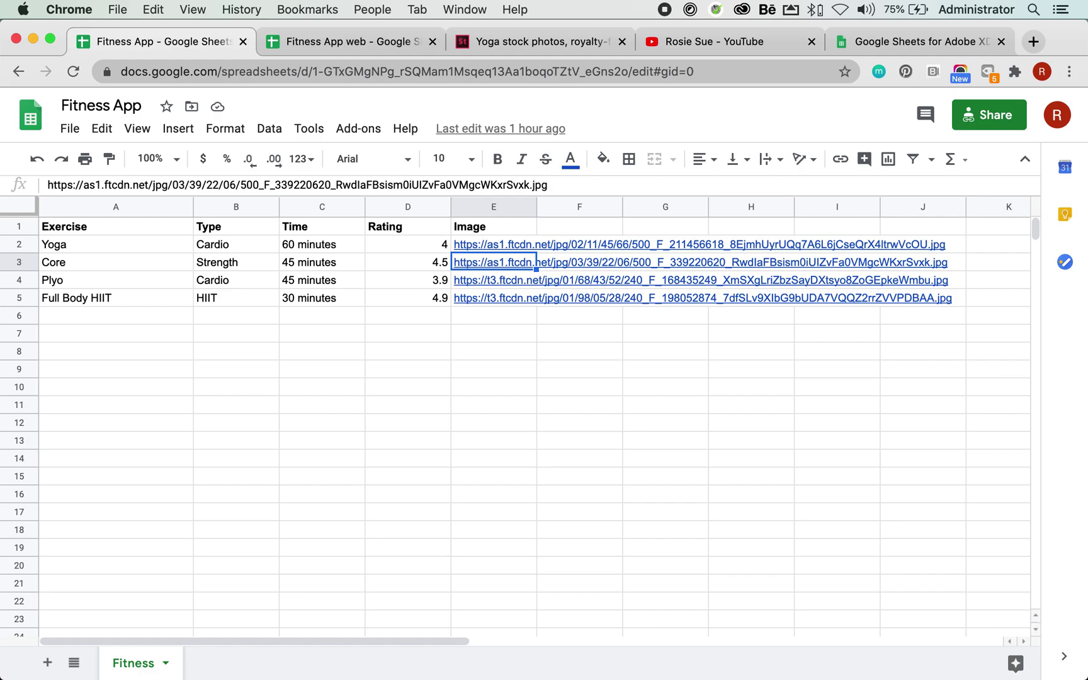
{"action": "key", "text": "Down"}
{"action": "key", "text": "Up"}
{"action": "key", "text": "Up"}
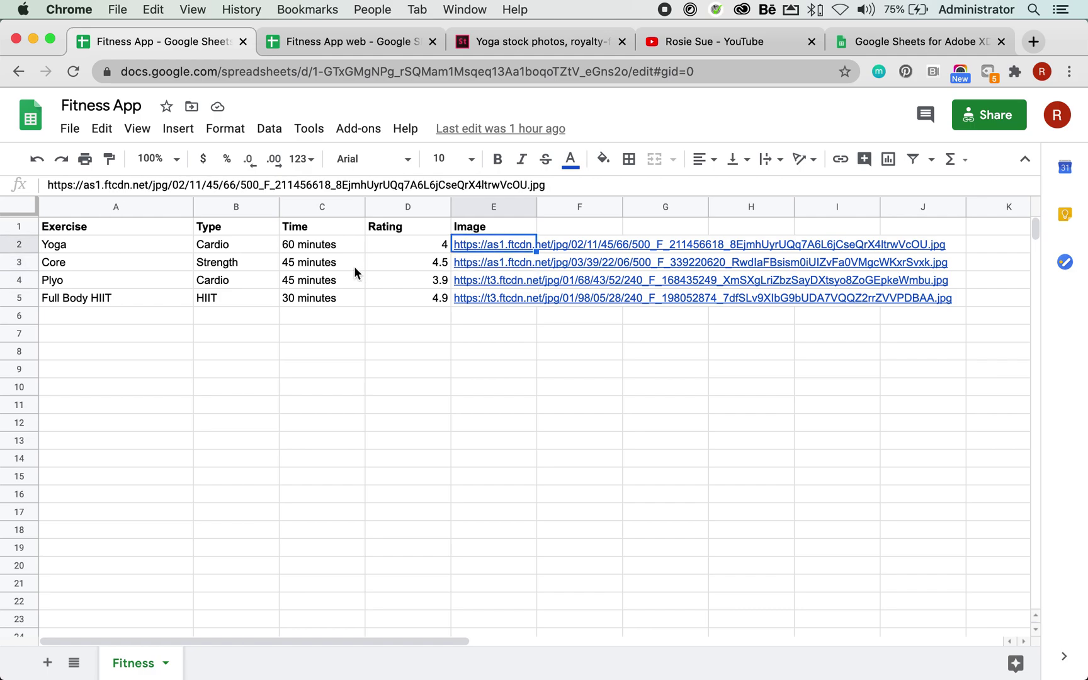
{"action": "mouse_move", "coordinate": [508, 246]}
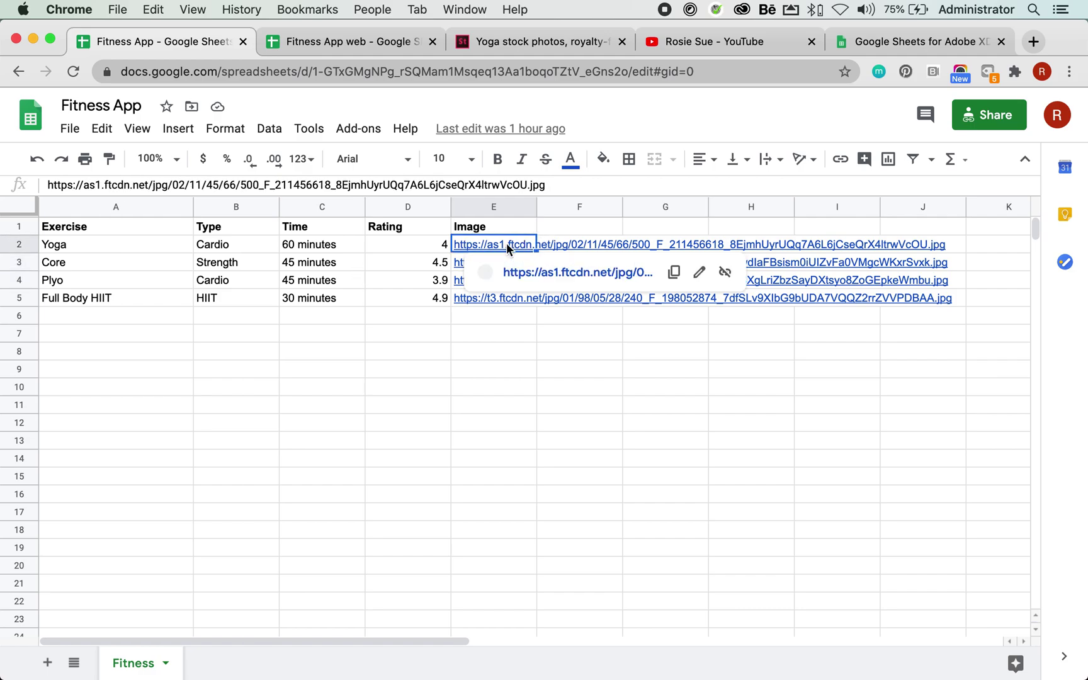
{"action": "left_click", "coordinate": [533, 271]}
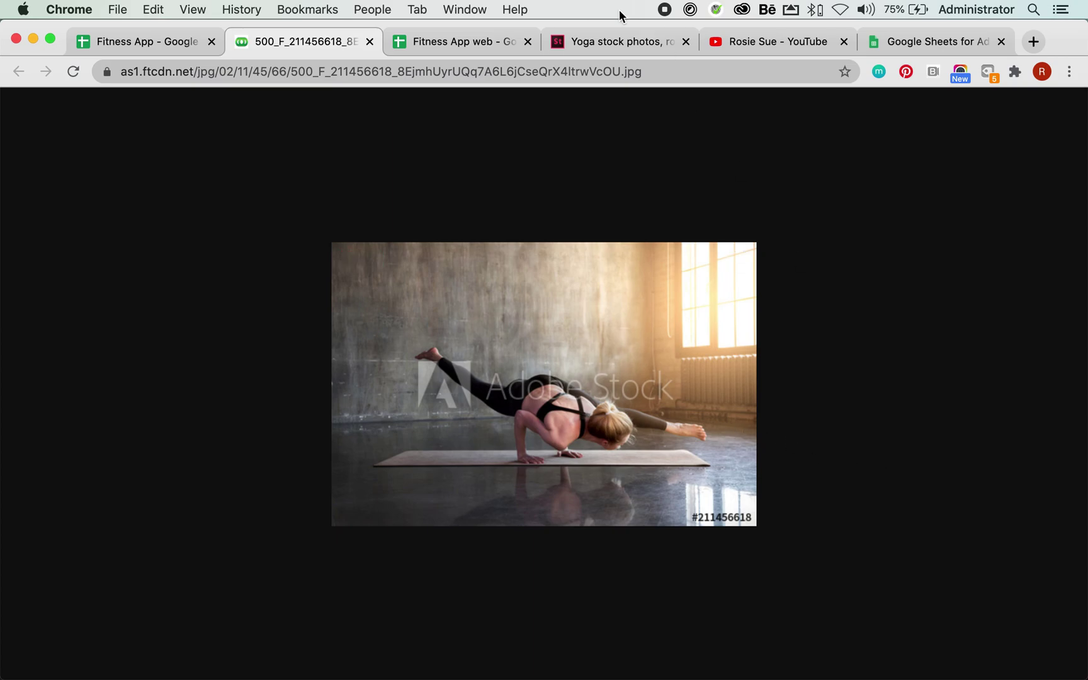
Switch to the Adobe Stock 'yoga' search results.
{"action": "left_click", "coordinate": [615, 39]}
{"action": "scroll", "coordinate": [639, 458], "scroll_direction": "up", "scroll_amount": 5}
{"action": "scroll", "coordinate": [639, 459], "scroll_direction": "up", "scroll_amount": 6}
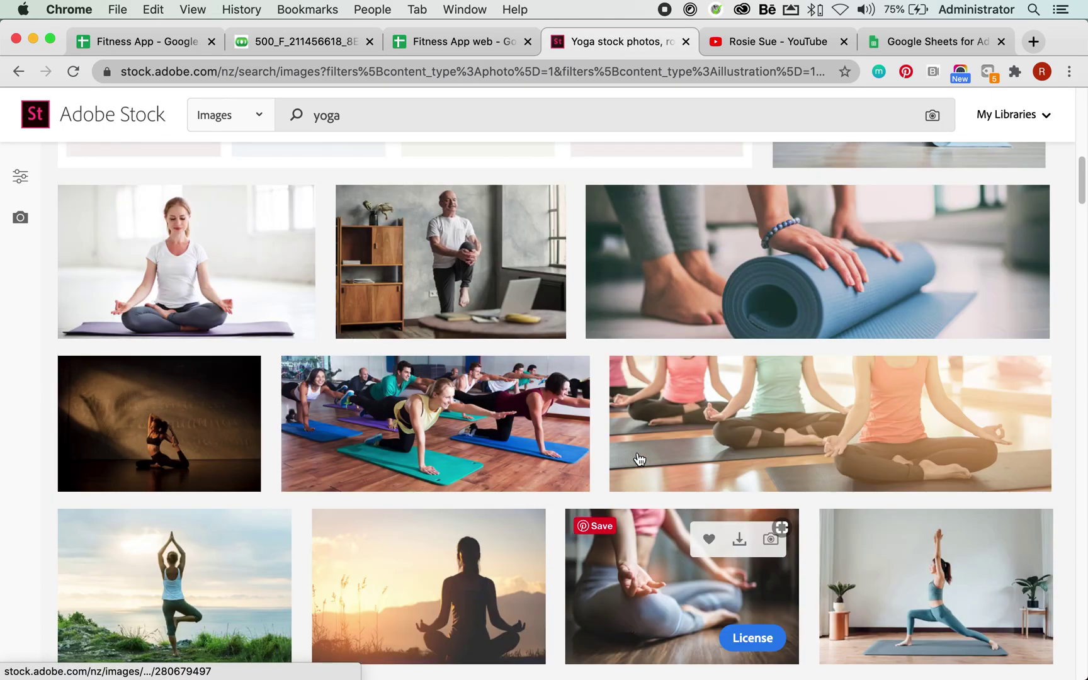
{"action": "scroll", "coordinate": [639, 459], "scroll_direction": "up", "scroll_amount": 5}
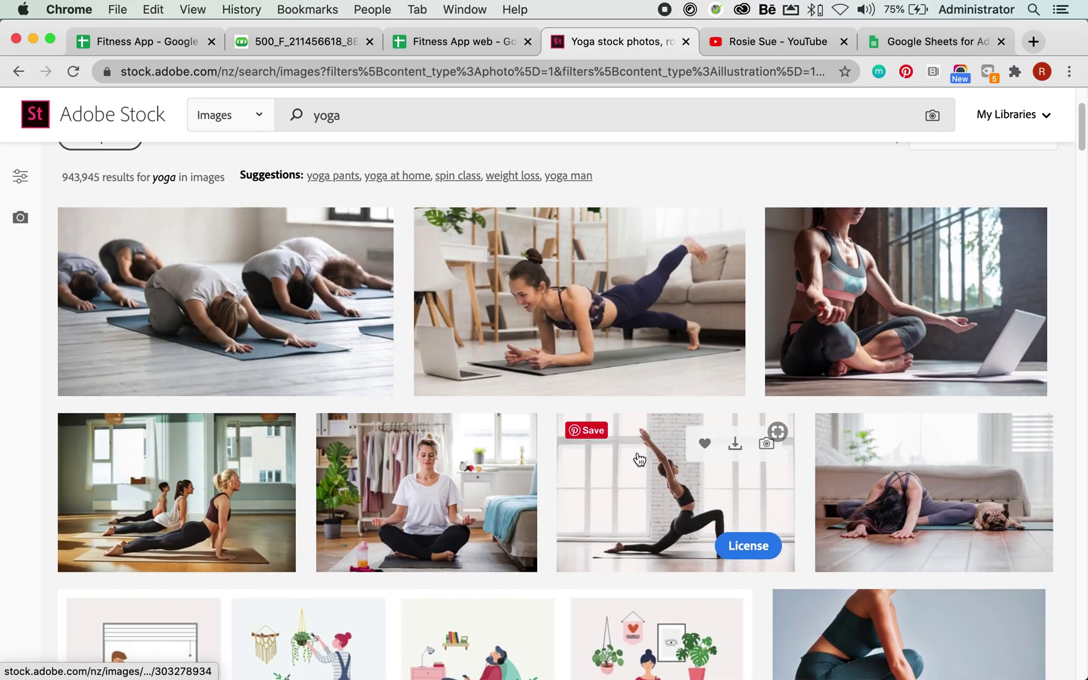
{"action": "scroll", "coordinate": [639, 459], "scroll_direction": "up", "scroll_amount": 2}
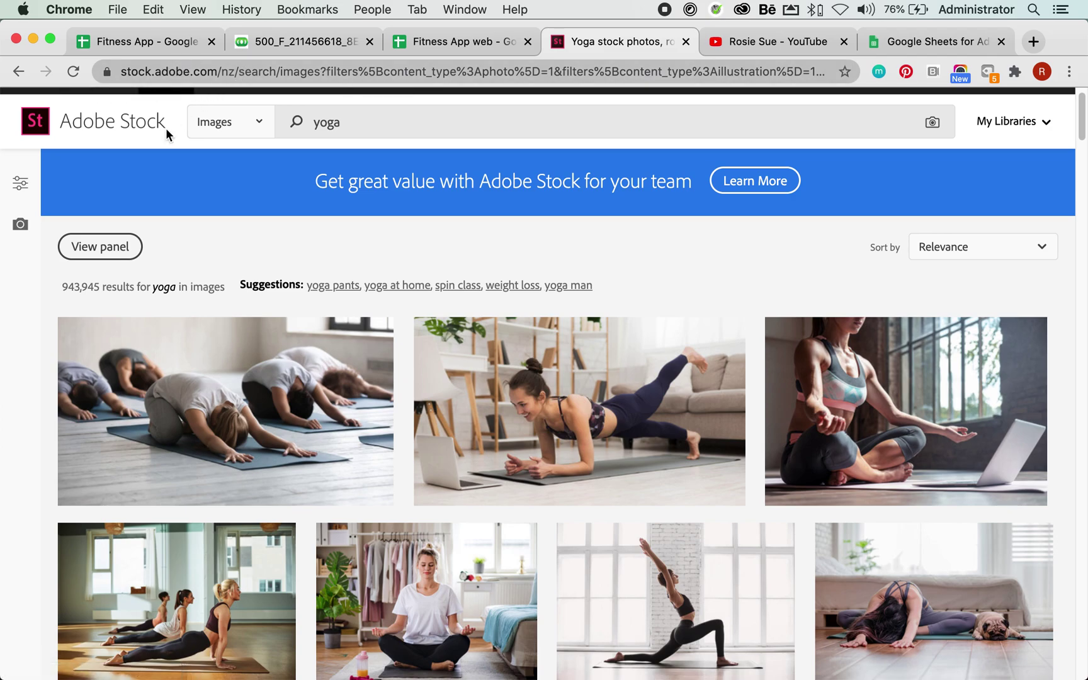
Keep the search limited to Images, browse the results, and return to the Fitness App sheet.
{"action": "left_click", "coordinate": [271, 128]}
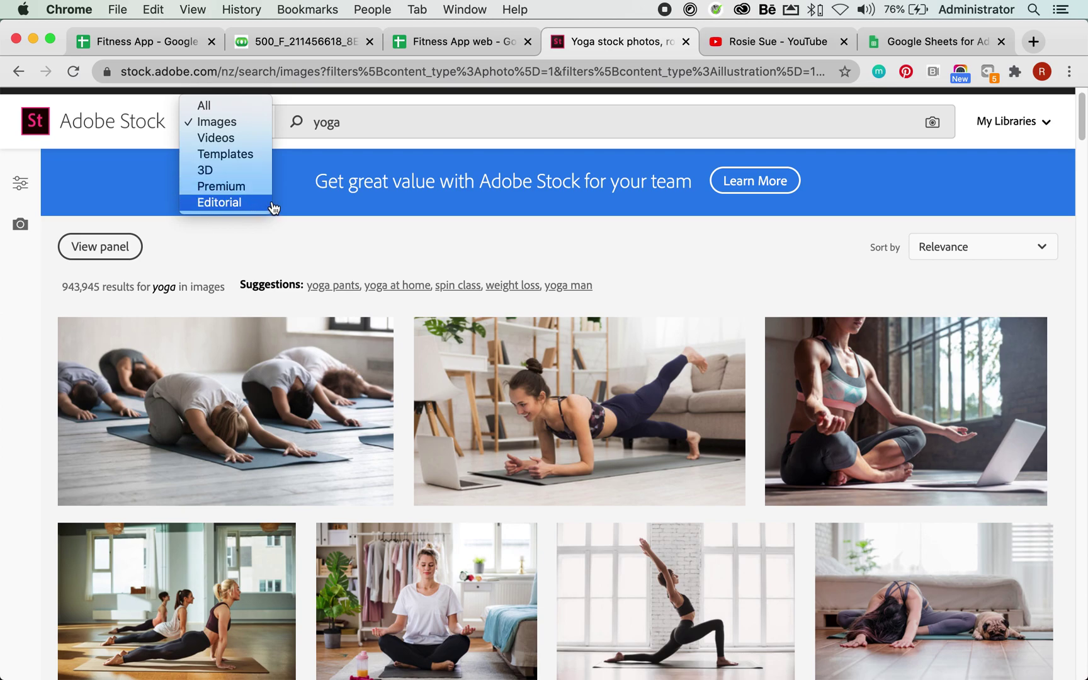
{"action": "left_click", "coordinate": [221, 121]}
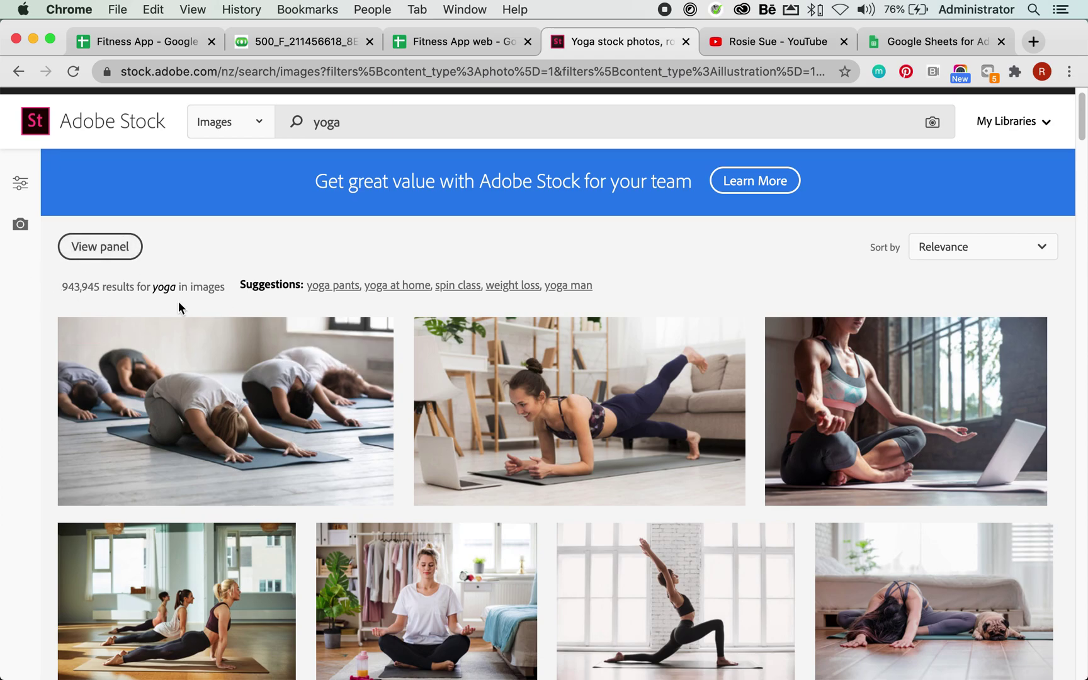
{"action": "scroll", "coordinate": [179, 302], "scroll_direction": "down", "scroll_amount": 15}
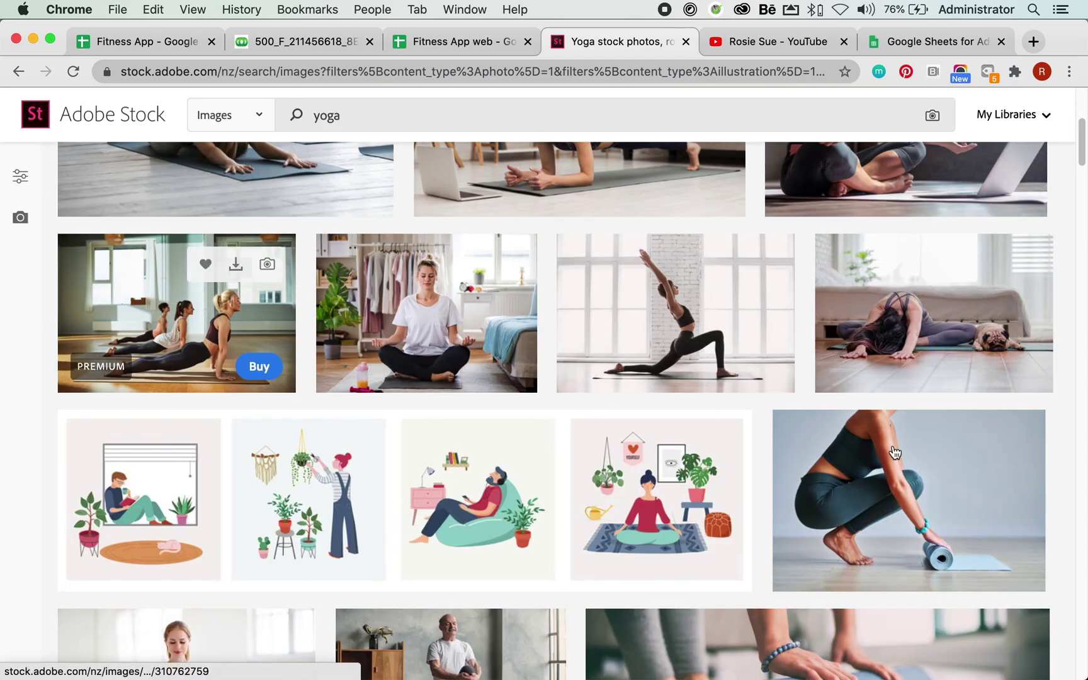
{"action": "scroll", "coordinate": [993, 484], "scroll_direction": "down", "scroll_amount": 8}
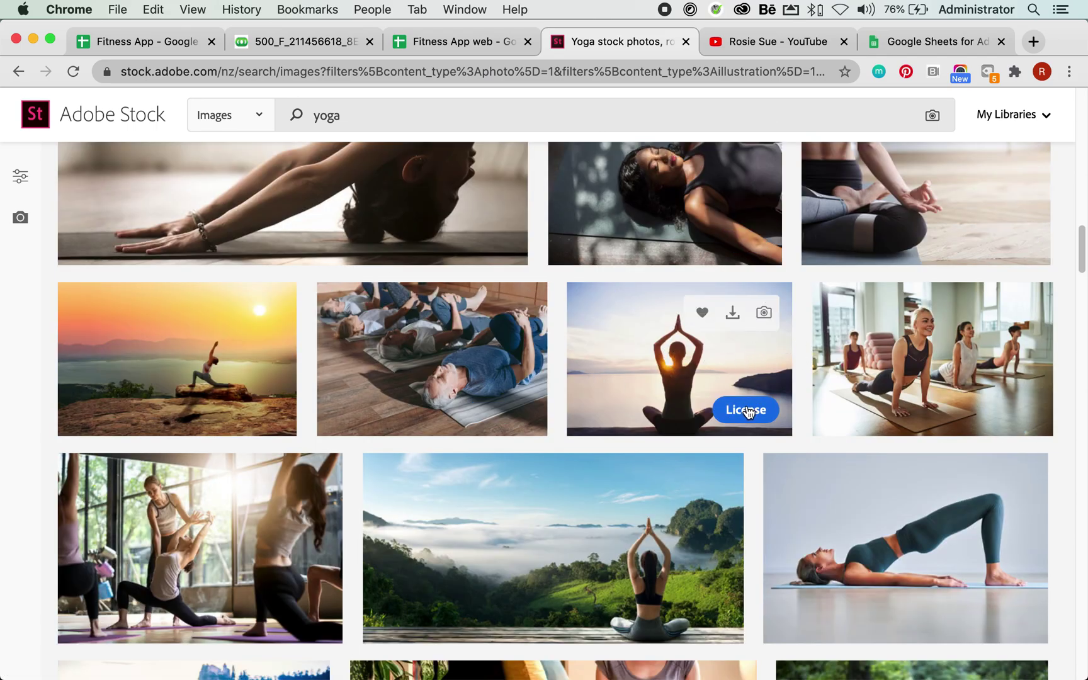
{"action": "left_click", "coordinate": [141, 42]}
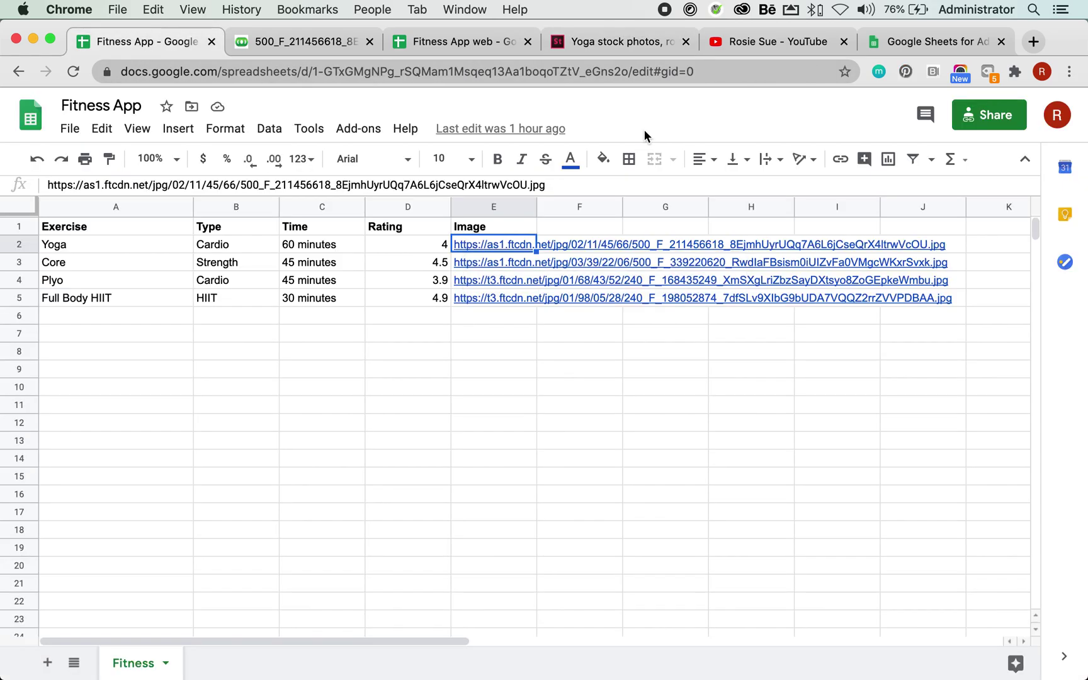
Copy the Fitness App sheet's link viewable by anyone with the link, then close Share.
{"action": "left_click", "coordinate": [476, 392]}
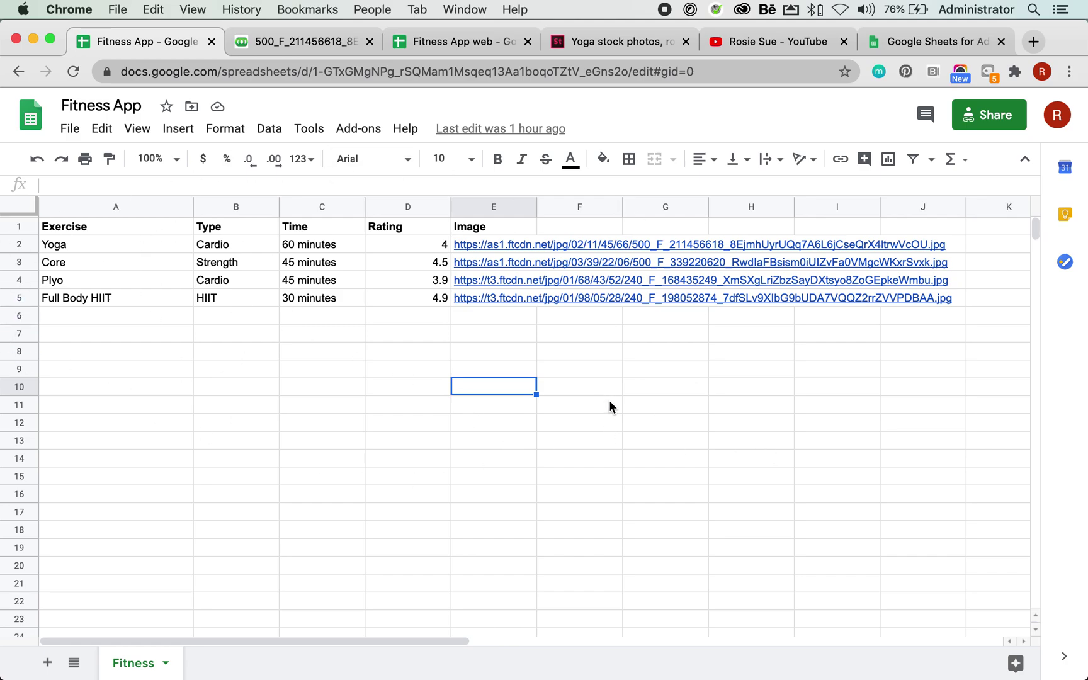
{"action": "left_click", "coordinate": [990, 115]}
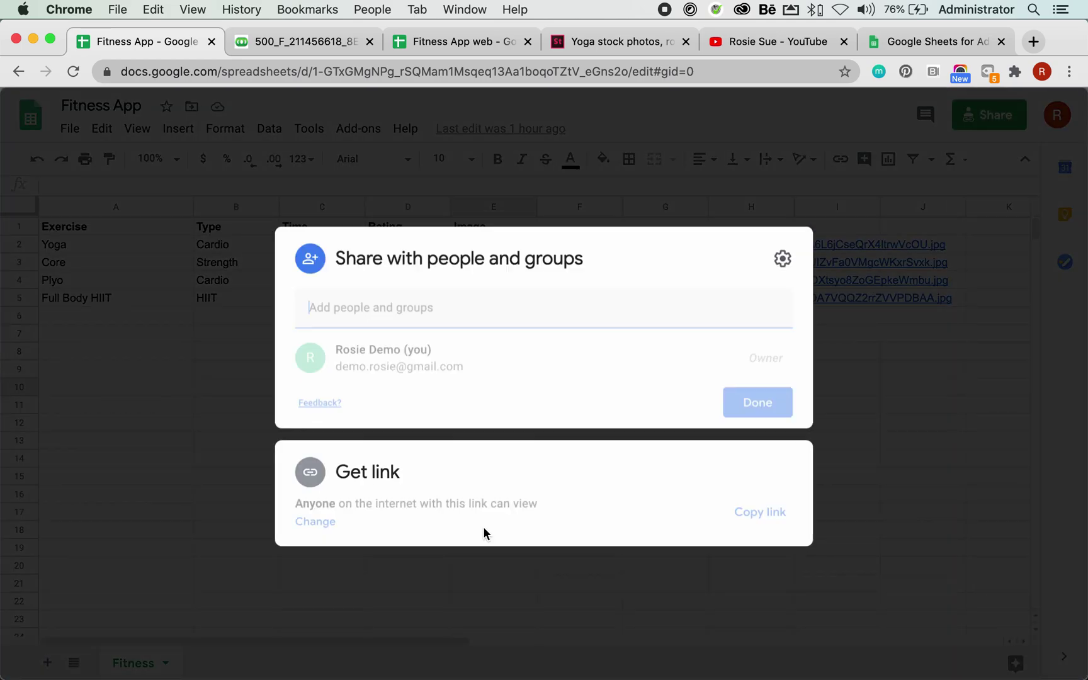
{"action": "left_click", "coordinate": [313, 522]}
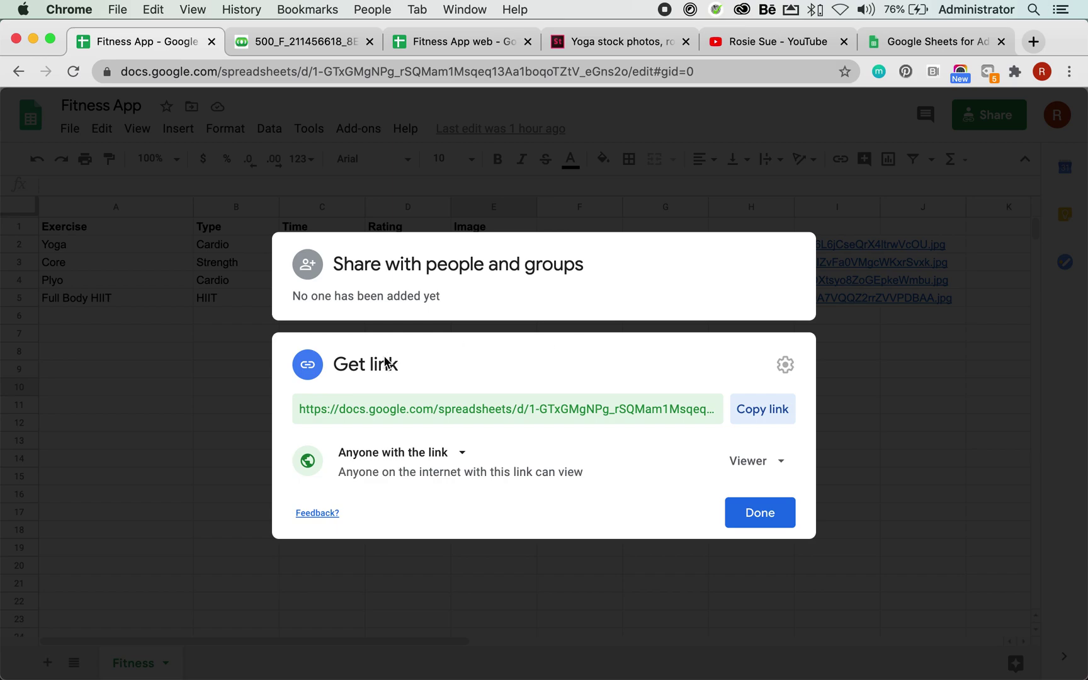
{"action": "left_click", "coordinate": [746, 410]}
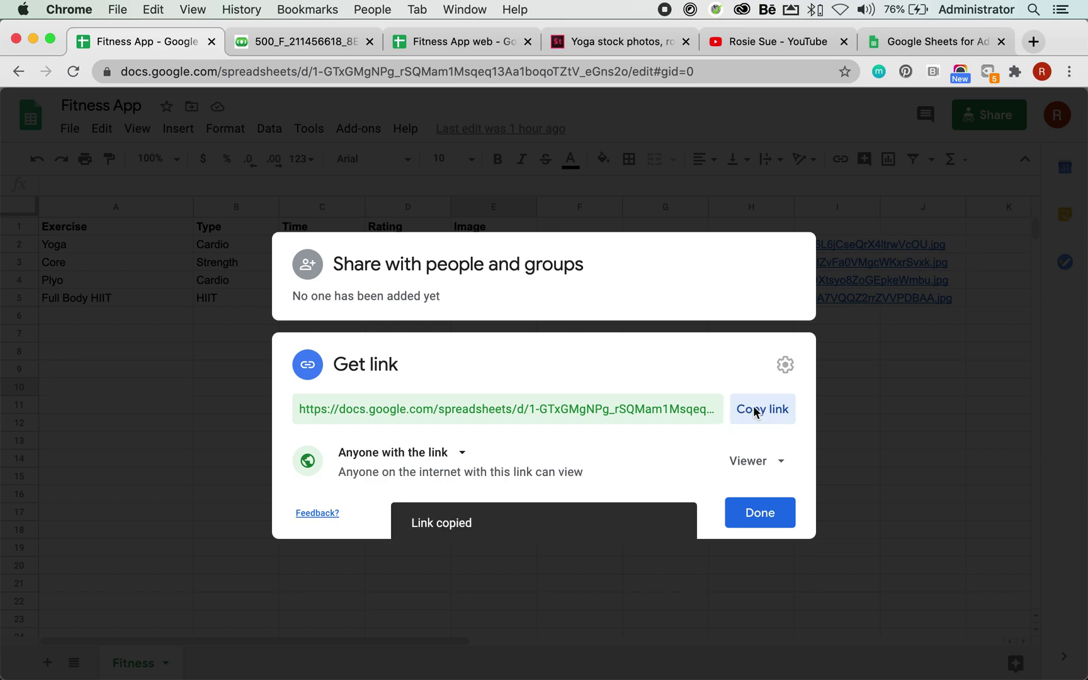
{"action": "left_click", "coordinate": [772, 514]}
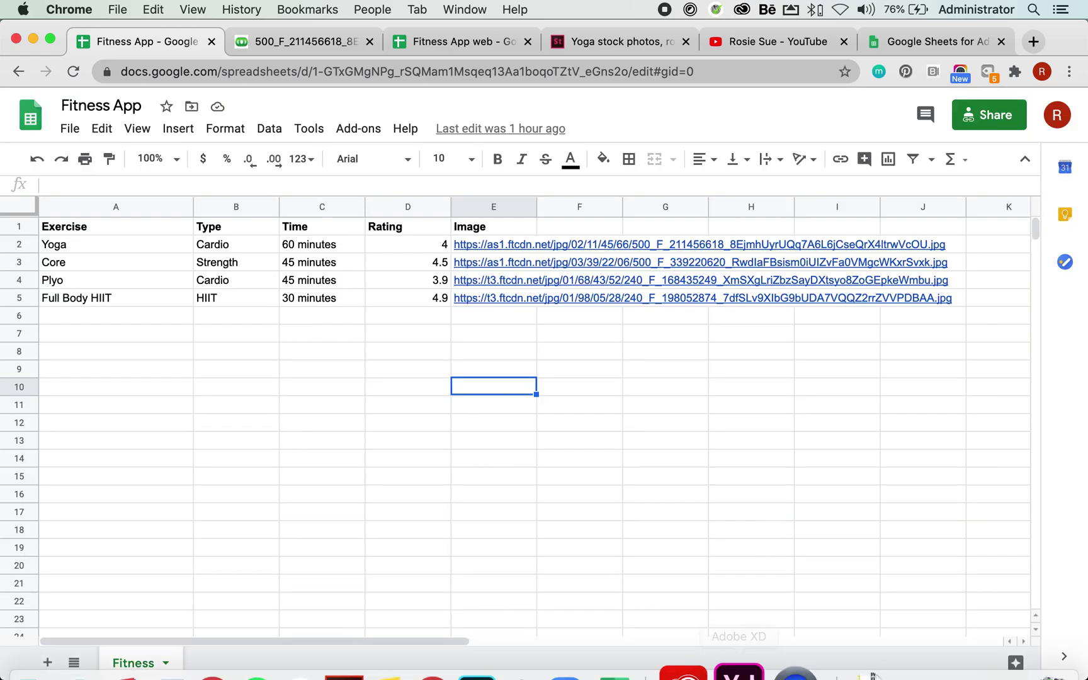
Switch back to Adobe XD and scroll the canvas to show the Workouts and Yoga artboards.
{"action": "left_click", "coordinate": [752, 672]}
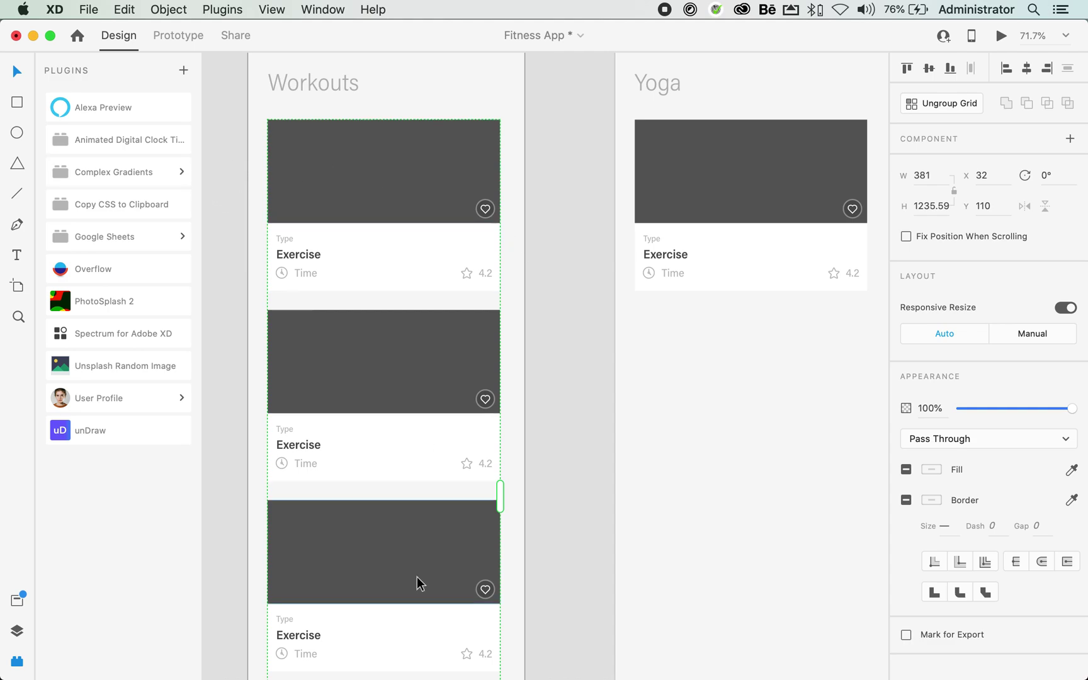
{"action": "scroll", "coordinate": [549, 518], "scroll_direction": "down", "scroll_amount": 1}
{"action": "scroll", "coordinate": [549, 518], "scroll_direction": "down", "scroll_amount": 3}
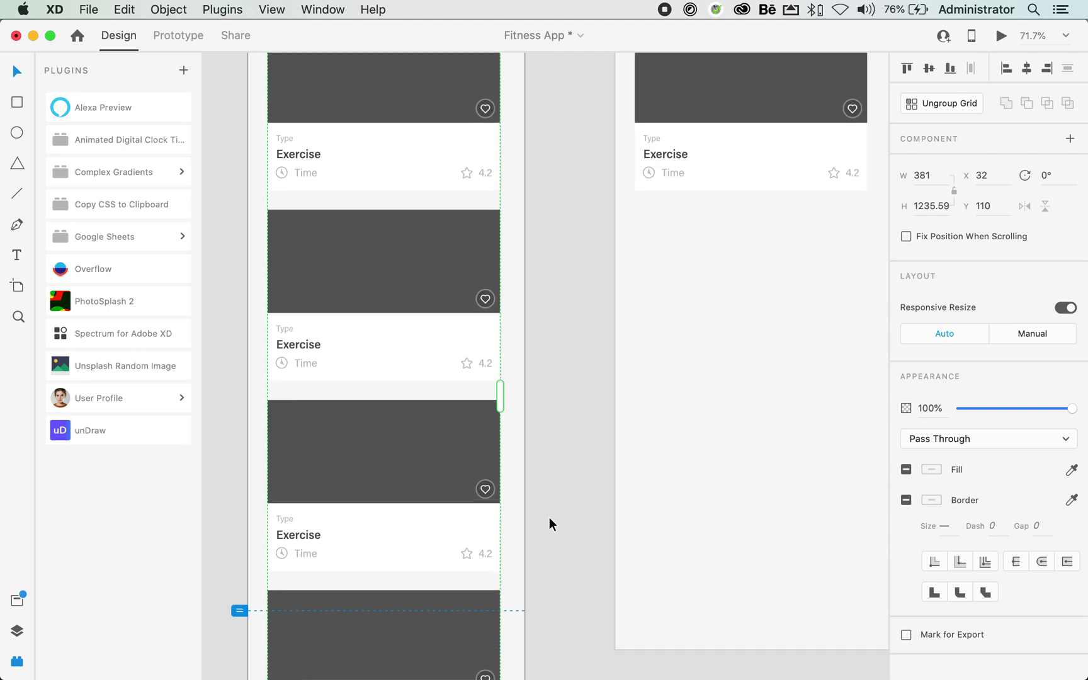
{"action": "scroll", "coordinate": [549, 524], "scroll_direction": "down", "scroll_amount": 2}
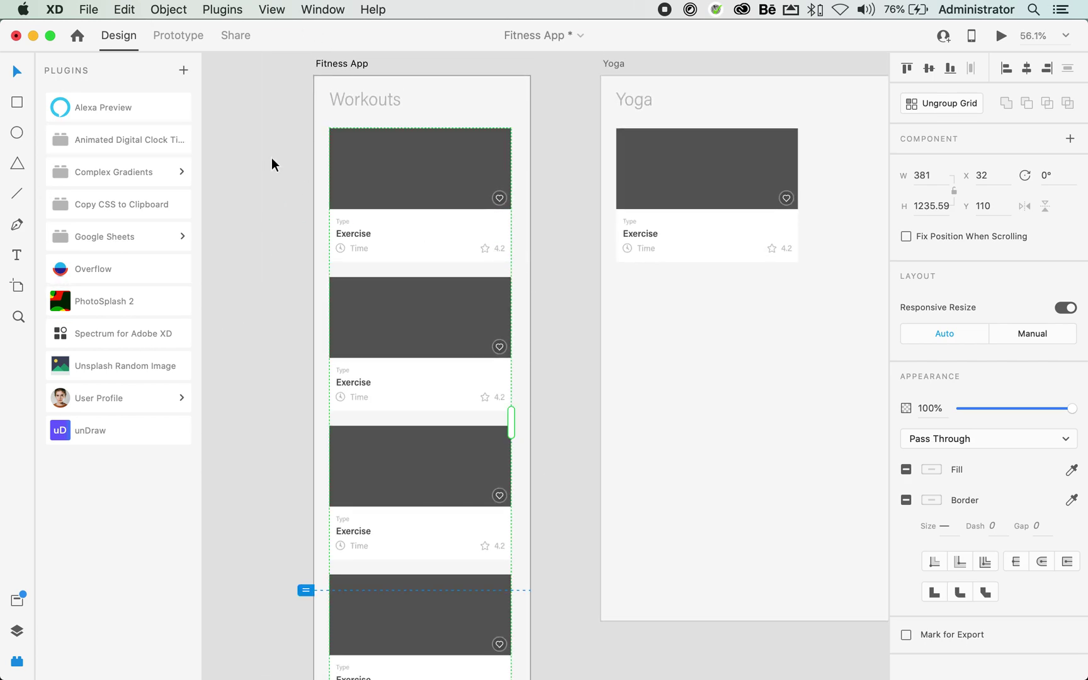
Link the shared sheet to the Workouts grid through Google Sheets' Paste Public Link.
{"action": "left_click", "coordinate": [182, 238]}
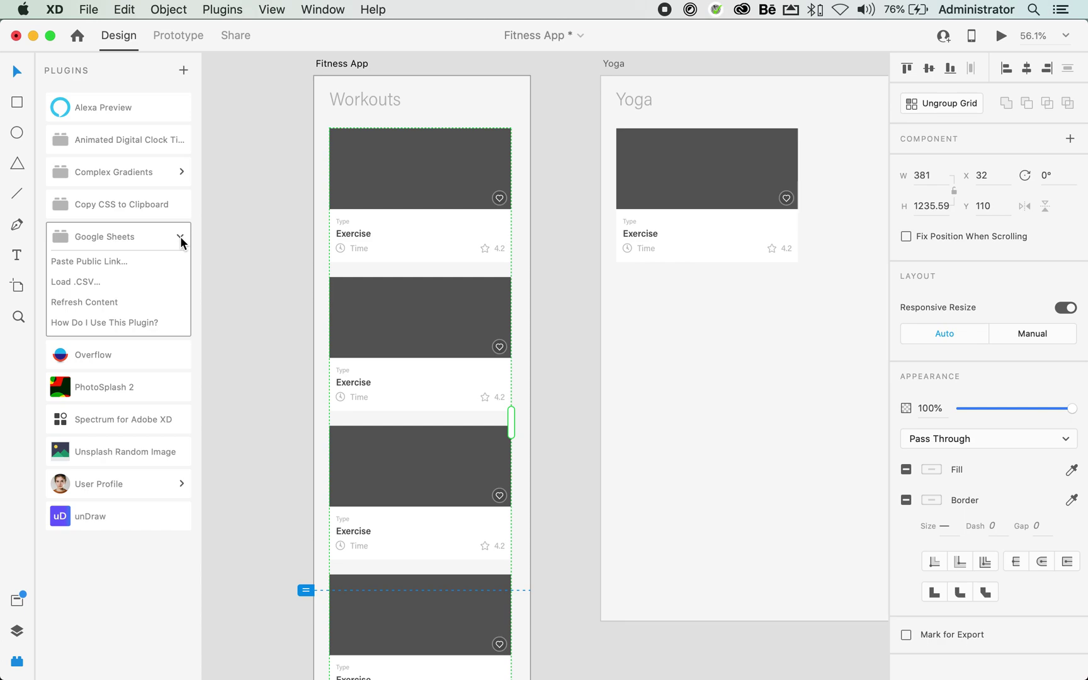
{"action": "left_click", "coordinate": [115, 261]}
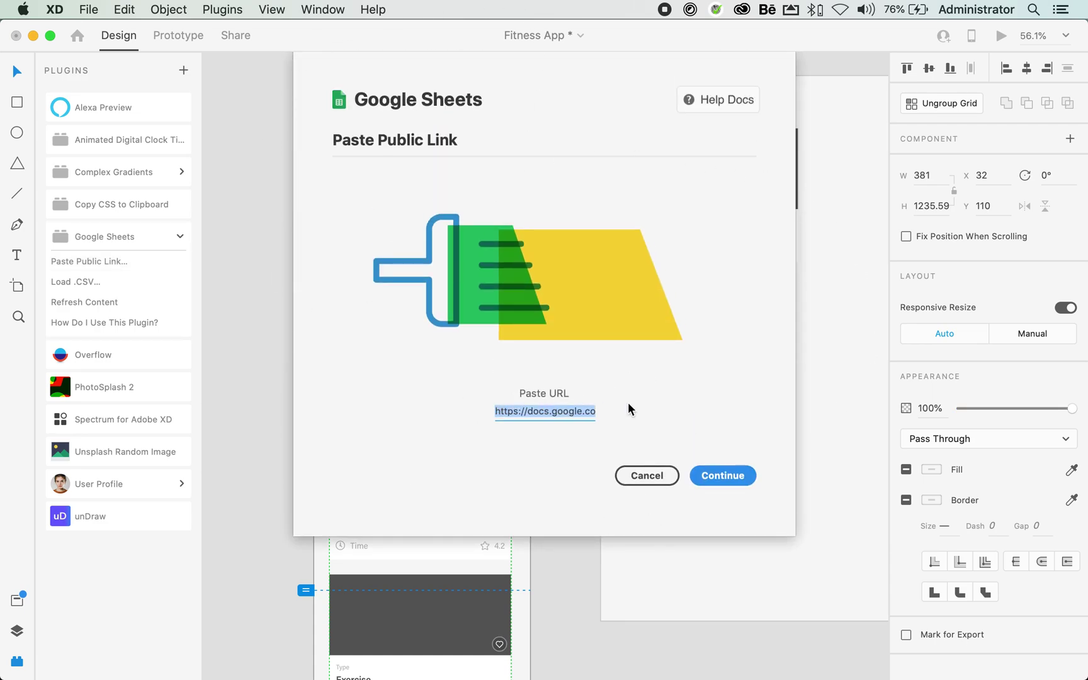
{"action": "key", "text": "super+v"}
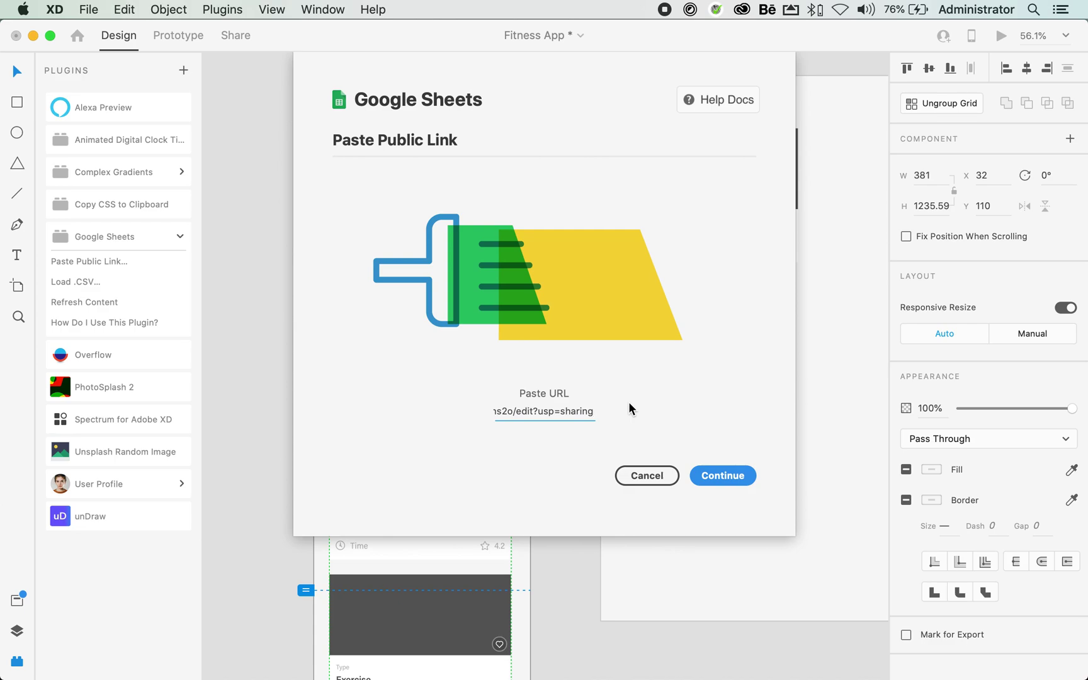
{"action": "left_click", "coordinate": [740, 479]}
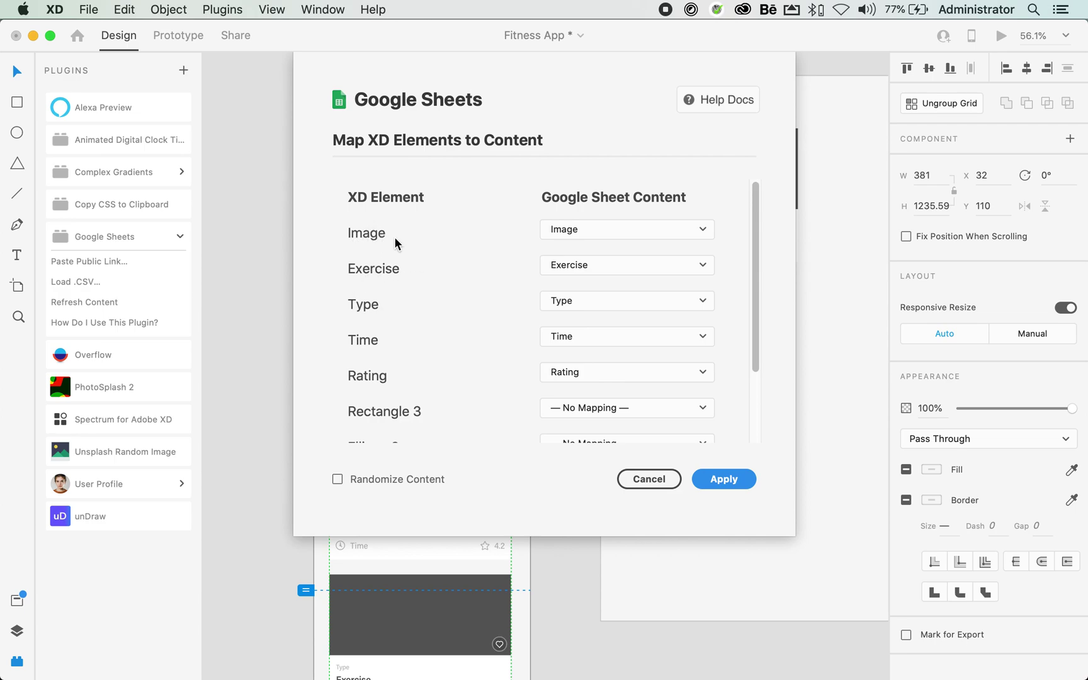
Keep Image and Exercise mapped to their sheet columns and leave Rectangle 3 on No Mapping.
{"action": "left_click", "coordinate": [585, 233]}
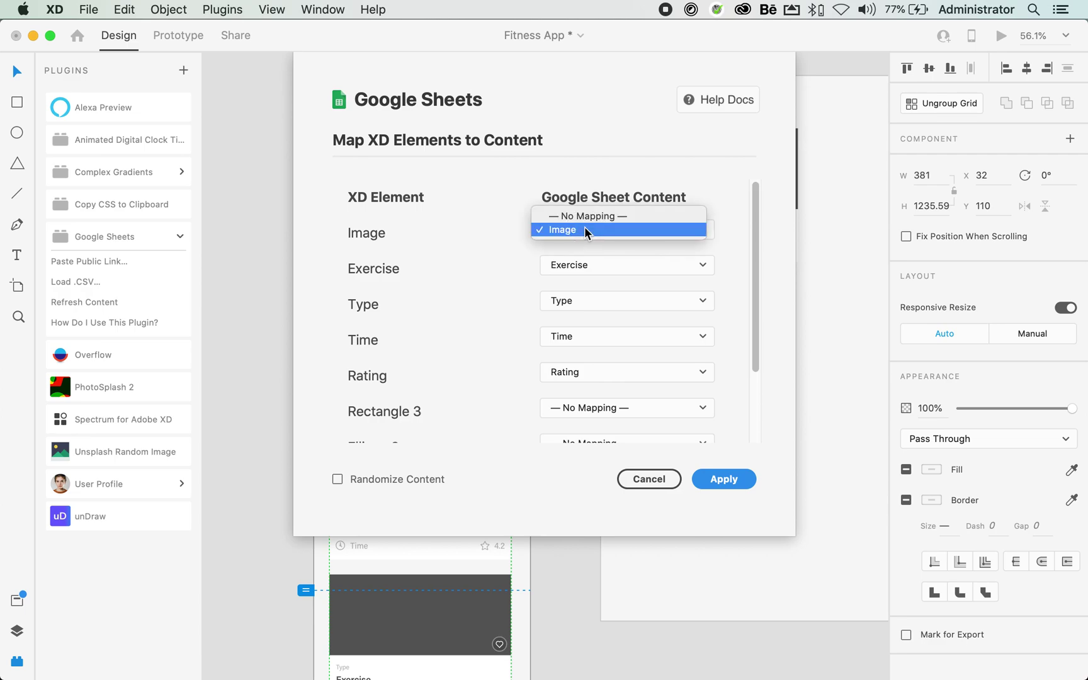
{"action": "left_click", "coordinate": [614, 266]}
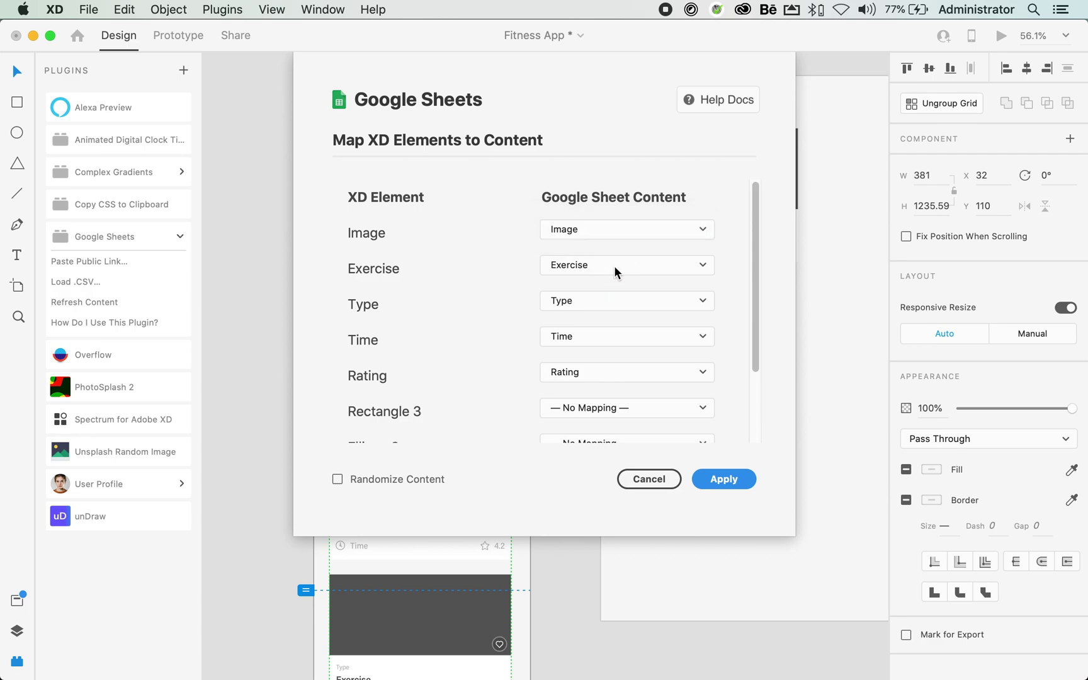
{"action": "left_click", "coordinate": [651, 272]}
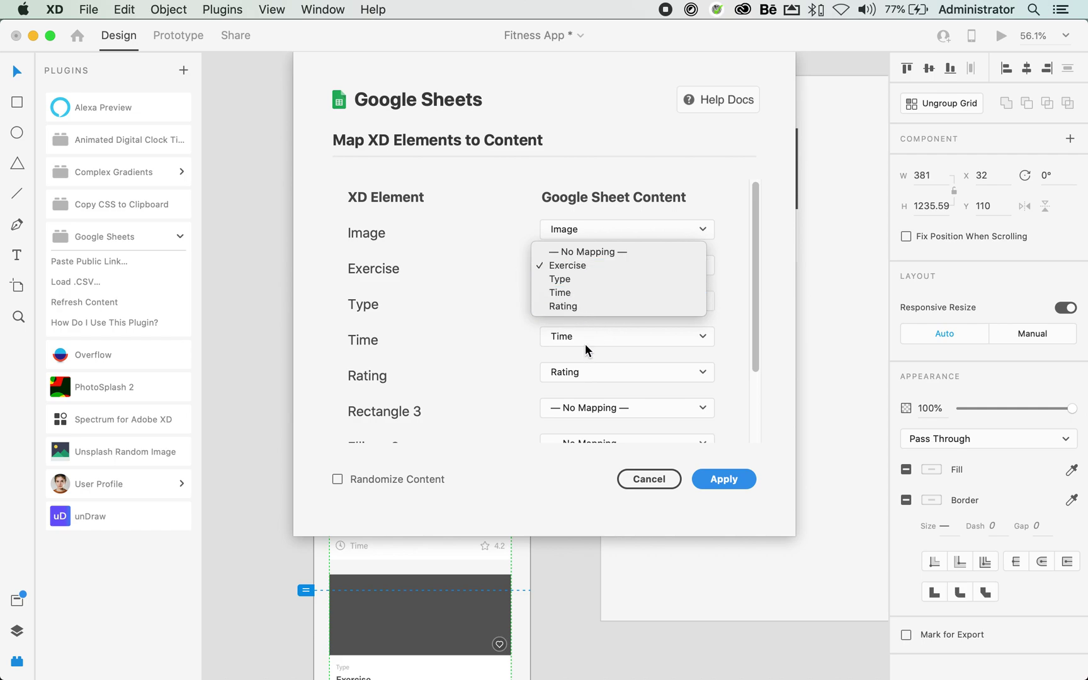
{"action": "left_click", "coordinate": [569, 265]}
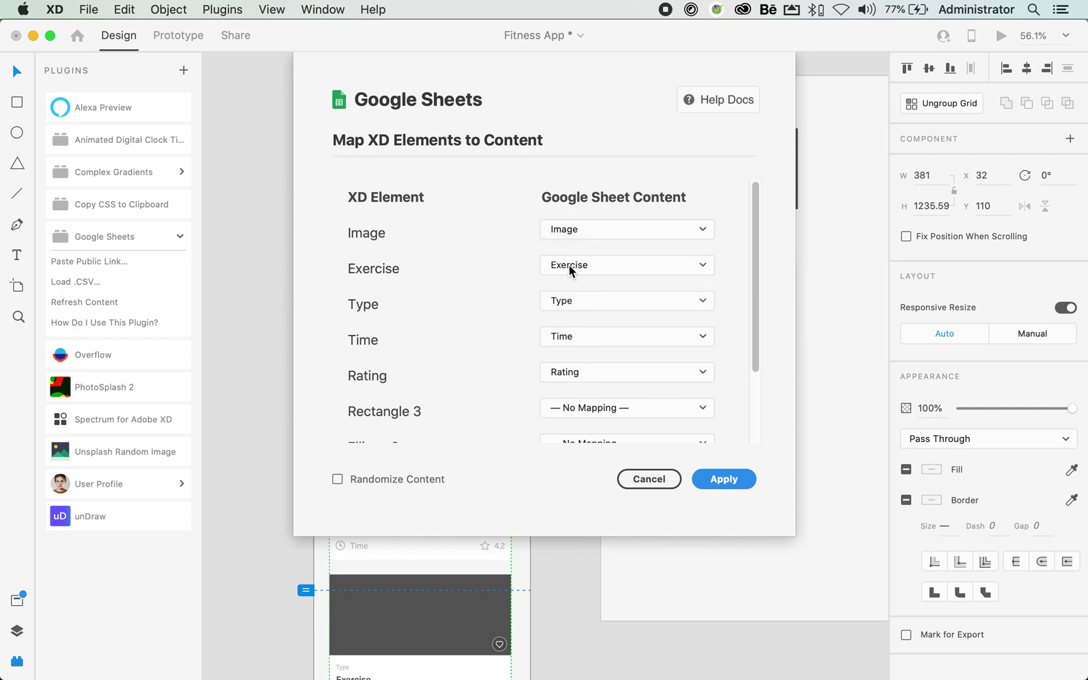
{"action": "scroll", "coordinate": [437, 323], "scroll_direction": "down", "scroll_amount": 3}
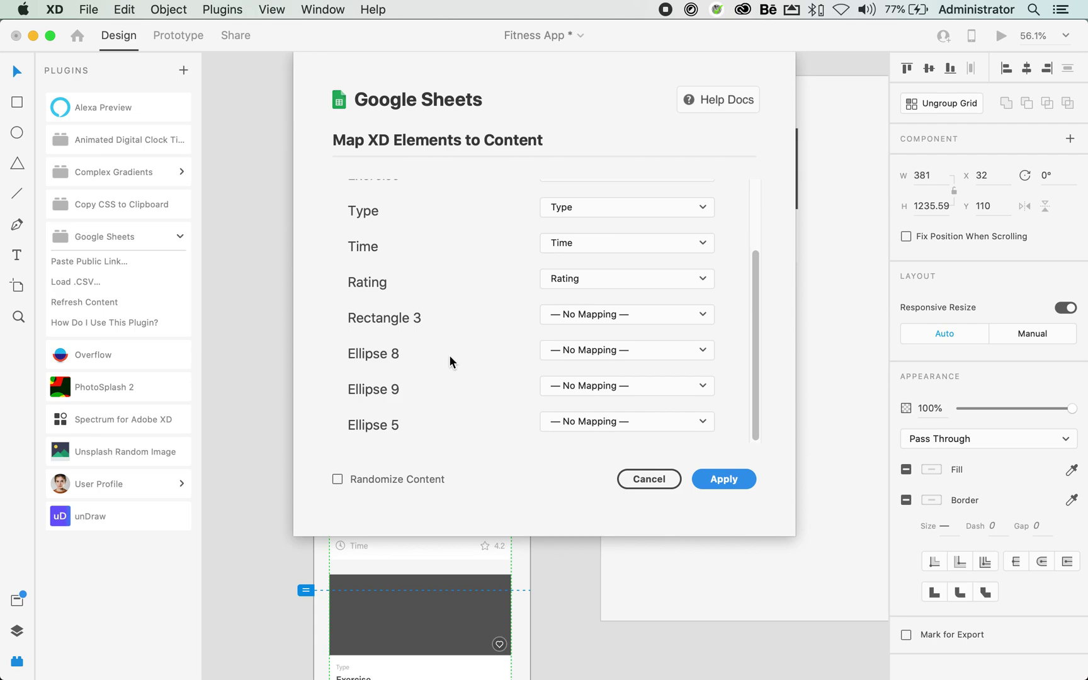
{"action": "left_click", "coordinate": [577, 315]}
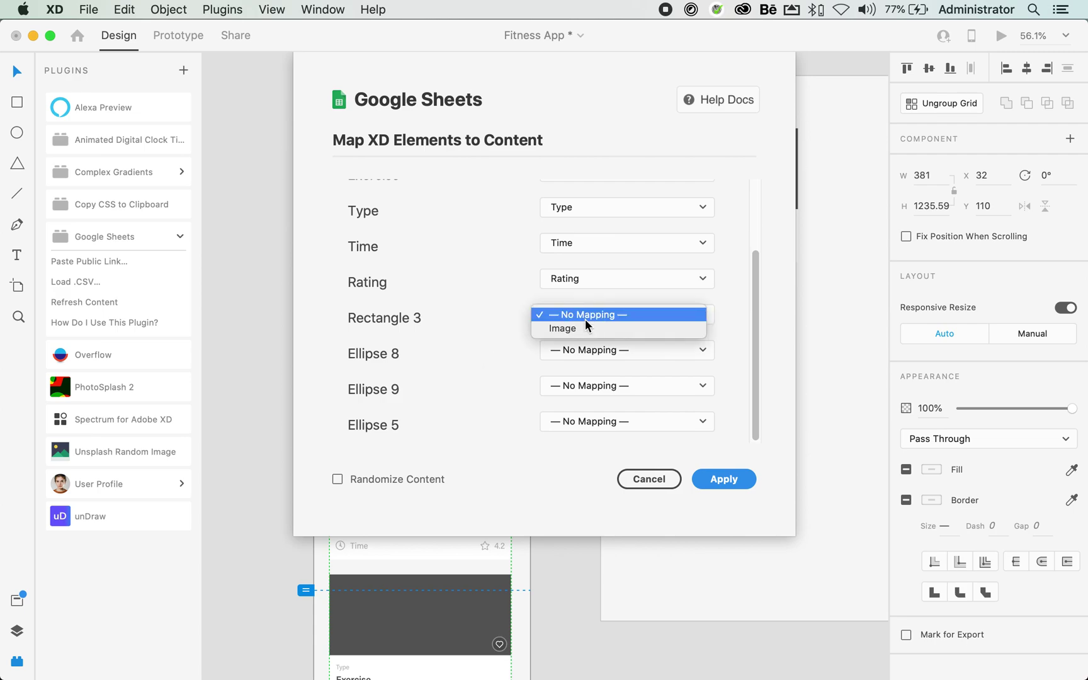
{"action": "left_click", "coordinate": [626, 316]}
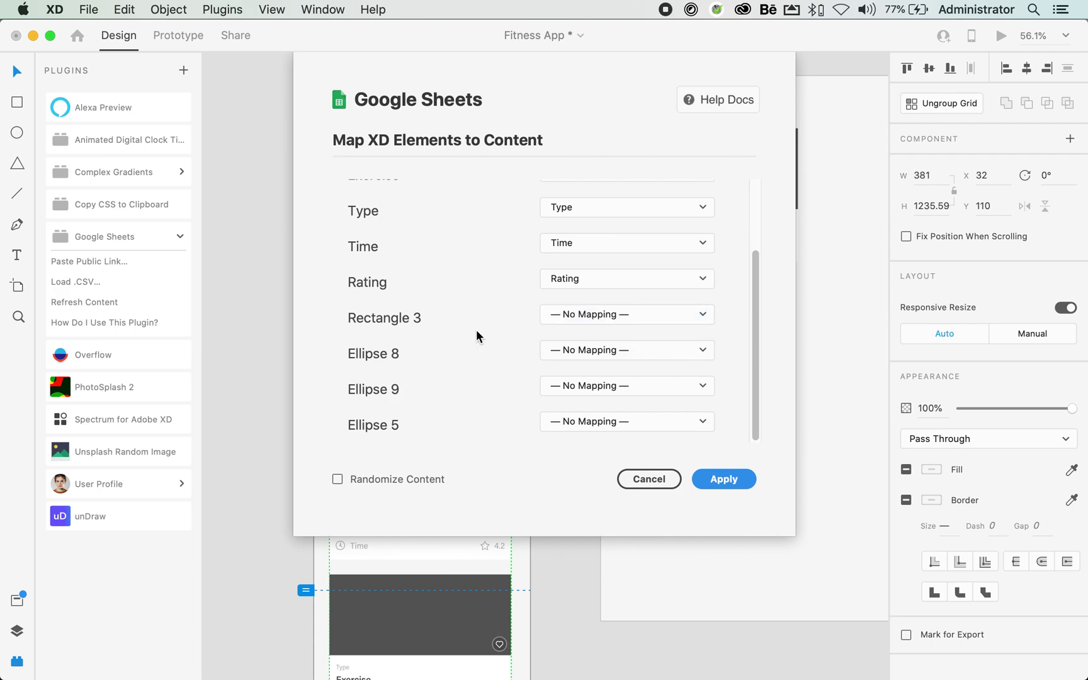
{"action": "scroll", "coordinate": [488, 348], "scroll_direction": "up", "scroll_amount": 3}
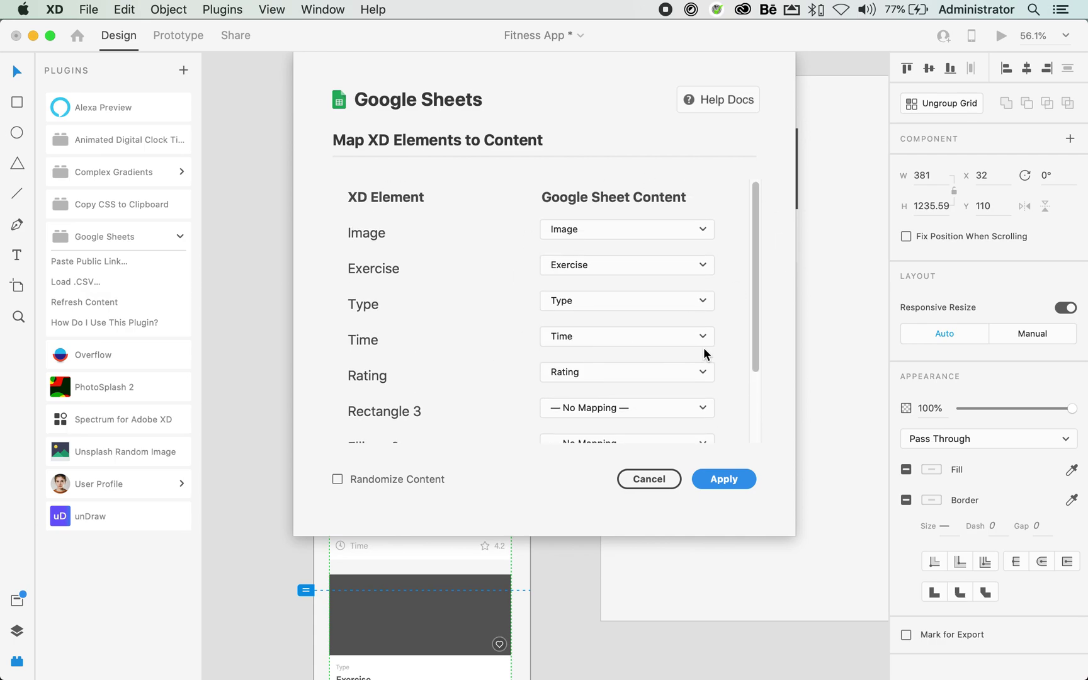
{"action": "scroll", "coordinate": [680, 345], "scroll_direction": "down", "scroll_amount": 3}
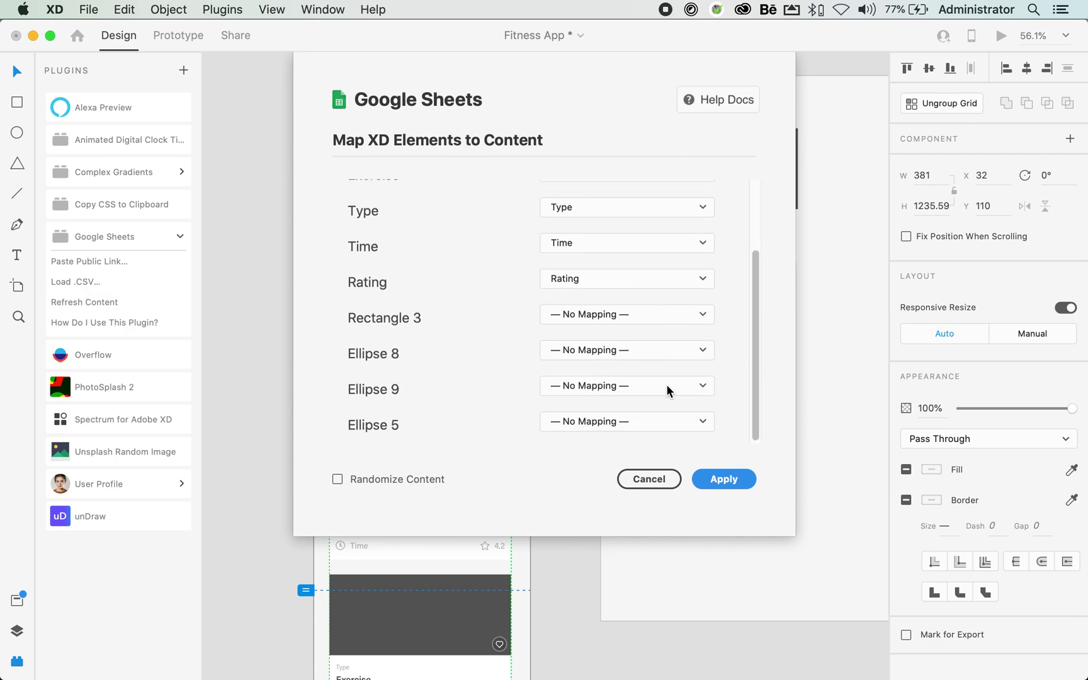
{"action": "scroll", "coordinate": [666, 390], "scroll_direction": "up", "scroll_amount": 3}
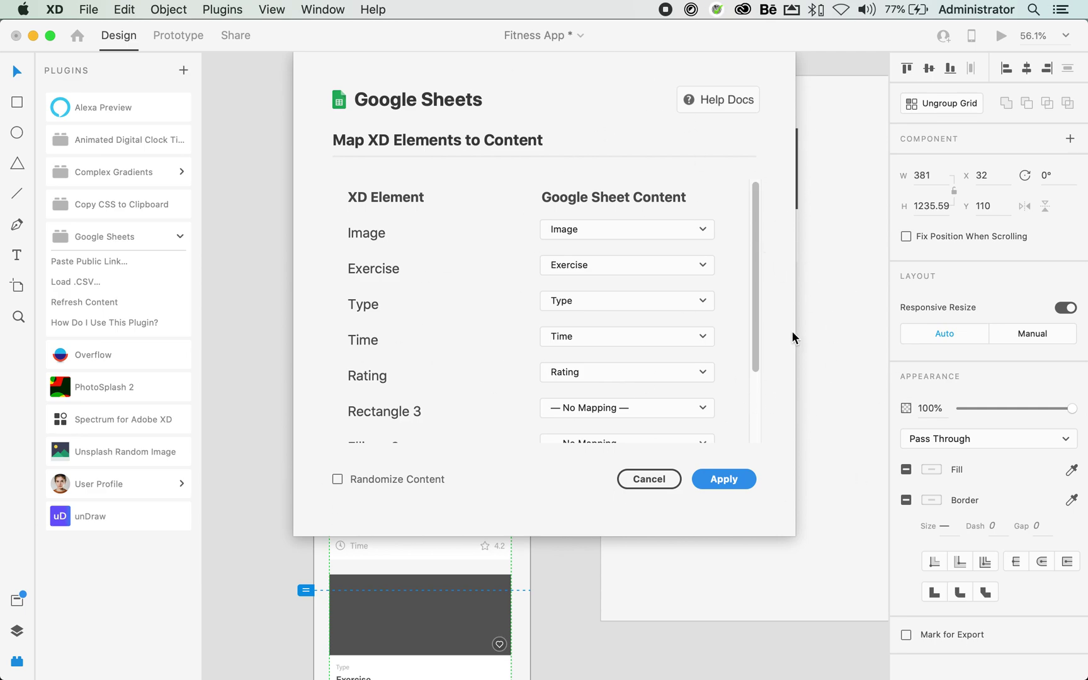
Apply the mapping and review the filled Workouts cards, such as Plyo and Full Body HIIT.
{"action": "left_click", "coordinate": [702, 482]}
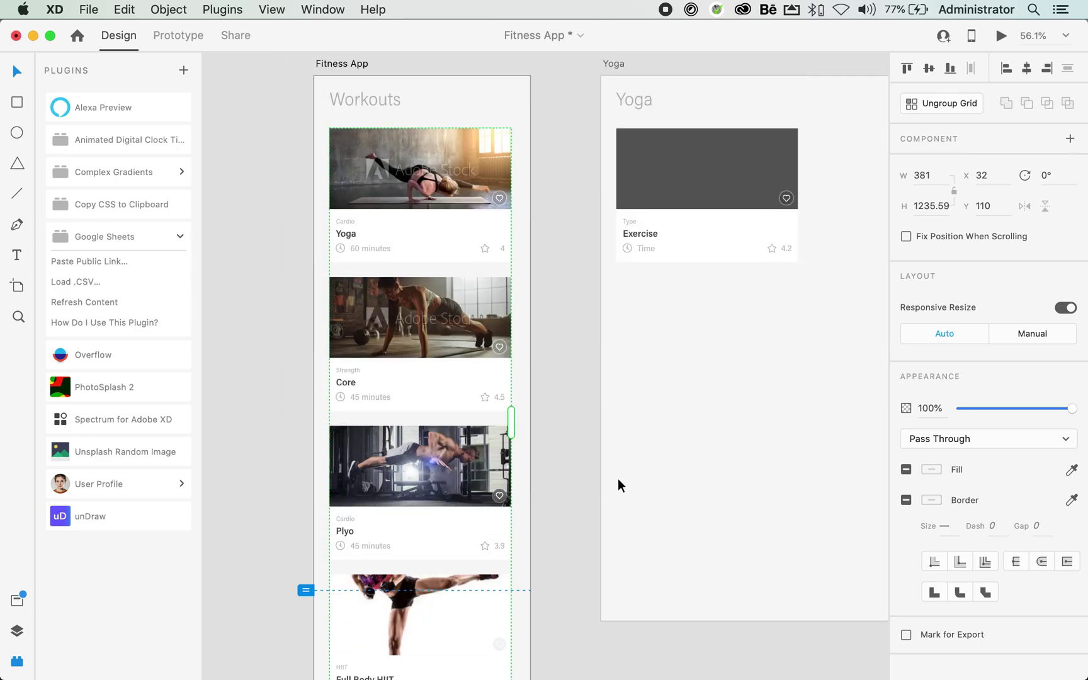
{"action": "scroll", "coordinate": [554, 505], "scroll_direction": "up", "scroll_amount": 5}
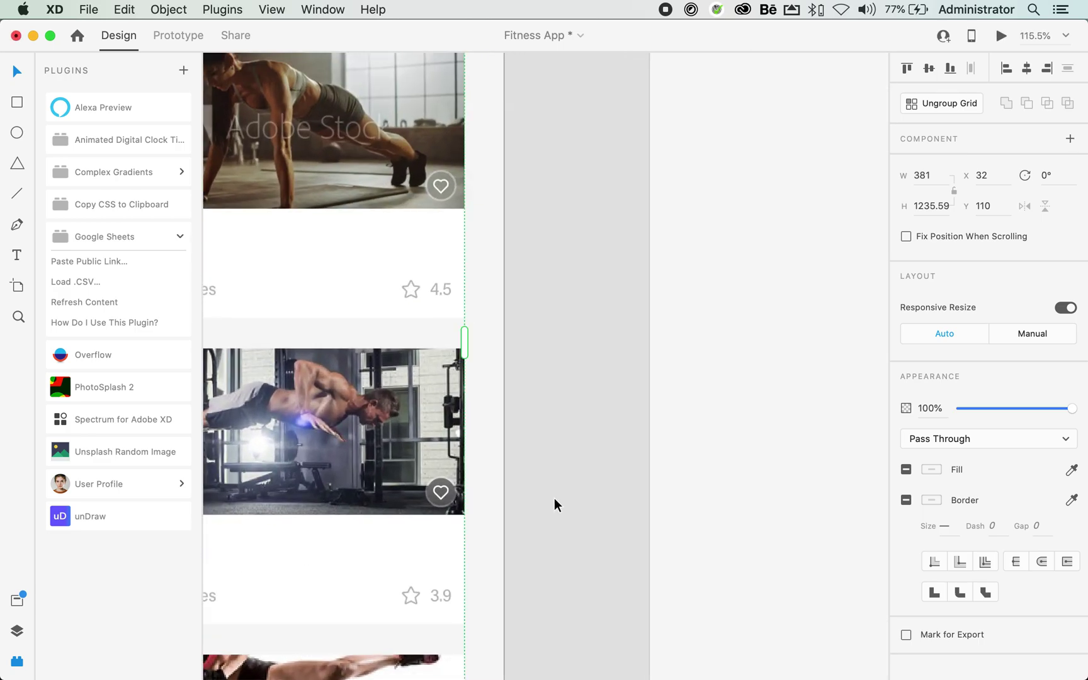
{"action": "scroll", "coordinate": [554, 499], "scroll_direction": "up", "scroll_amount": 3}
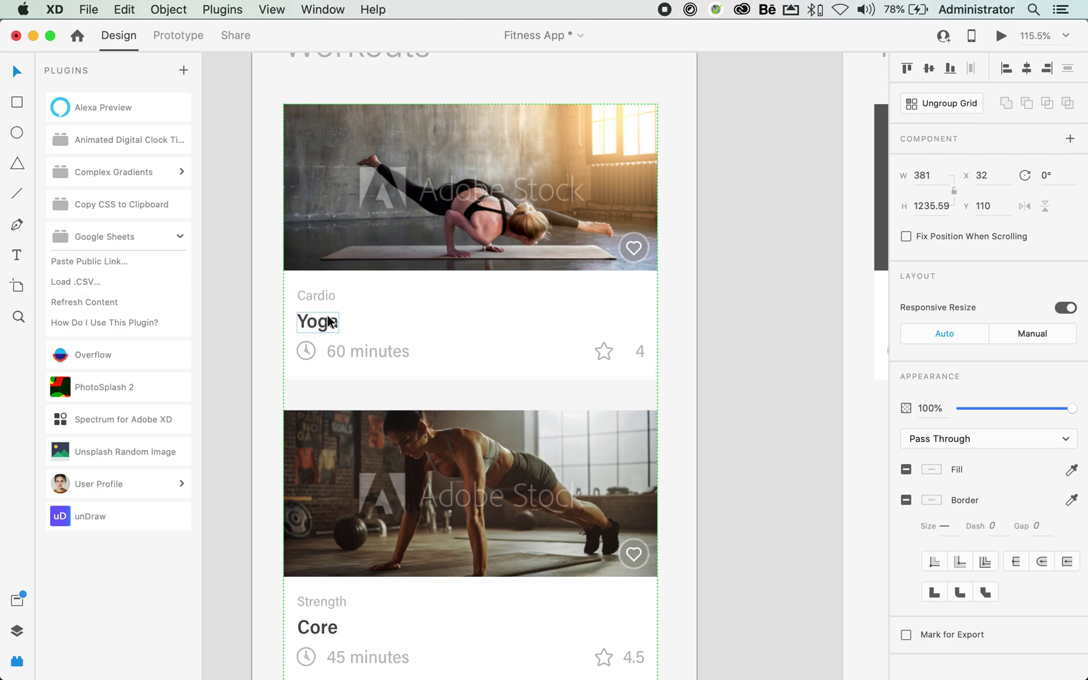
{"action": "scroll", "coordinate": [296, 299], "scroll_direction": "down", "scroll_amount": 2}
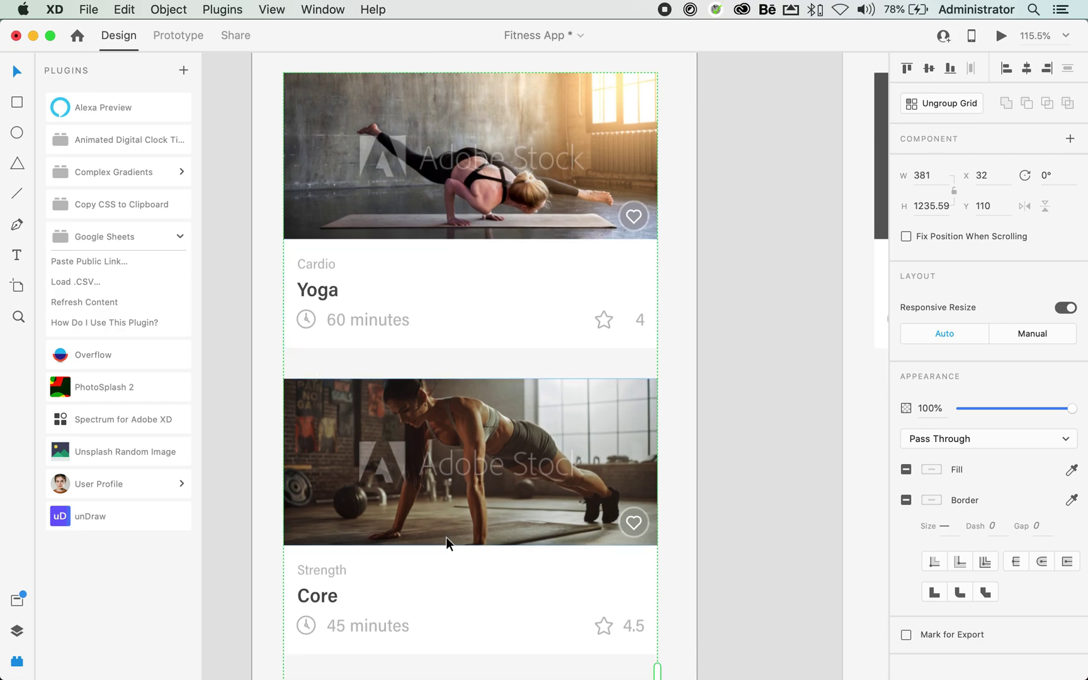
{"action": "scroll", "coordinate": [323, 573], "scroll_direction": "down", "scroll_amount": 5}
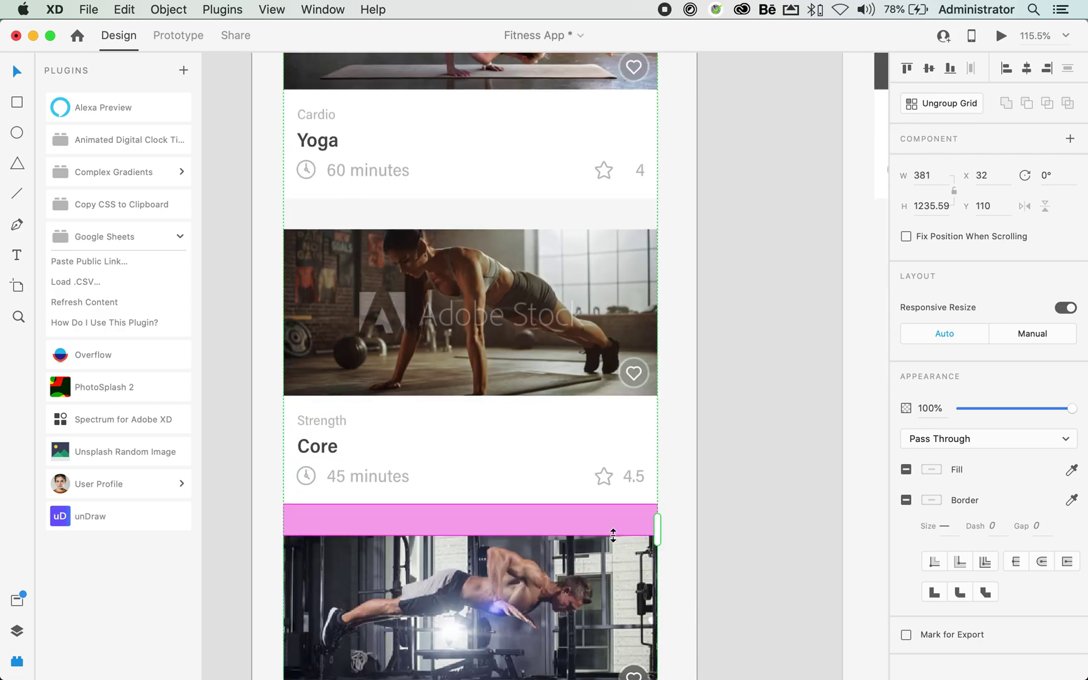
{"action": "scroll", "coordinate": [613, 535], "scroll_direction": "down", "scroll_amount": 6}
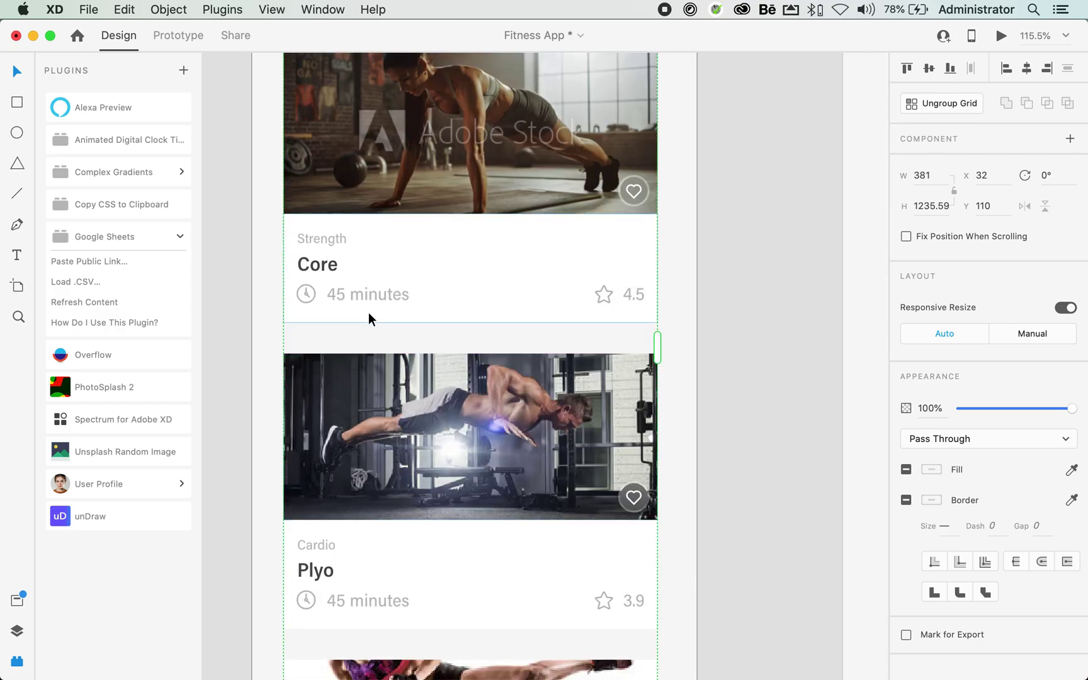
{"action": "scroll", "coordinate": [369, 301], "scroll_direction": "down", "scroll_amount": 10}
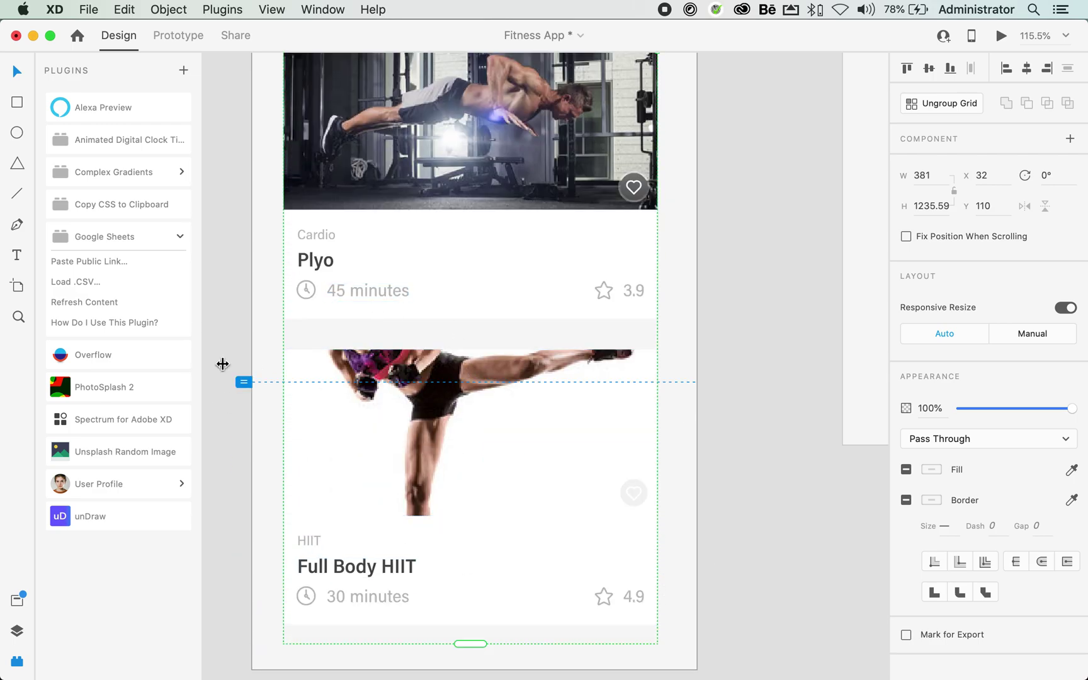
{"action": "scroll", "coordinate": [535, 472], "scroll_direction": "down", "scroll_amount": 3}
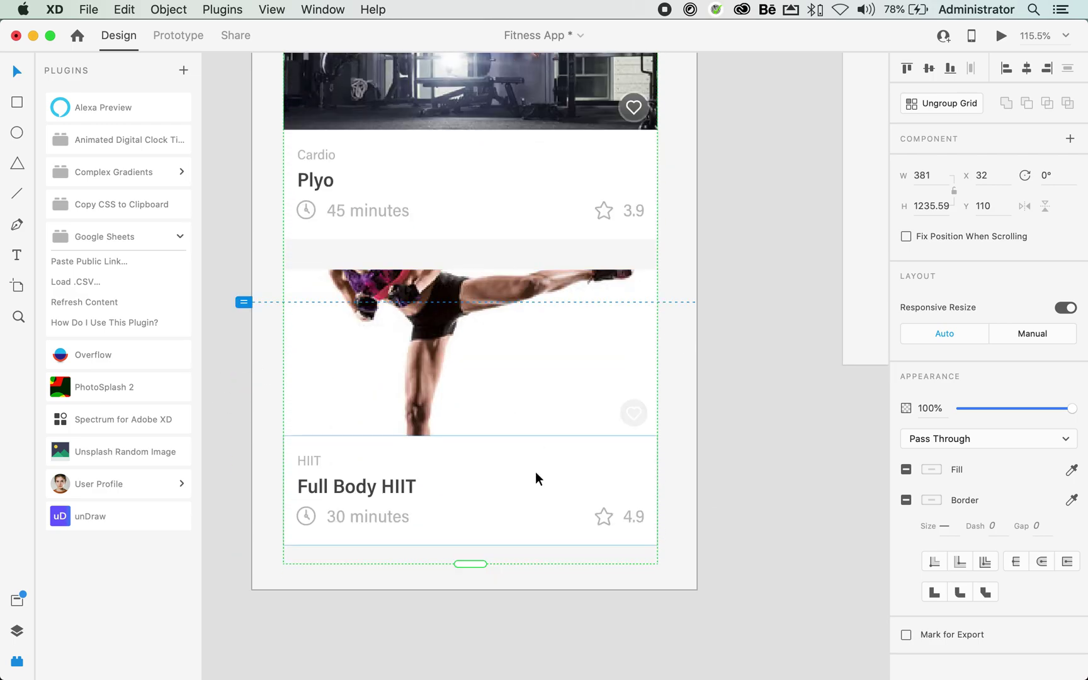
{"action": "double_click", "coordinate": [521, 368]}
{"action": "double_click", "coordinate": [467, 369]}
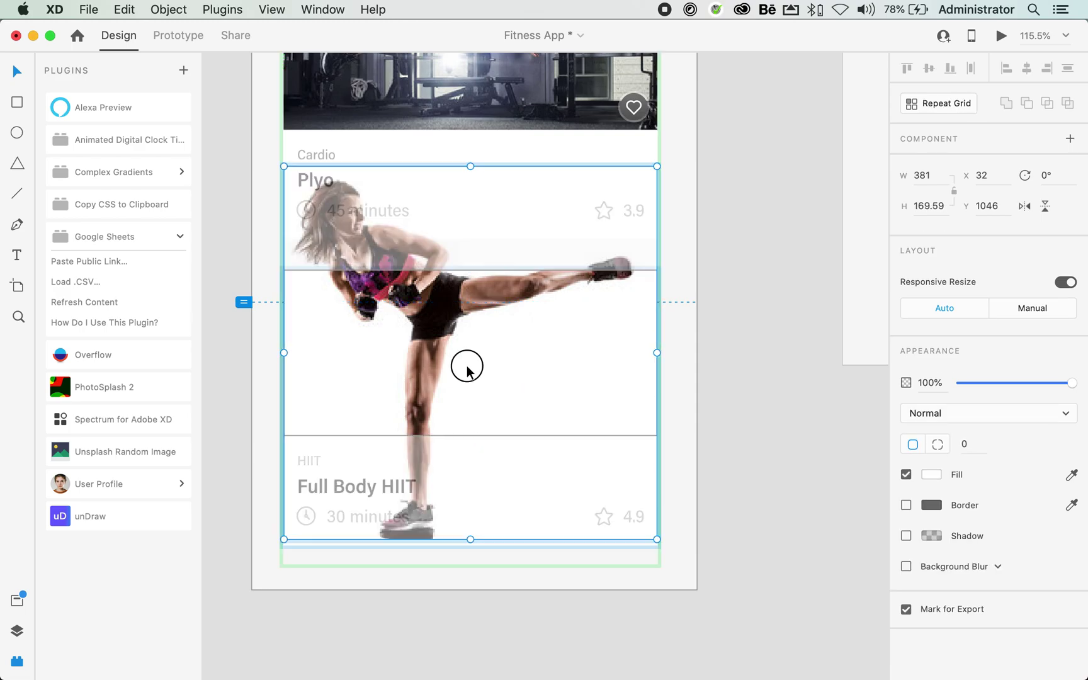
{"action": "left_click_drag", "start_coordinate": [442, 357], "coordinate": [442, 411]}
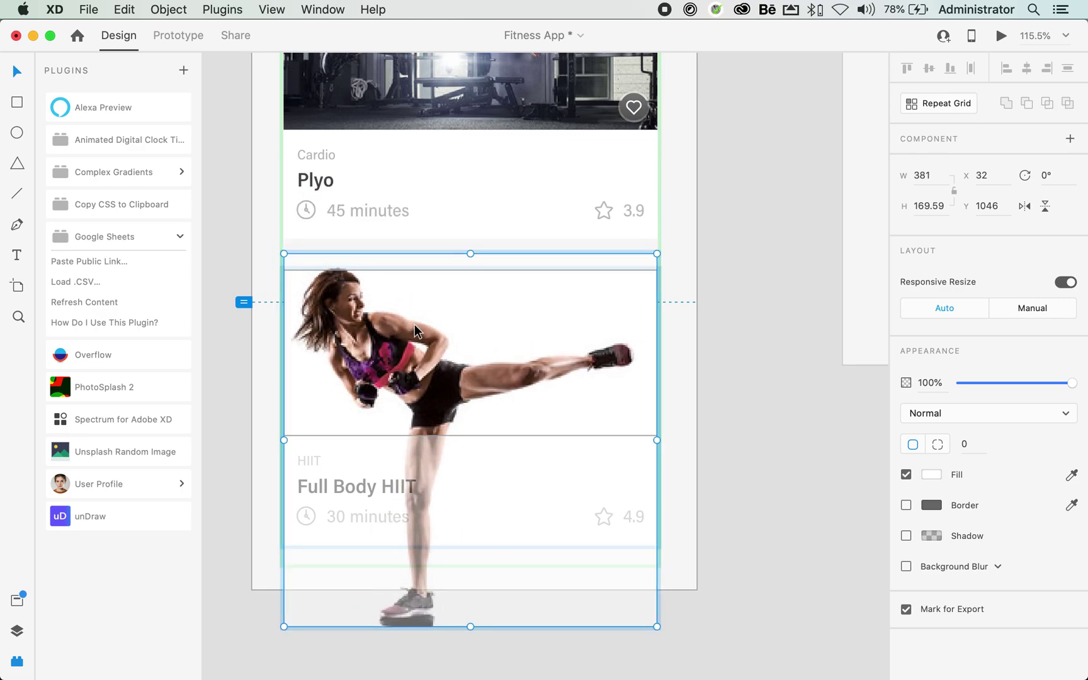
{"action": "left_click", "coordinate": [752, 374]}
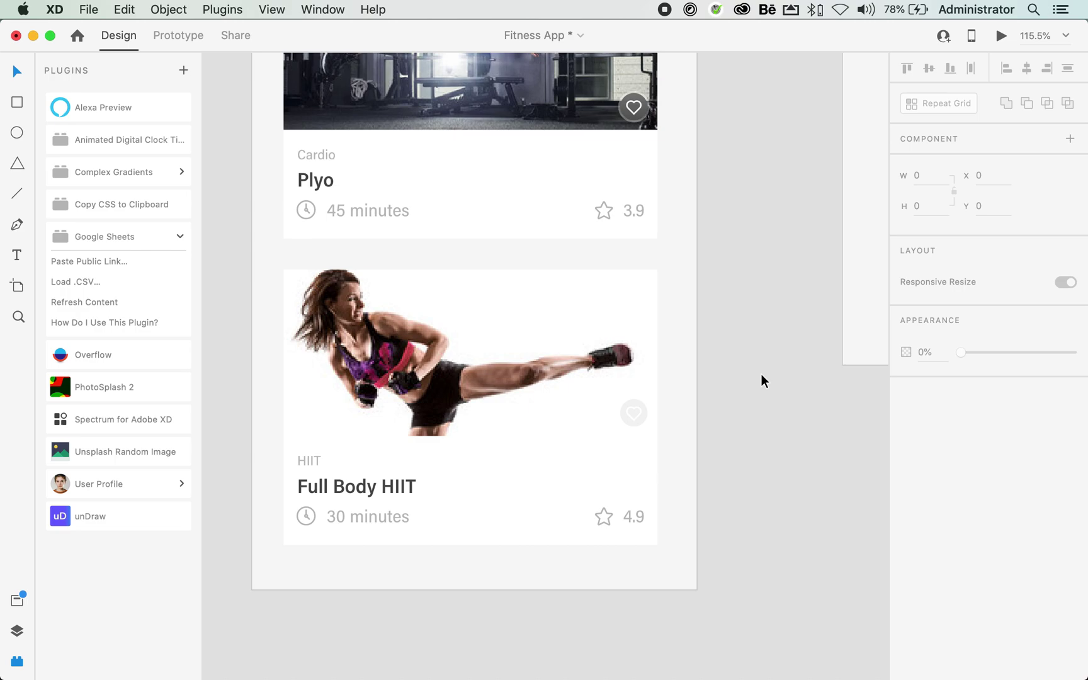
{"action": "key", "text": "super+minus"}
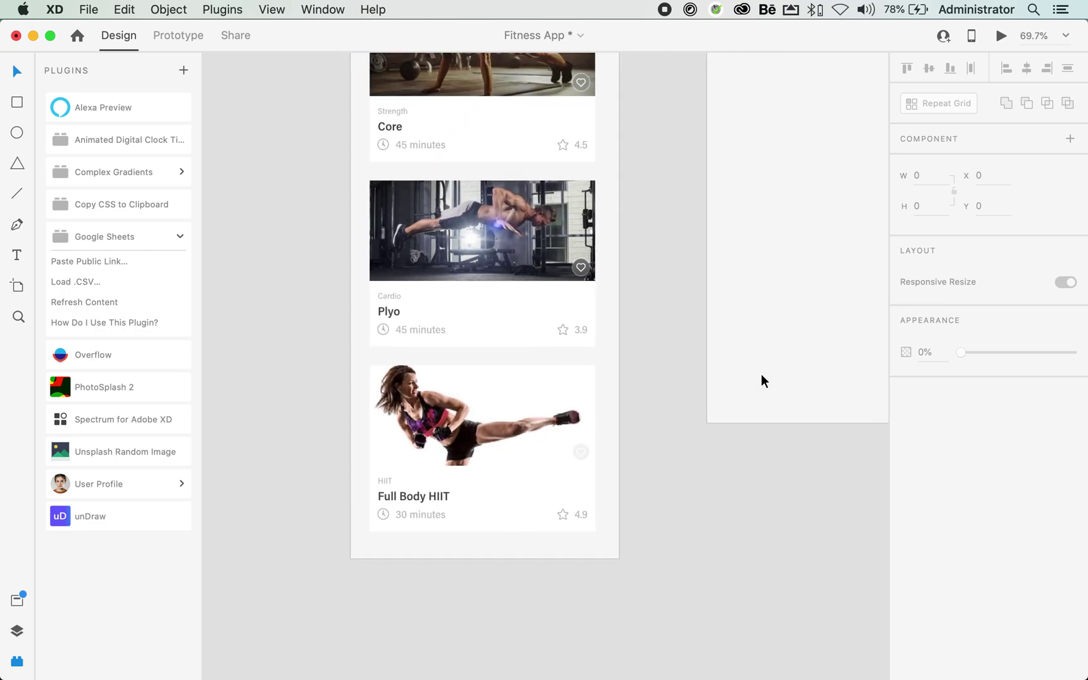
{"action": "scroll", "coordinate": [762, 376], "scroll_direction": "right", "scroll_amount": 3}
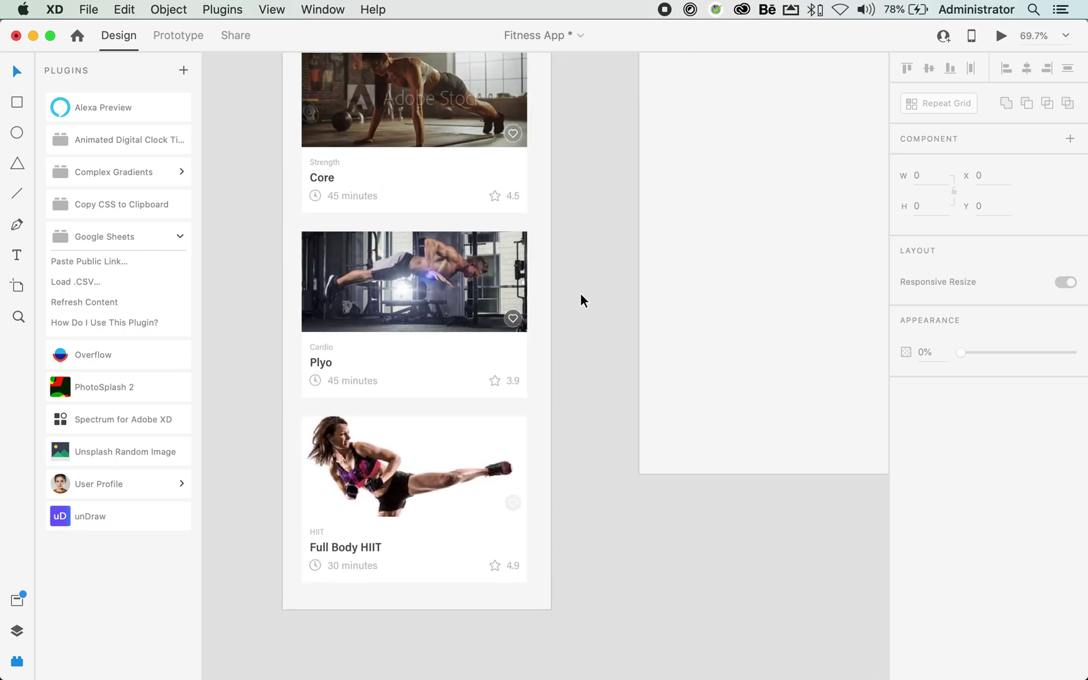
{"action": "scroll", "coordinate": [581, 294], "scroll_direction": "up", "scroll_amount": 5}
{"action": "scroll", "coordinate": [581, 294], "scroll_direction": "up", "scroll_amount": 4}
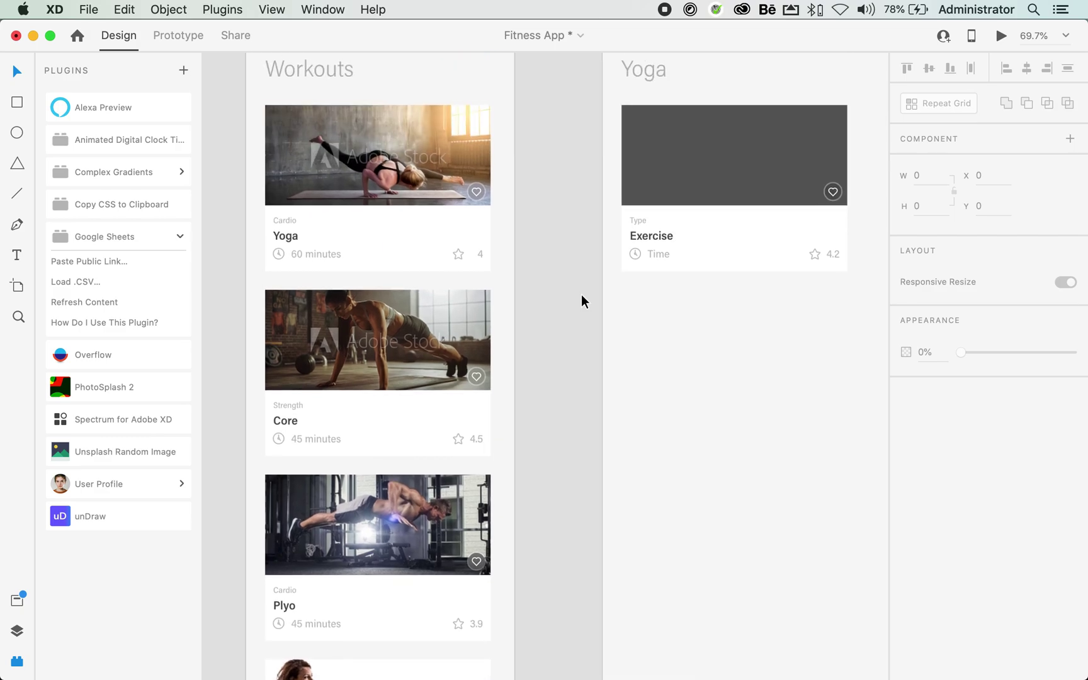
{"action": "scroll", "coordinate": [575, 403], "scroll_direction": "up", "scroll_amount": 3}
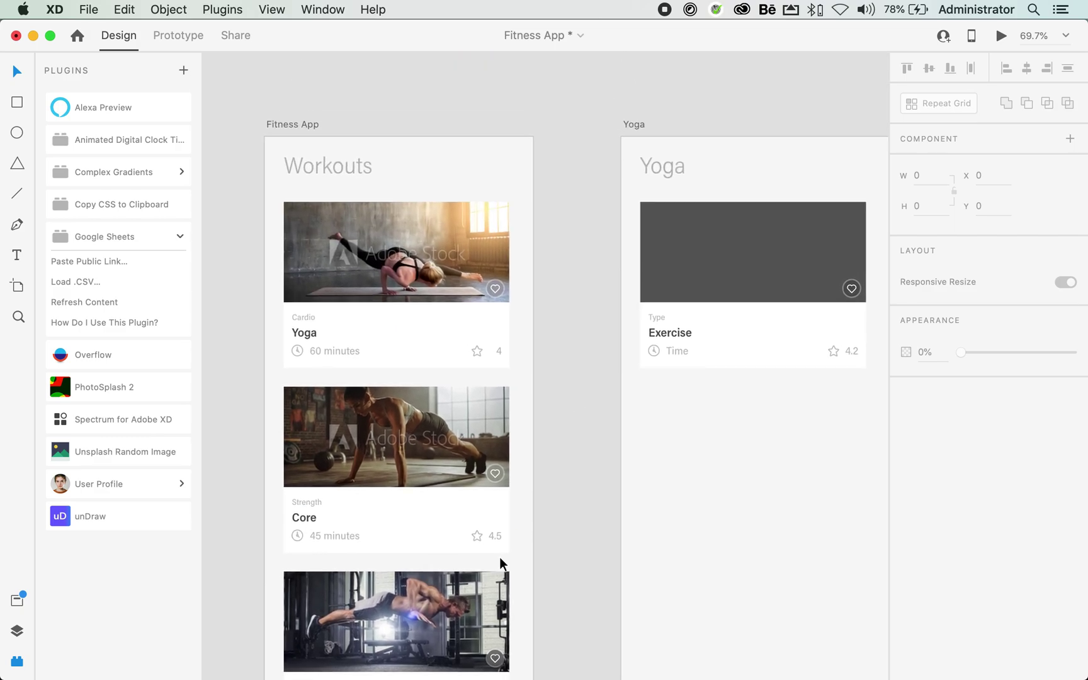
{"action": "mouse_move", "coordinate": [421, 677]}
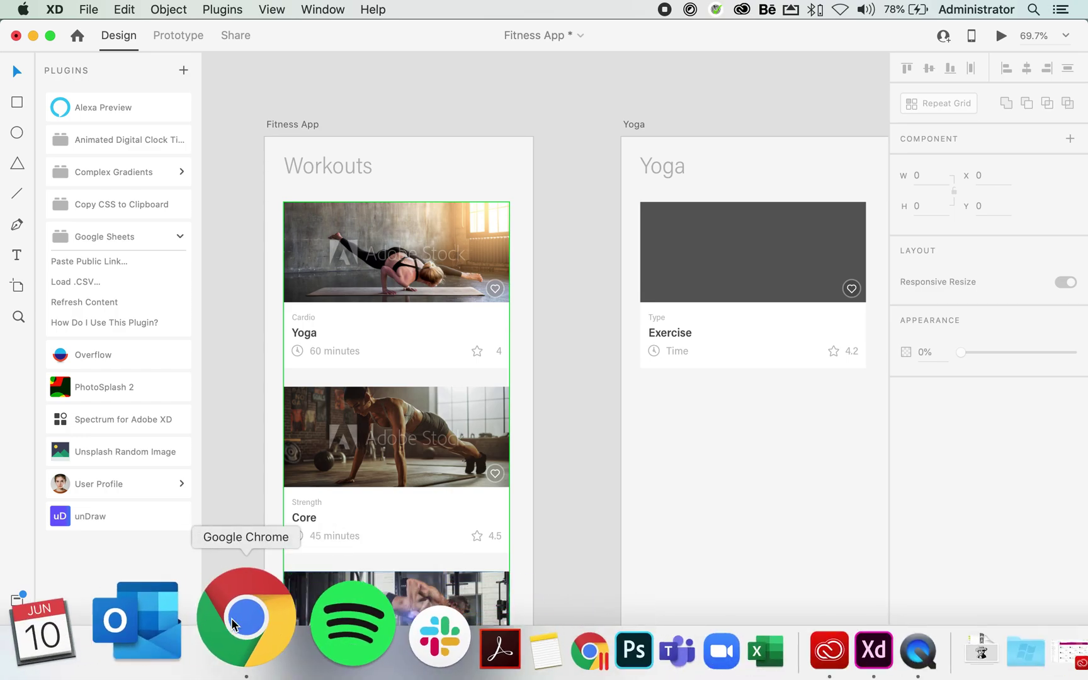
Bring the Fitness App Google Sheet in Chrome to the front.
{"action": "left_click", "coordinate": [247, 616]}
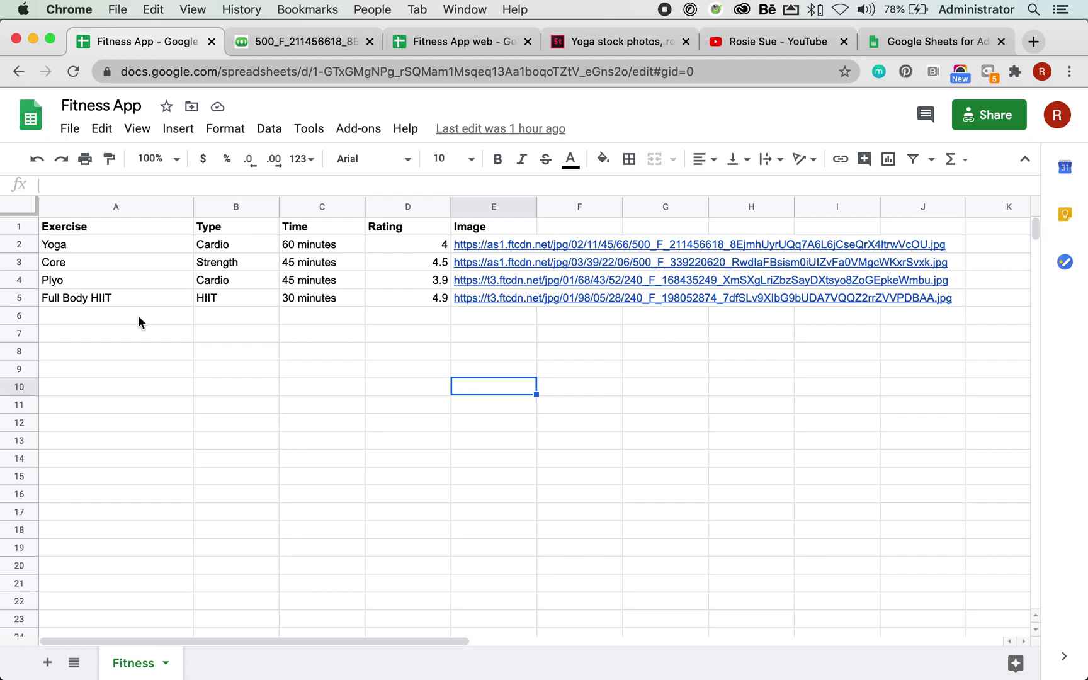
Switch back to Adobe XD and frame the Yoga artboard's single Exercise placeholder card.
{"action": "mouse_move", "coordinate": [497, 675]}
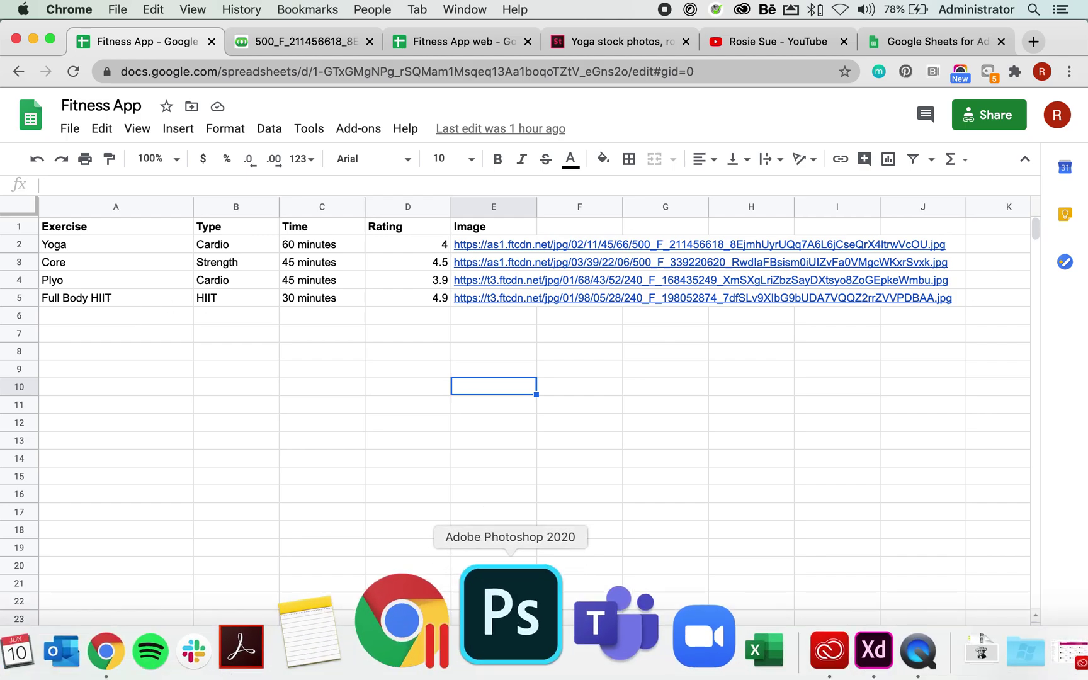
{"action": "left_click", "coordinate": [740, 672]}
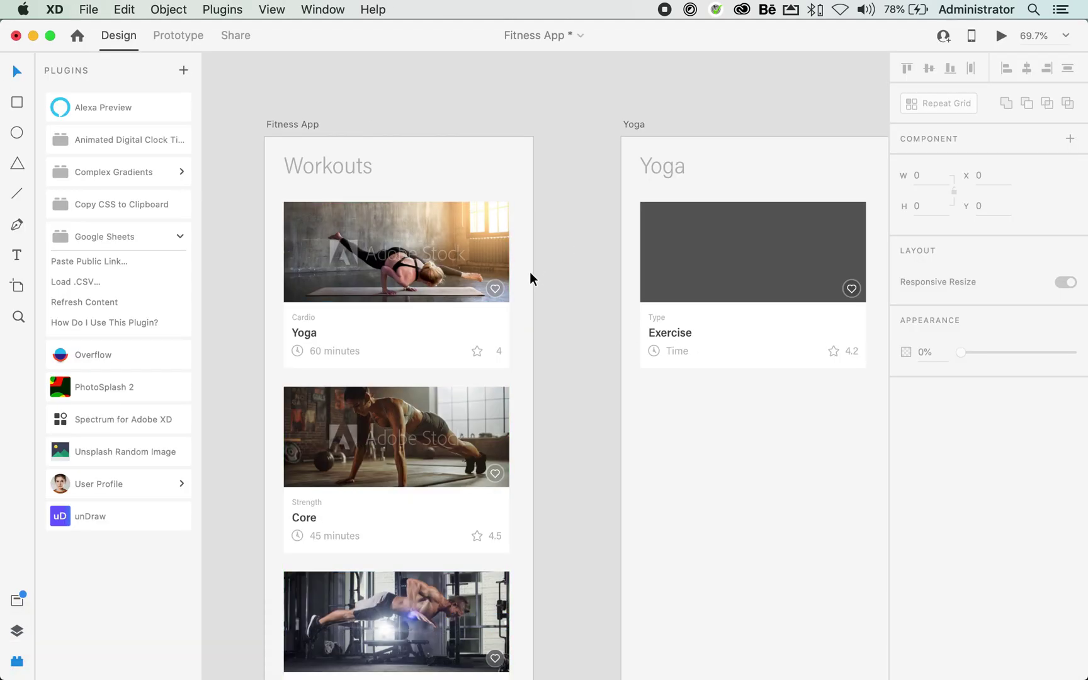
{"action": "scroll", "coordinate": [598, 425], "scroll_direction": "right", "scroll_amount": 10}
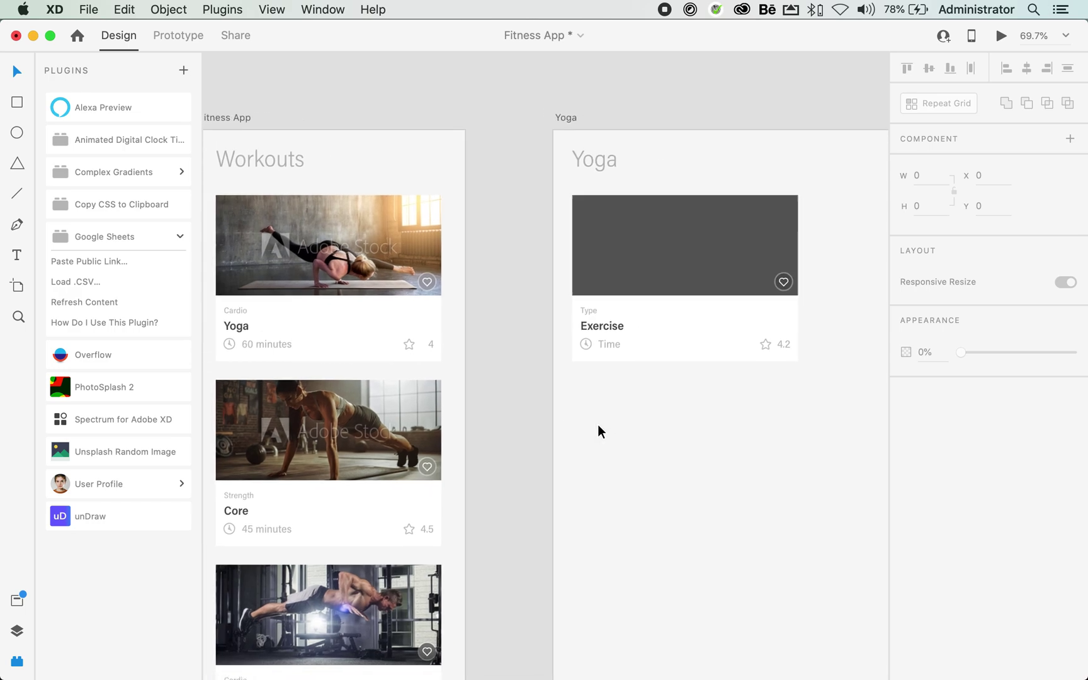
{"action": "scroll", "coordinate": [597, 425], "scroll_direction": "right", "scroll_amount": 3}
{"action": "scroll", "coordinate": [597, 424], "scroll_direction": "down", "scroll_amount": 2}
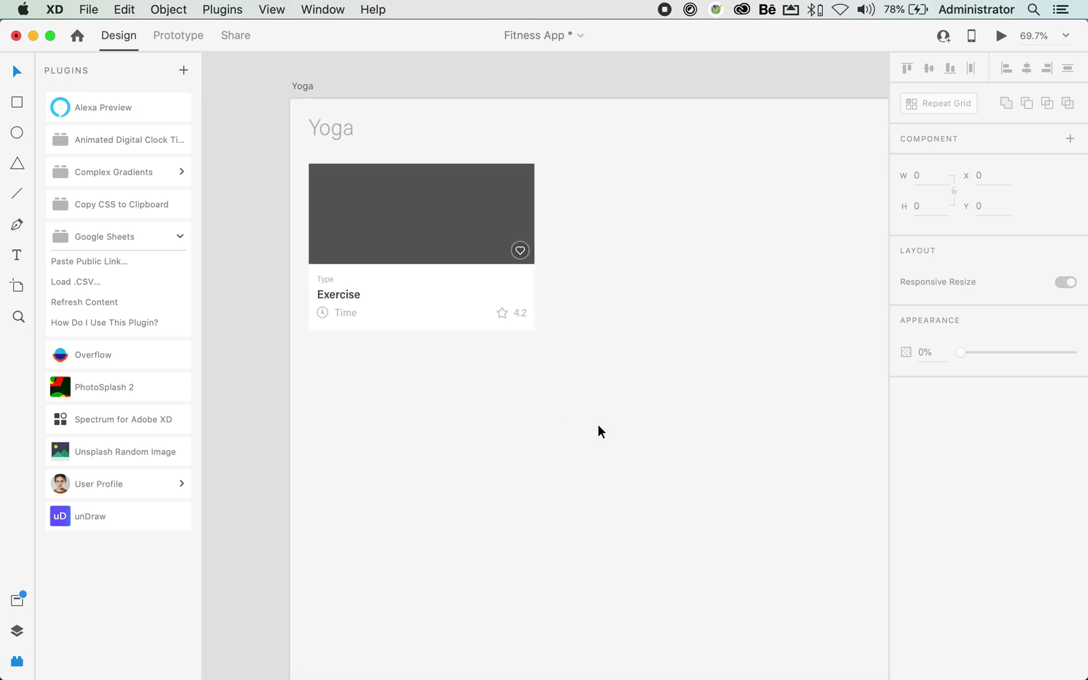
{"action": "scroll", "coordinate": [598, 425], "scroll_direction": "down", "scroll_amount": 5}
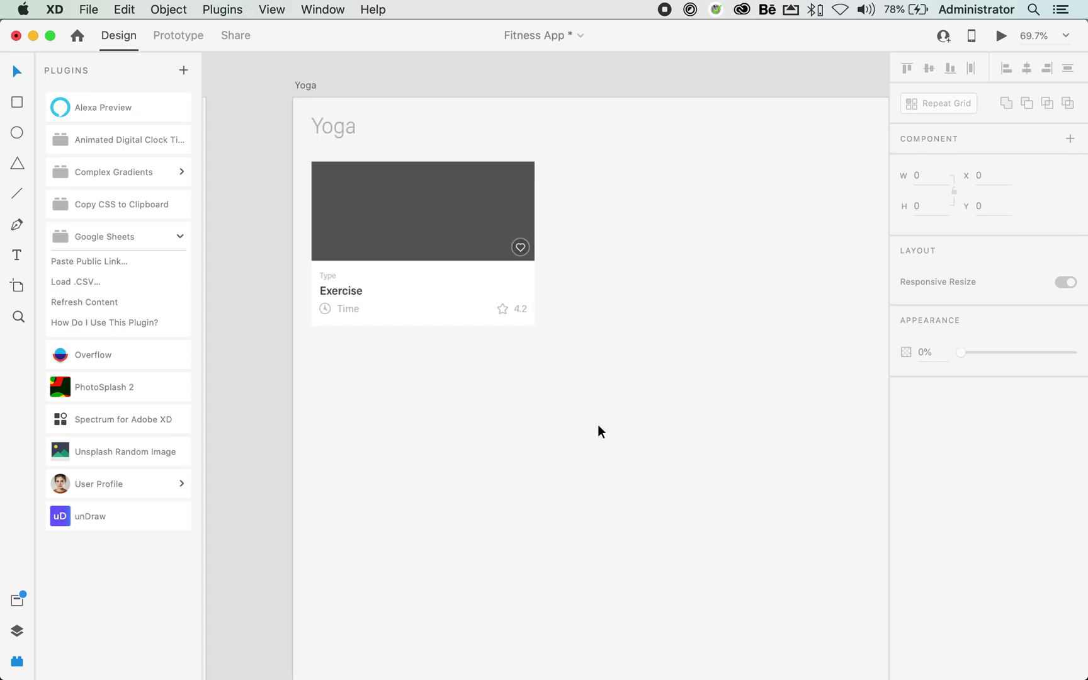
{"action": "scroll", "coordinate": [597, 424], "scroll_direction": "right", "scroll_amount": 5}
{"action": "scroll", "coordinate": [598, 424], "scroll_direction": "down", "scroll_amount": 3}
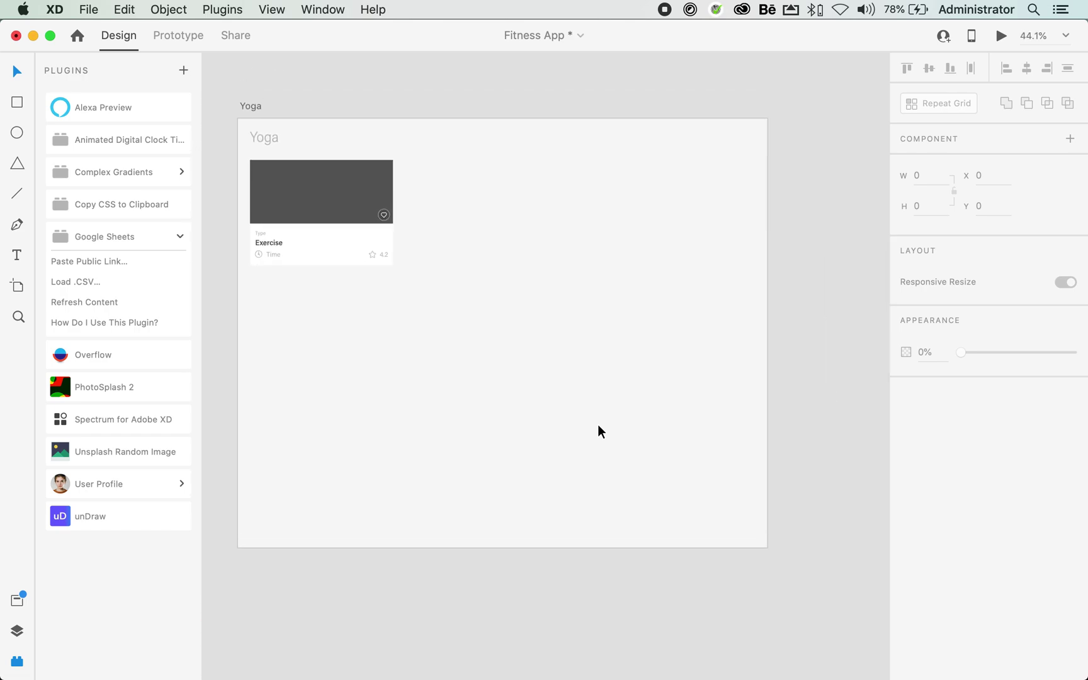
{"action": "scroll", "coordinate": [598, 424], "scroll_direction": "up", "scroll_amount": 2}
{"action": "scroll", "coordinate": [597, 425], "scroll_direction": "left", "scroll_amount": 1}
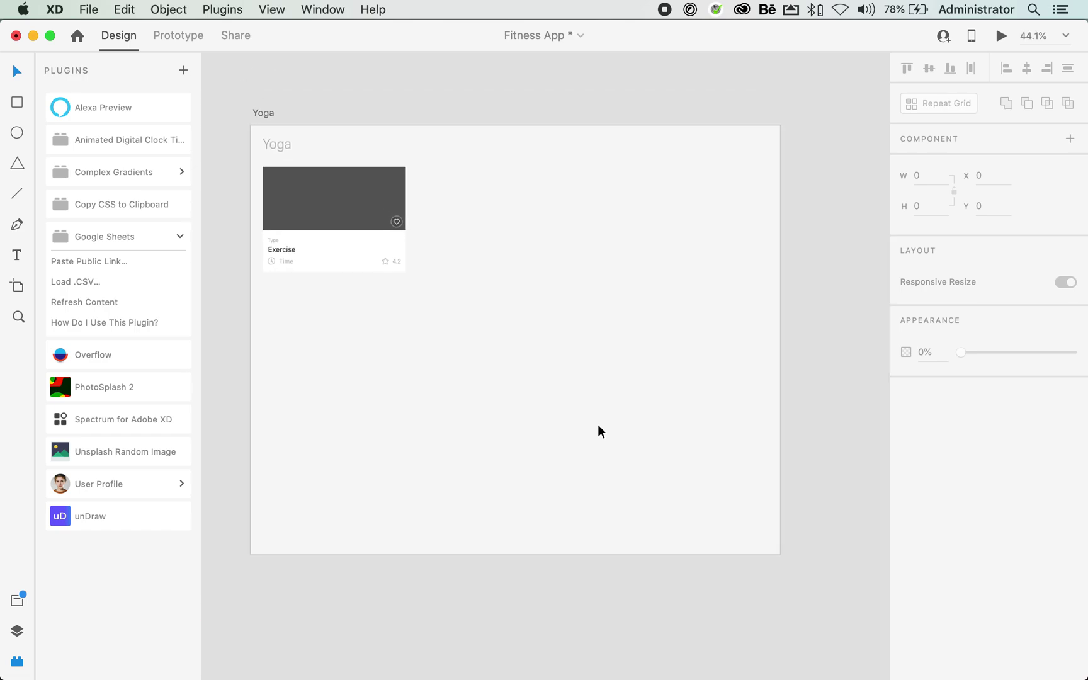
{"action": "scroll", "coordinate": [597, 425], "scroll_direction": "up", "scroll_amount": 1}
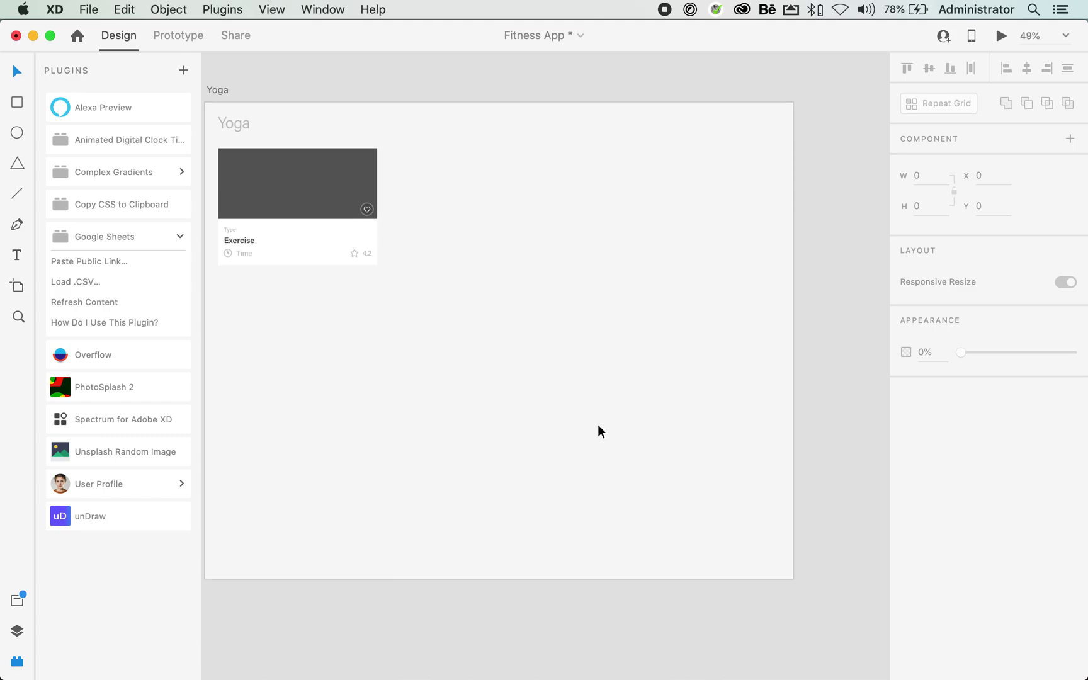
{"action": "scroll", "coordinate": [598, 425], "scroll_direction": "left", "scroll_amount": 2}
{"action": "scroll", "coordinate": [598, 425], "scroll_direction": "up", "scroll_amount": 1}
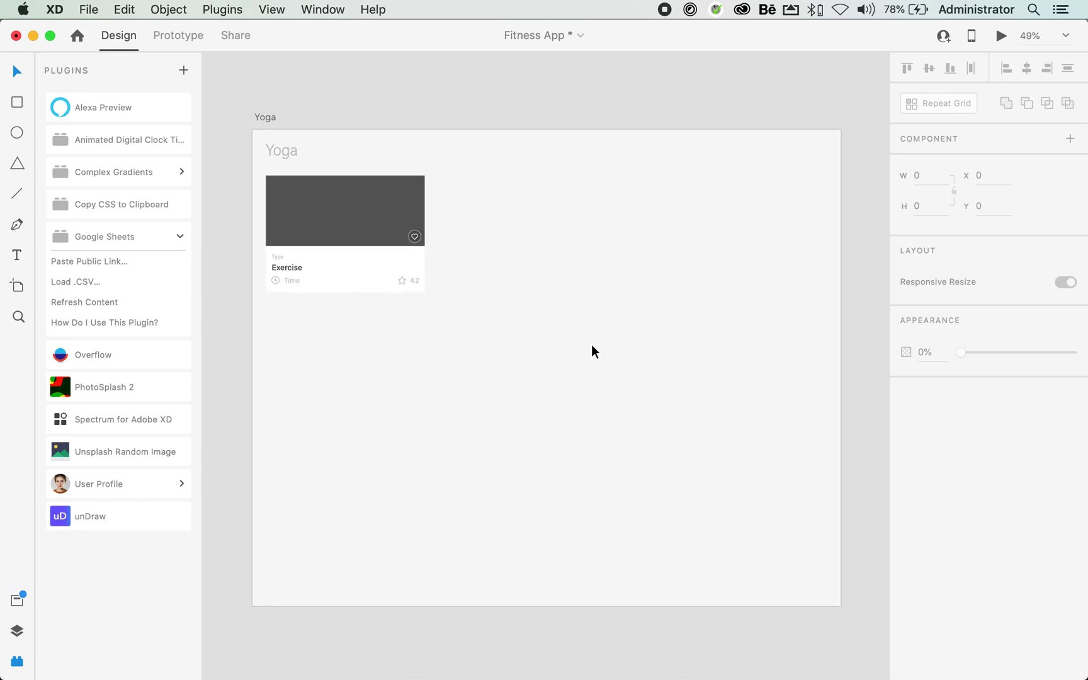
Make the Yoga Exercise card a 3×3 repeat grid and widen its column and row gaps.
{"action": "left_click", "coordinate": [358, 227]}
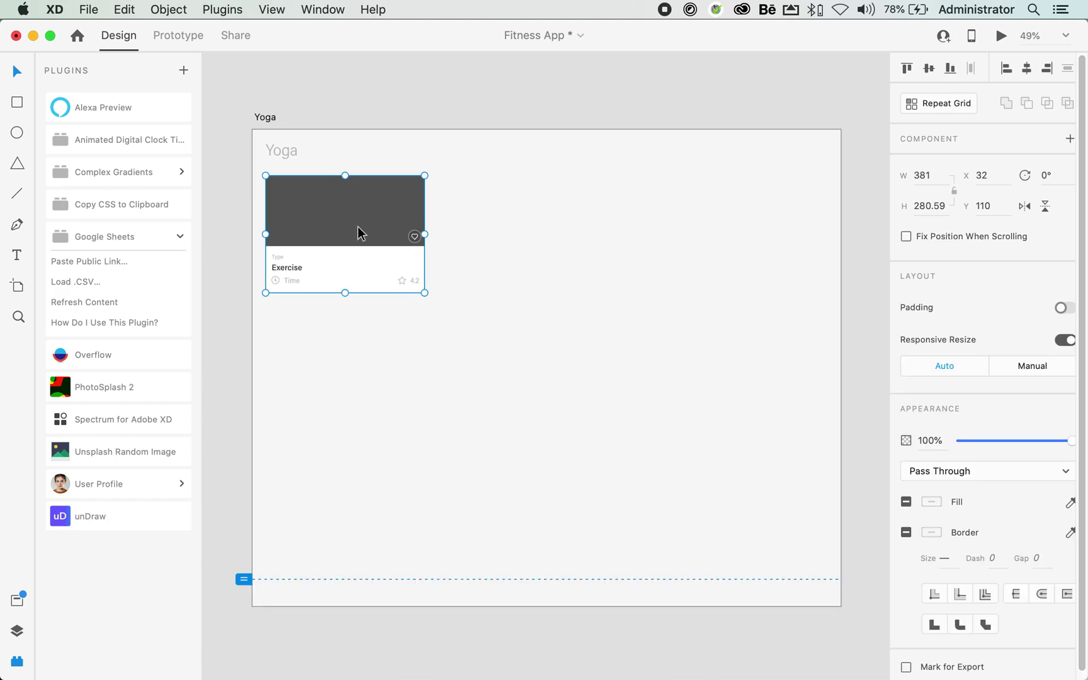
{"action": "left_click", "coordinate": [927, 100]}
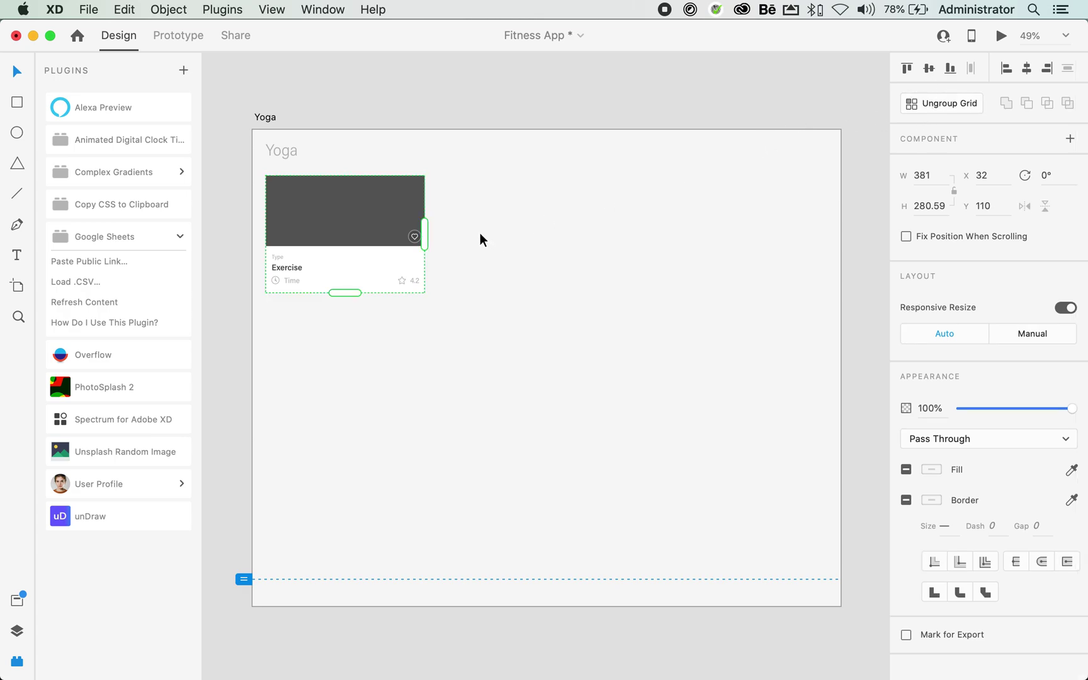
{"action": "left_click_drag", "start_coordinate": [427, 234], "coordinate": [766, 239]}
{"action": "left_click_drag", "start_coordinate": [529, 292], "coordinate": [541, 546]}
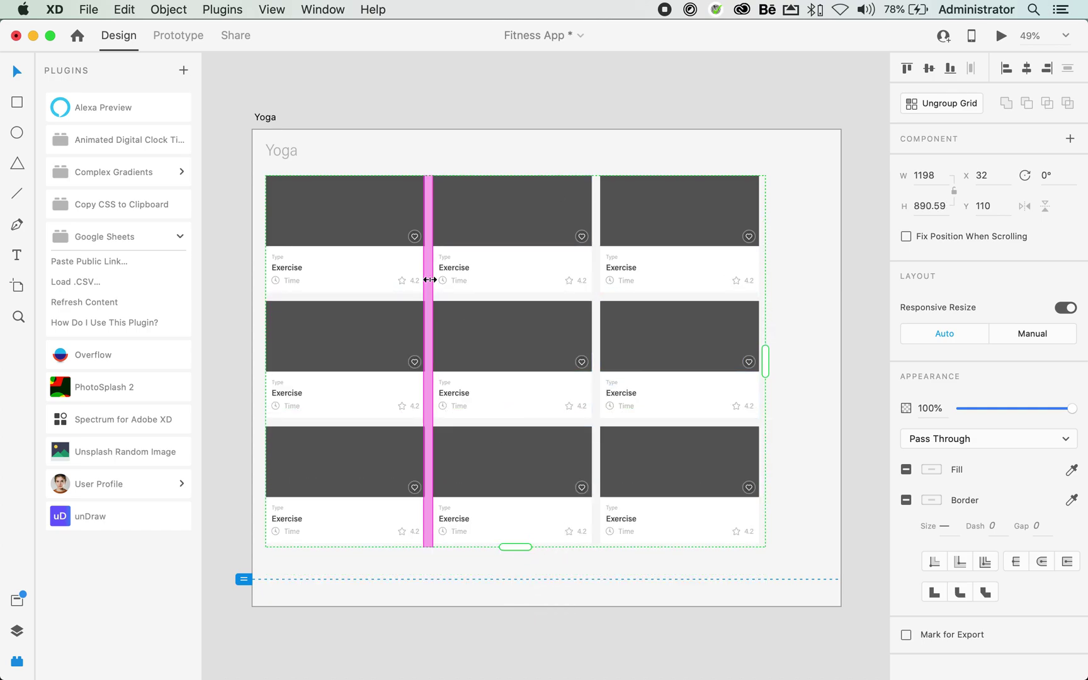
{"action": "left_click_drag", "start_coordinate": [429, 280], "coordinate": [454, 286]}
{"action": "left_click_drag", "start_coordinate": [377, 296], "coordinate": [385, 315]}
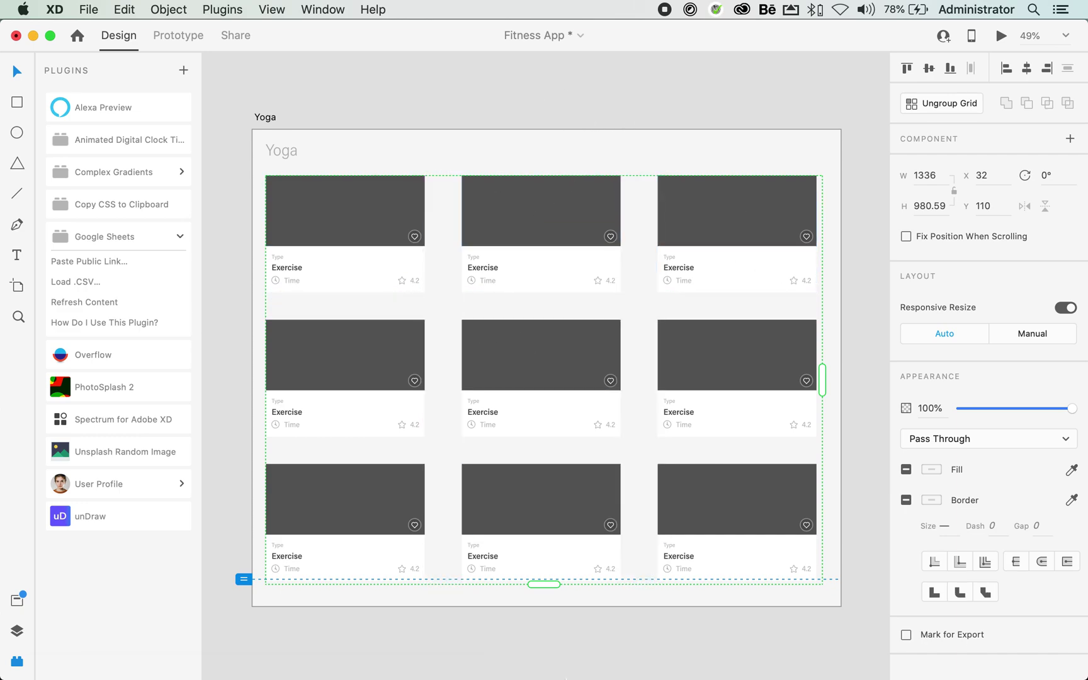
In Chrome, close the stock photo tab and sharing dialog, then review the Hatha and Ashtanga Yoga rows.
{"action": "mouse_move", "coordinate": [422, 652]}
{"action": "left_click", "coordinate": [222, 636]}
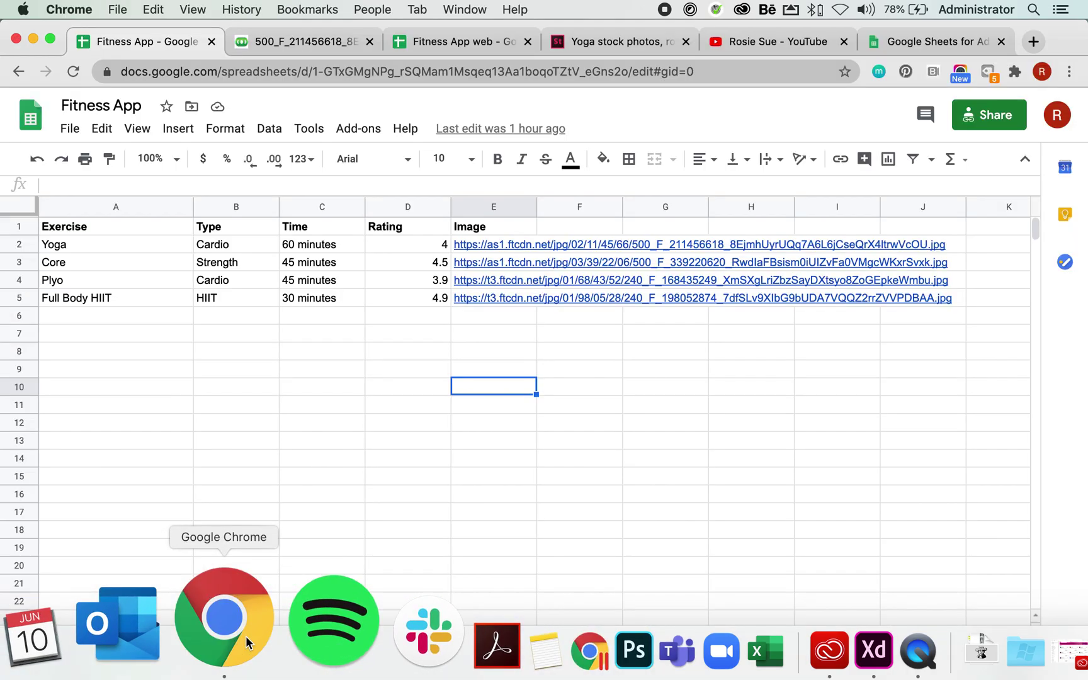
{"action": "left_click", "coordinate": [293, 42]}
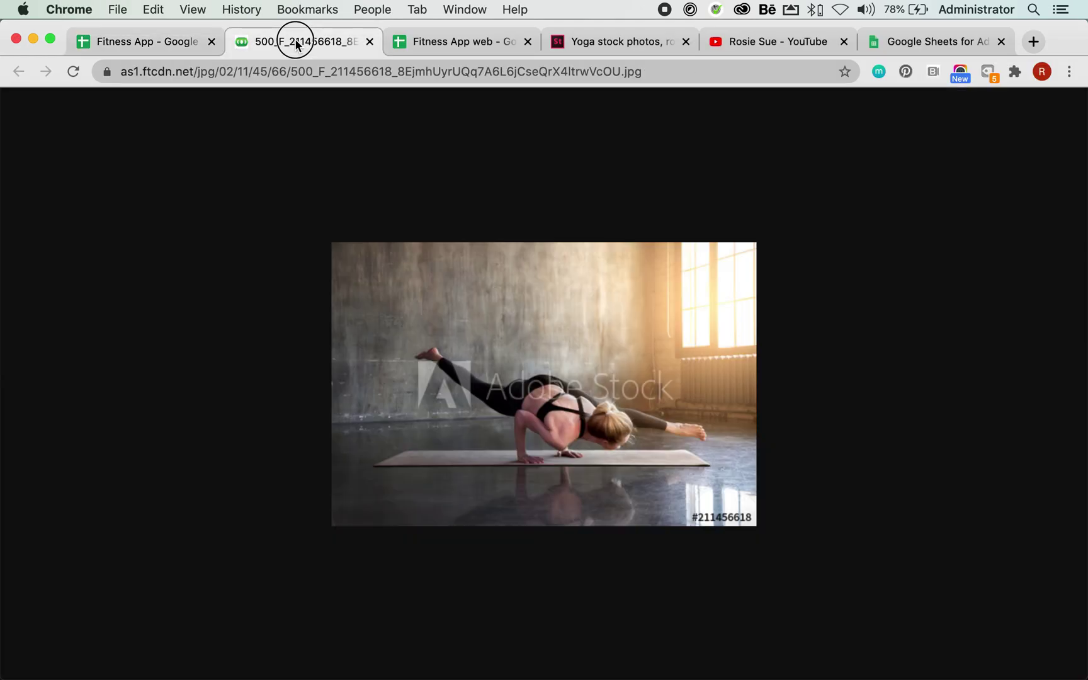
{"action": "left_click", "coordinate": [371, 41]}
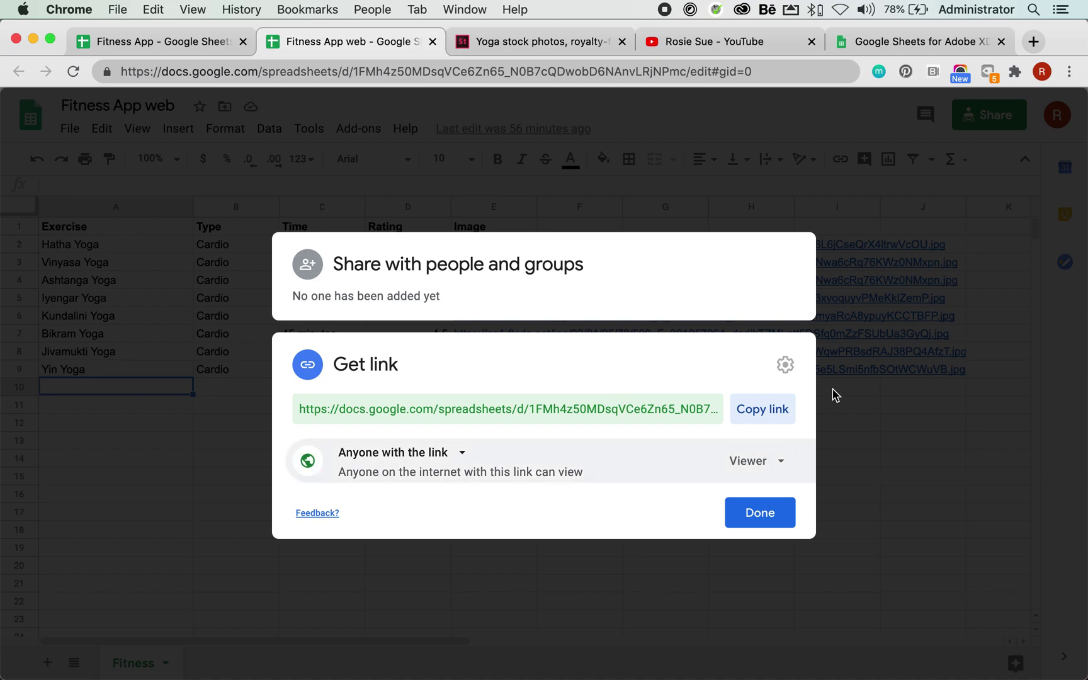
{"action": "left_click", "coordinate": [906, 487]}
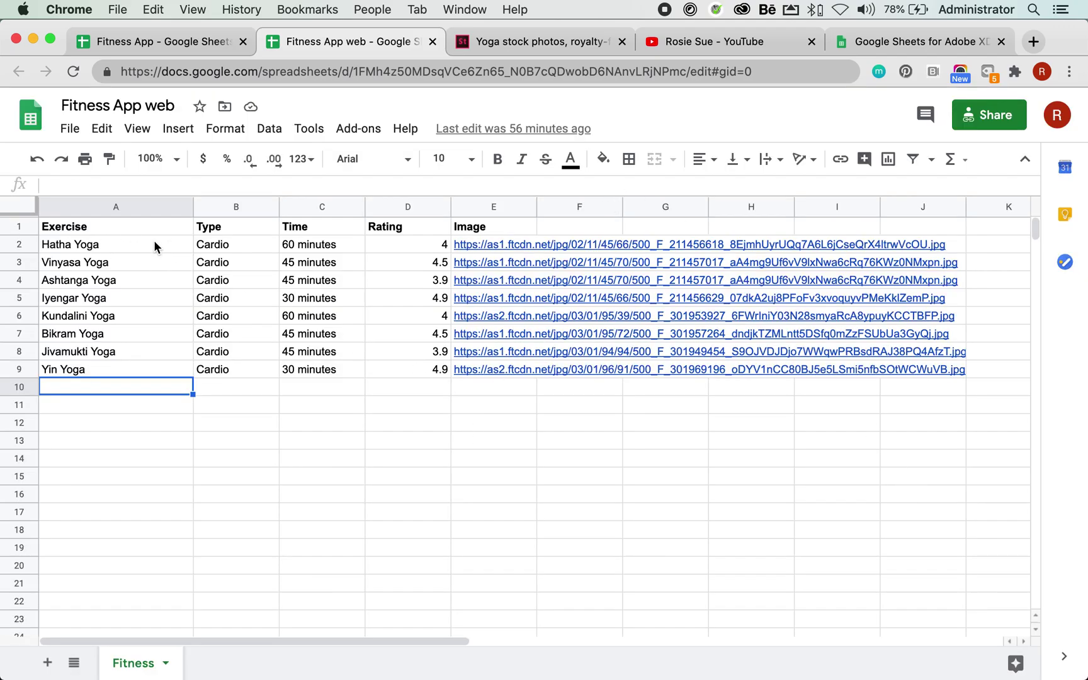
{"action": "left_click", "coordinate": [102, 246]}
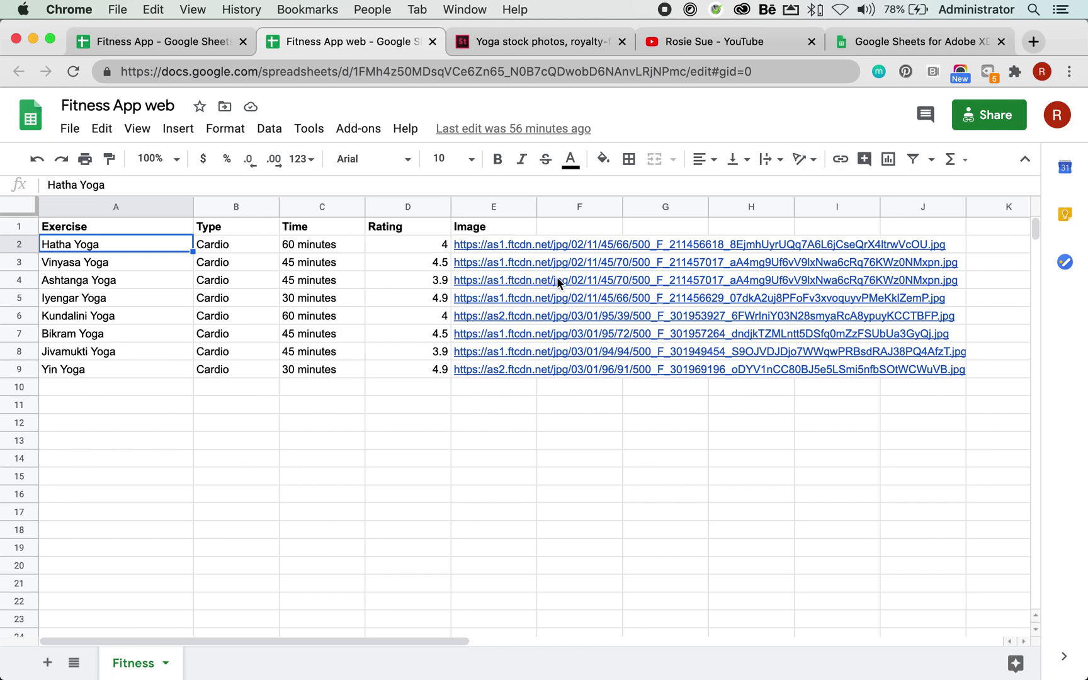
{"action": "left_click", "coordinate": [413, 276]}
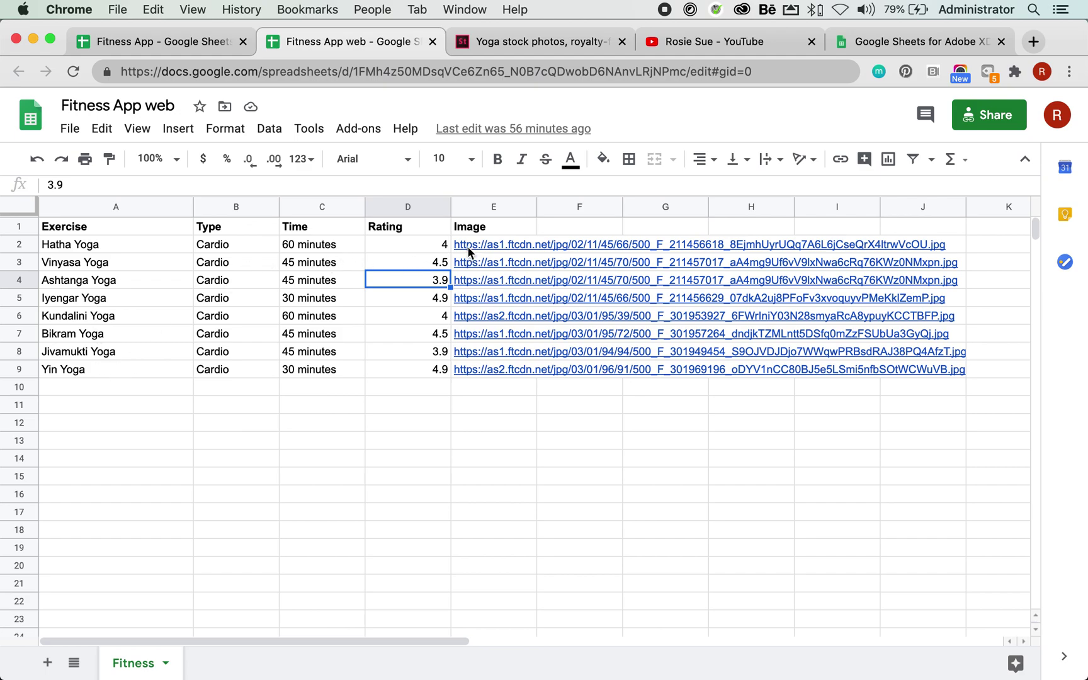
{"action": "left_click", "coordinate": [410, 242]}
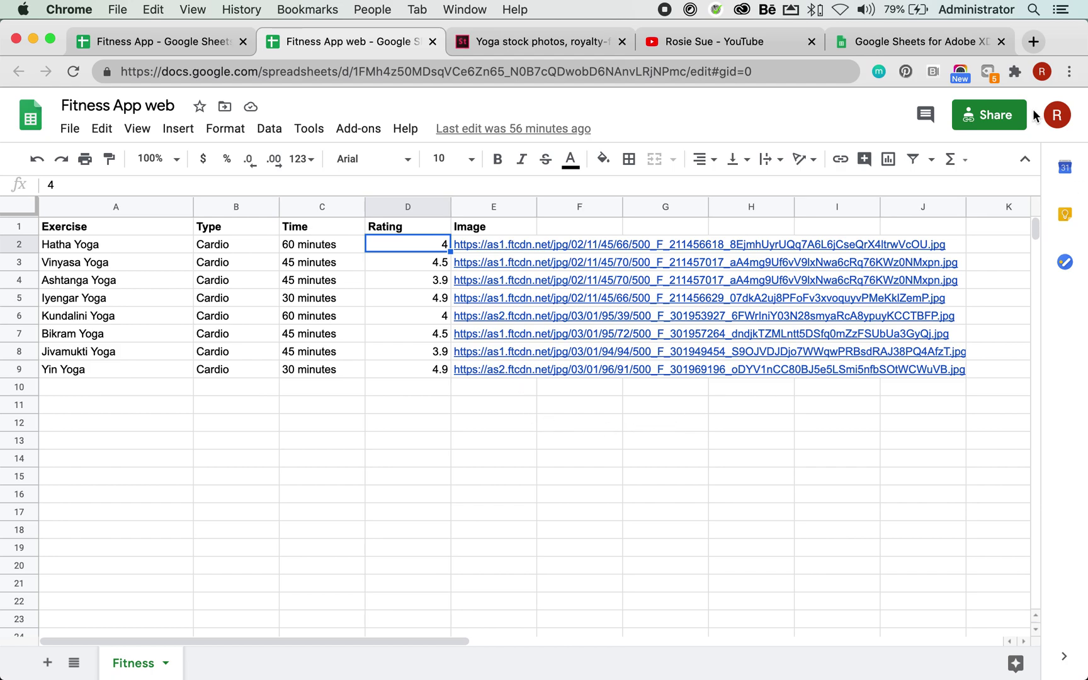
Copy the Fitness App sheet's view-only share link and return to Adobe XD.
{"action": "left_click", "coordinate": [994, 115]}
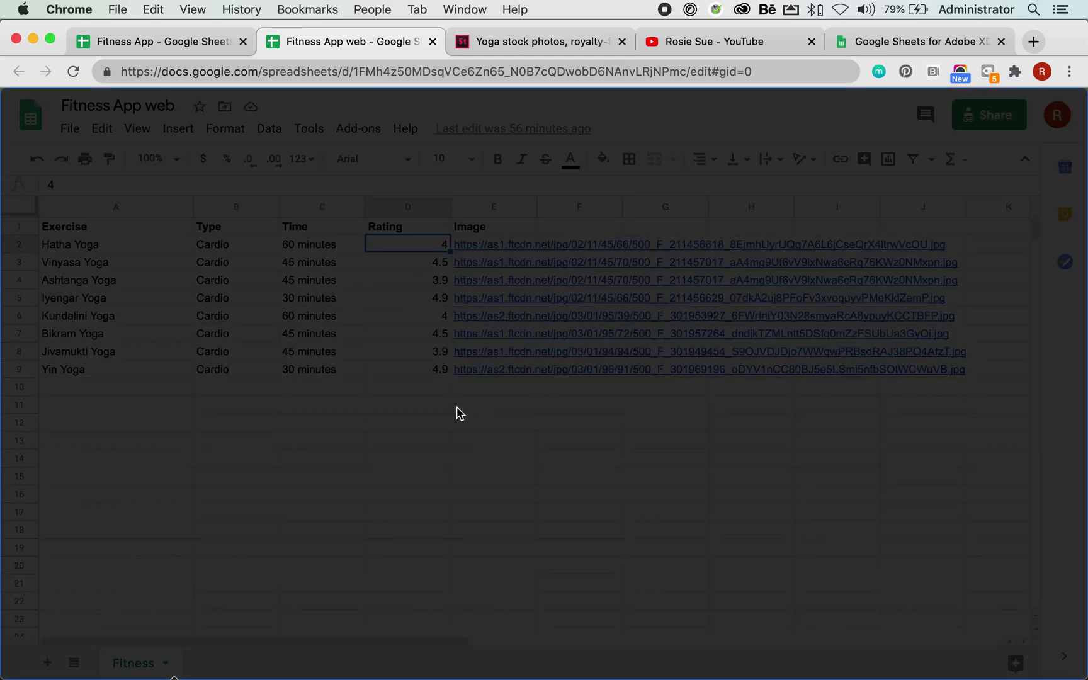
{"action": "left_click", "coordinate": [324, 530]}
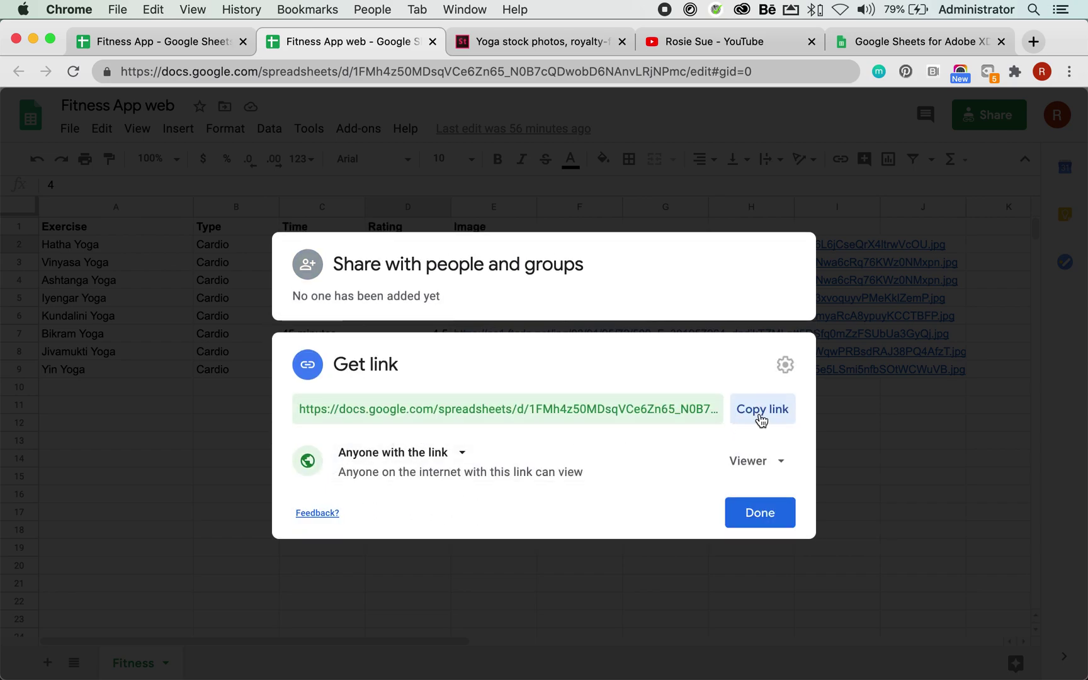
{"action": "left_click", "coordinate": [760, 421]}
{"action": "mouse_move", "coordinate": [606, 679]}
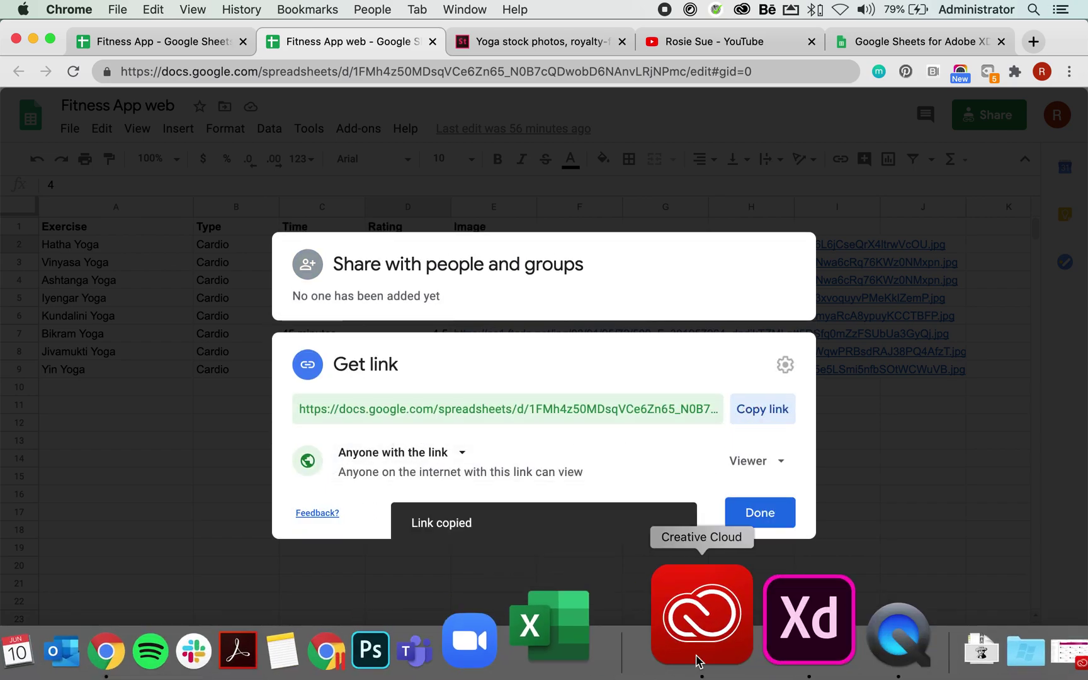
{"action": "left_click", "coordinate": [743, 646]}
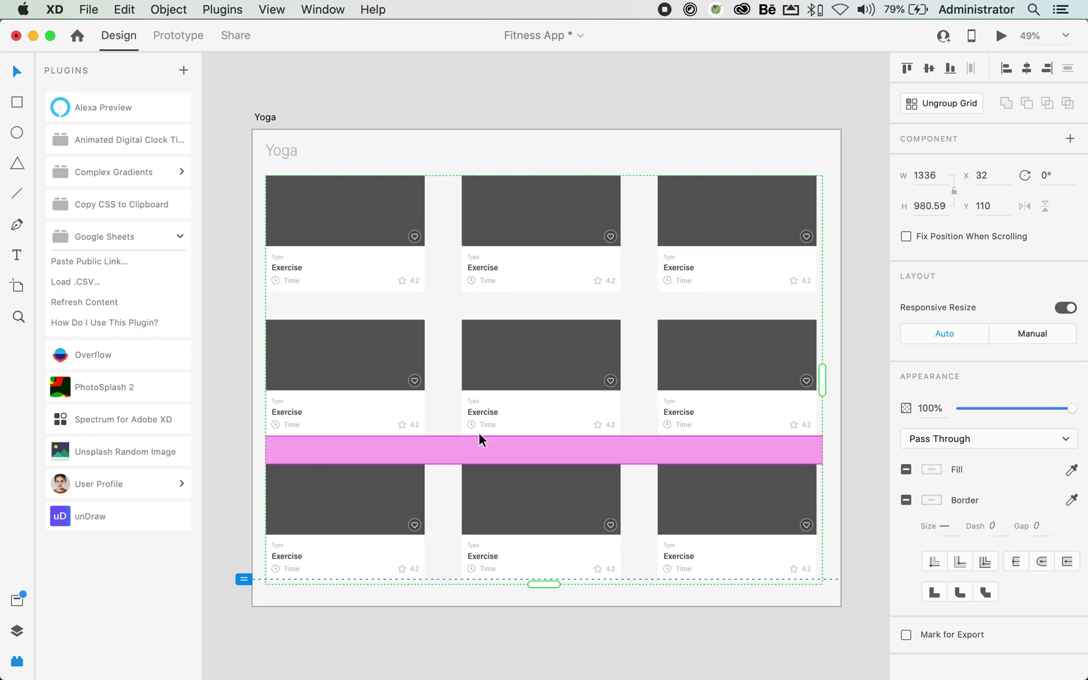
Paste the sheet link into Google Sheets' Paste Public Link and apply the mapping to the Yoga grid.
{"action": "left_click", "coordinate": [179, 237]}
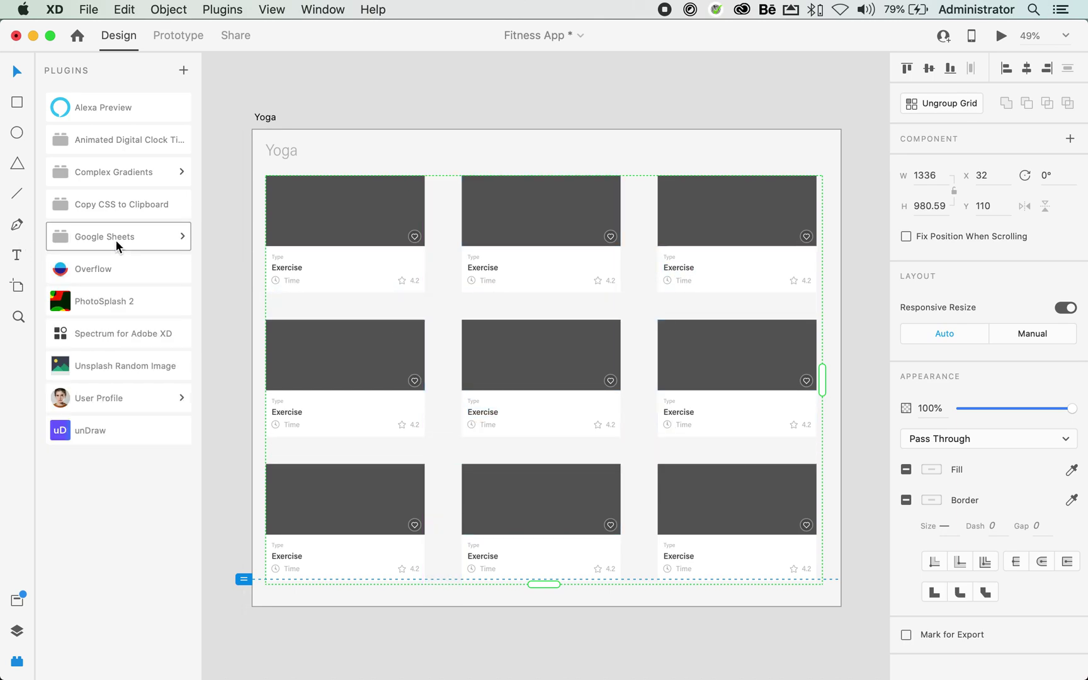
{"action": "left_click", "coordinate": [181, 237]}
{"action": "left_click", "coordinate": [117, 263]}
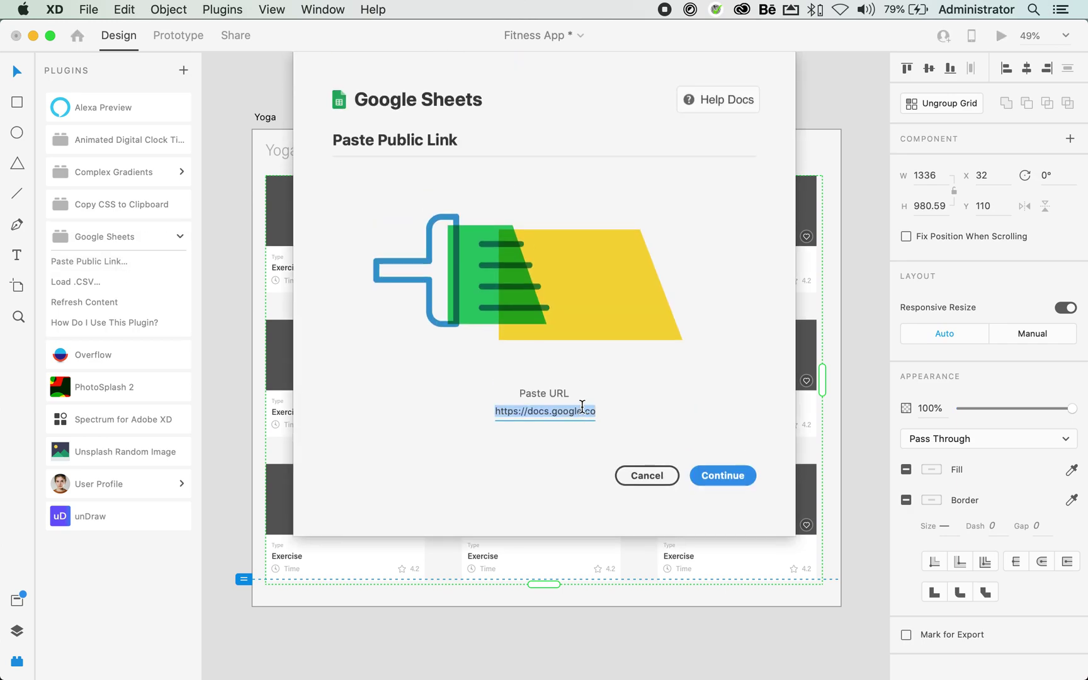
{"action": "key", "text": "super+v"}
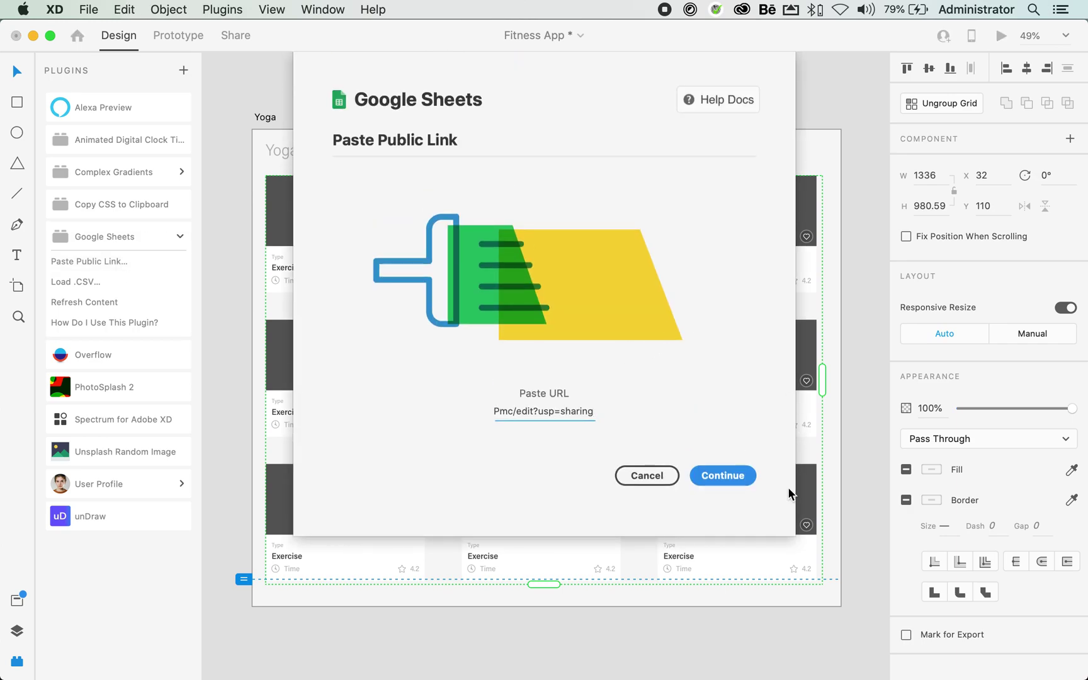
{"action": "left_click", "coordinate": [719, 478]}
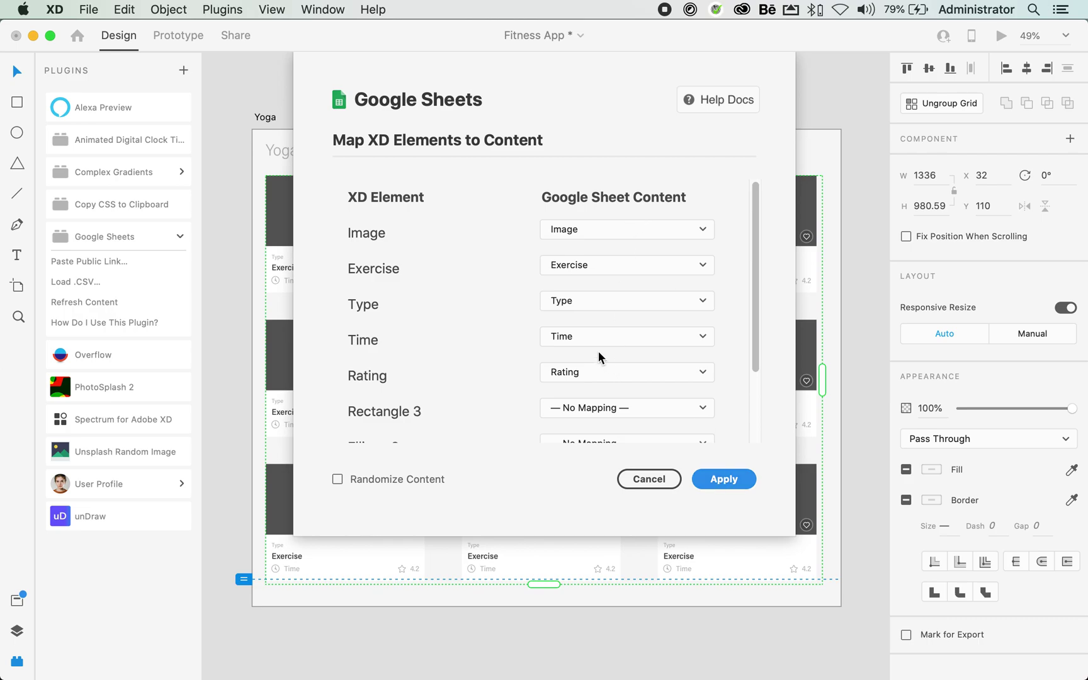
{"action": "scroll", "coordinate": [495, 344], "scroll_direction": "down", "scroll_amount": 3}
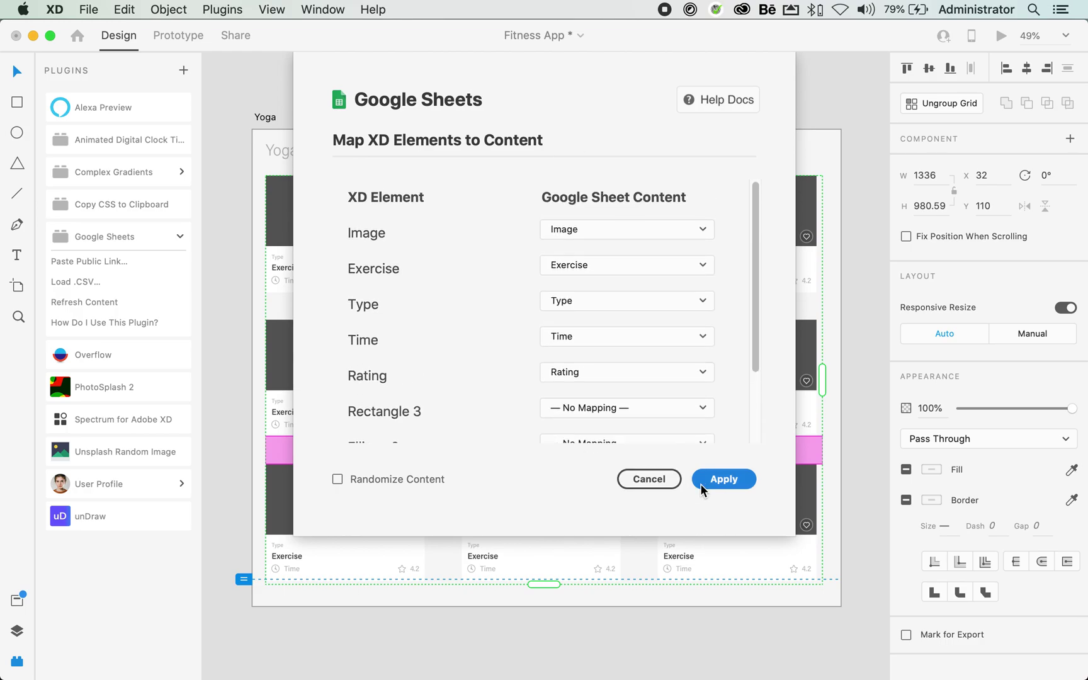
{"action": "left_click", "coordinate": [718, 480]}
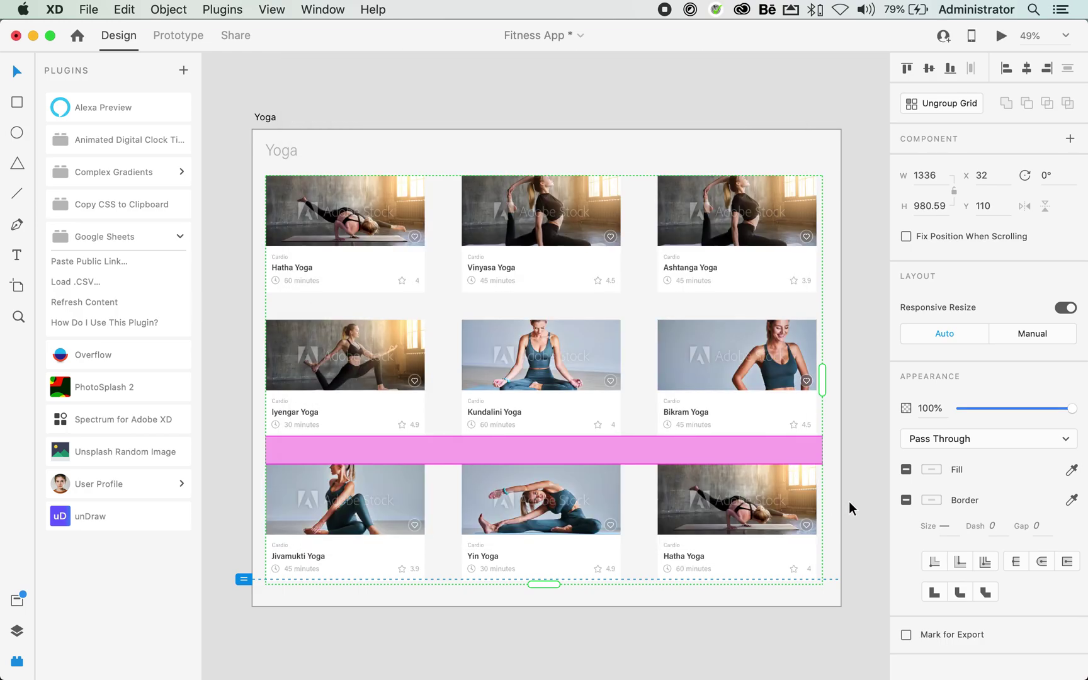
{"action": "left_click", "coordinate": [860, 510]}
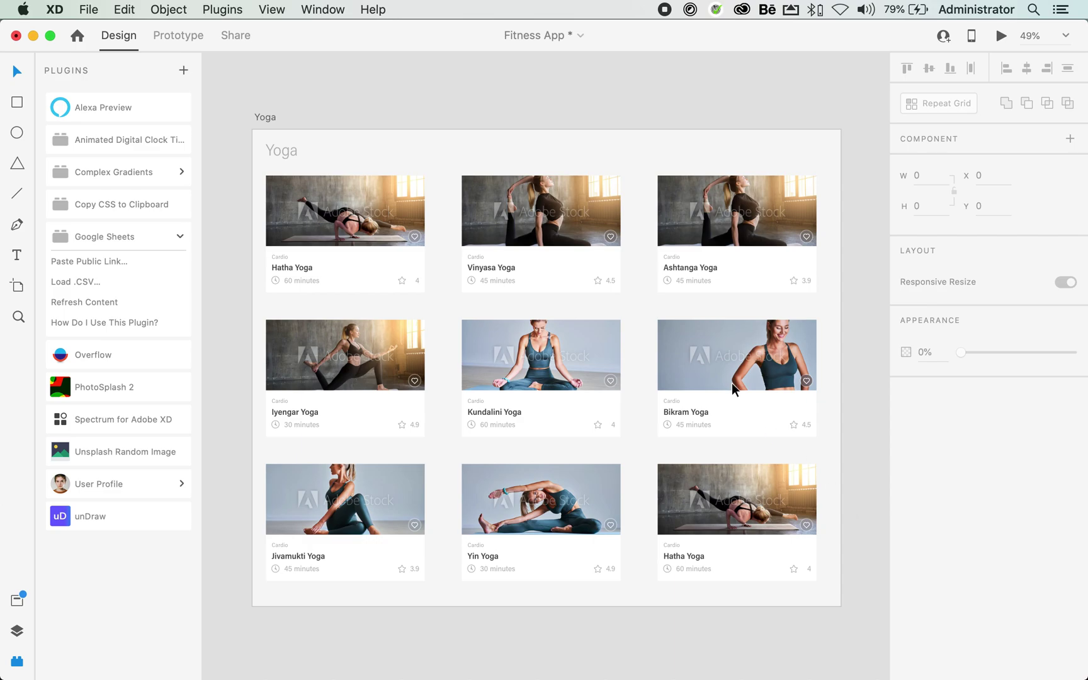
{"action": "scroll", "coordinate": [427, 148], "scroll_direction": "up", "scroll_amount": 5}
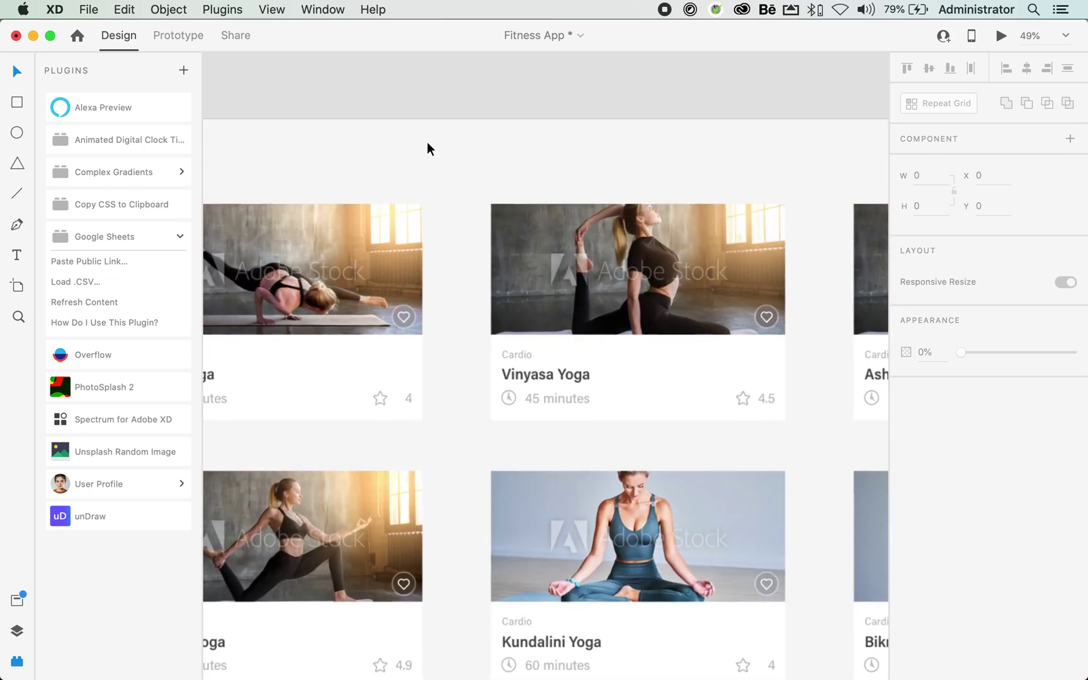
{"action": "scroll", "coordinate": [428, 148], "scroll_direction": "down", "scroll_amount": 5}
{"action": "scroll", "coordinate": [428, 149], "scroll_direction": "up", "scroll_amount": 5}
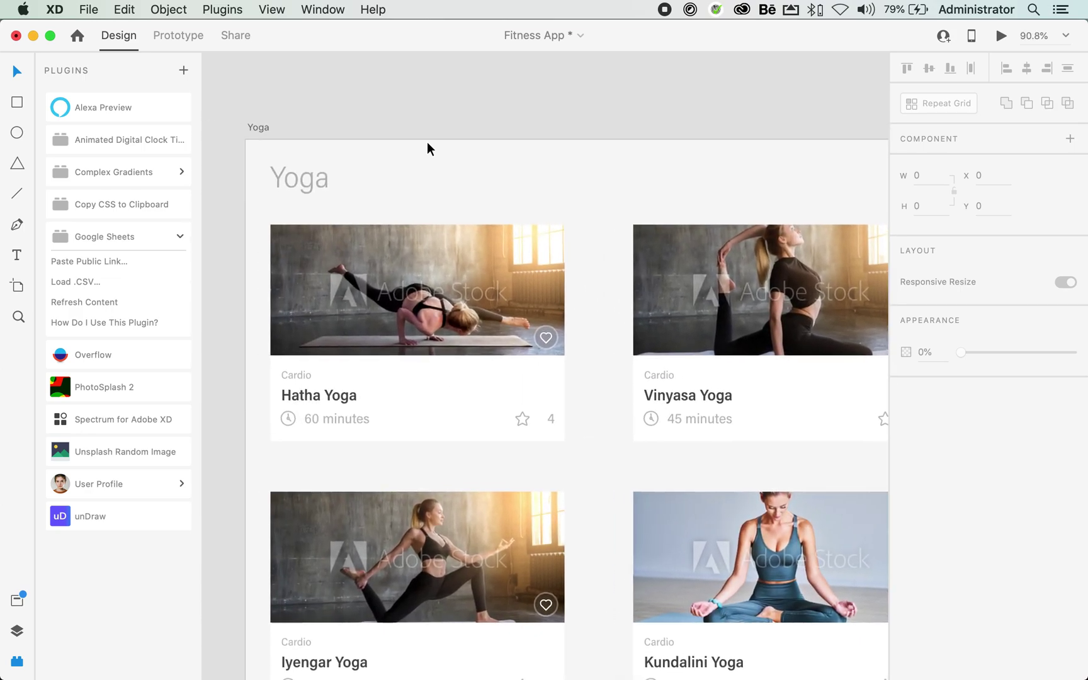
{"action": "scroll", "coordinate": [427, 143], "scroll_direction": "right", "scroll_amount": 5}
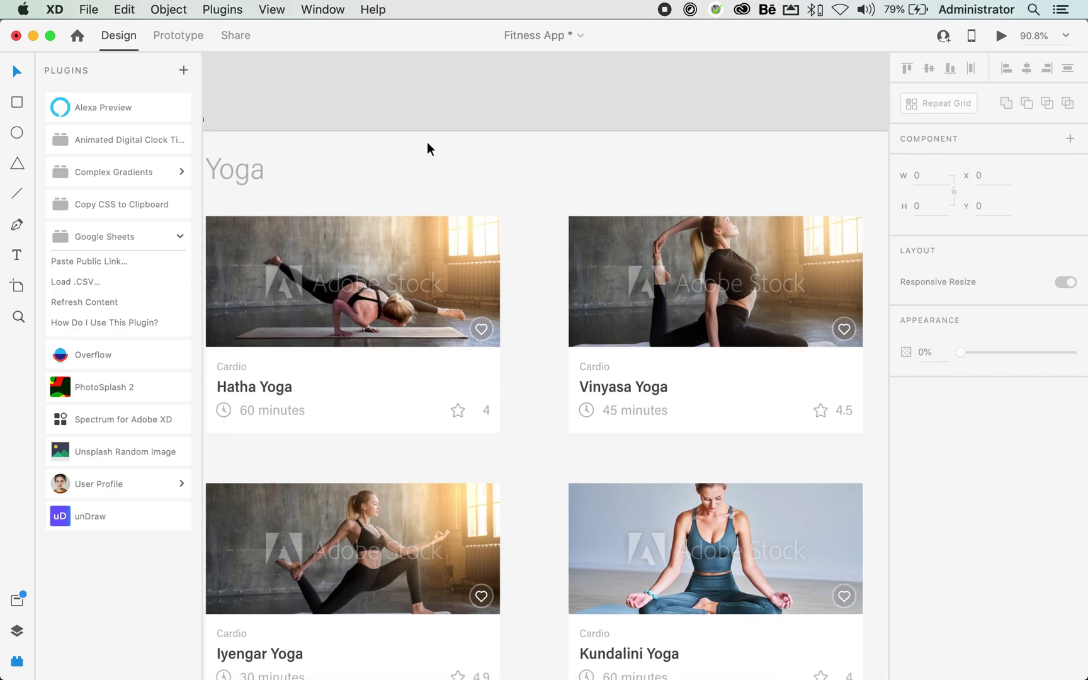
{"action": "scroll", "coordinate": [427, 149], "scroll_direction": "right", "scroll_amount": 5}
{"action": "scroll", "coordinate": [427, 148], "scroll_direction": "down", "scroll_amount": 6}
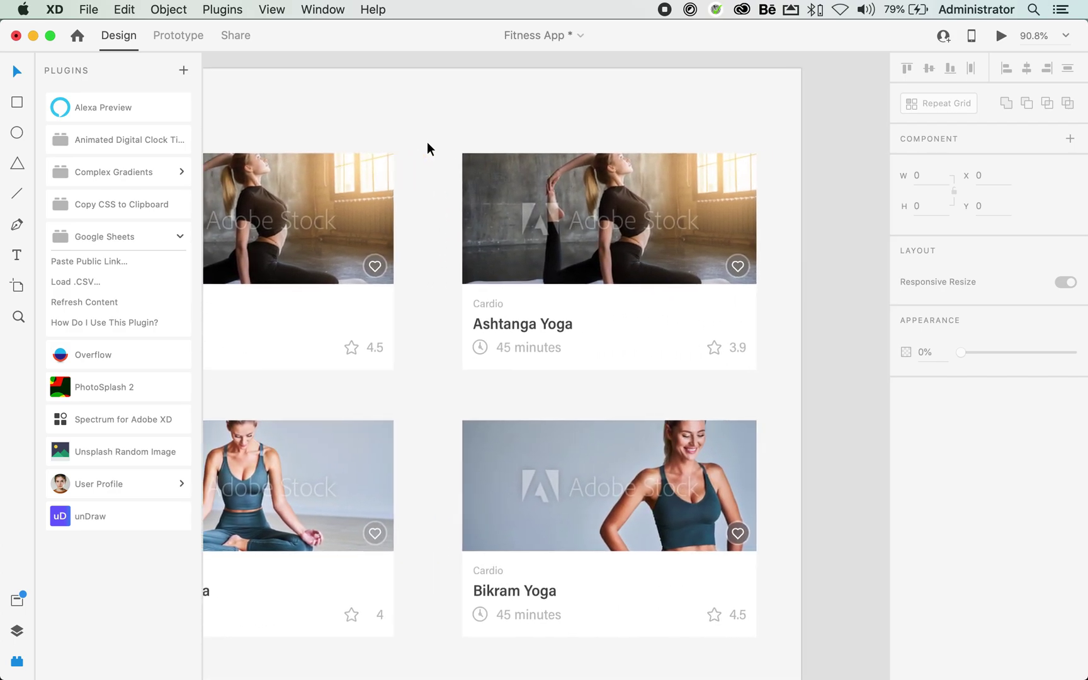
{"action": "scroll", "coordinate": [427, 141], "scroll_direction": "down", "scroll_amount": 3}
{"action": "scroll", "coordinate": [427, 141], "scroll_direction": "left", "scroll_amount": 5}
{"action": "scroll", "coordinate": [427, 141], "scroll_direction": "up", "scroll_amount": 6}
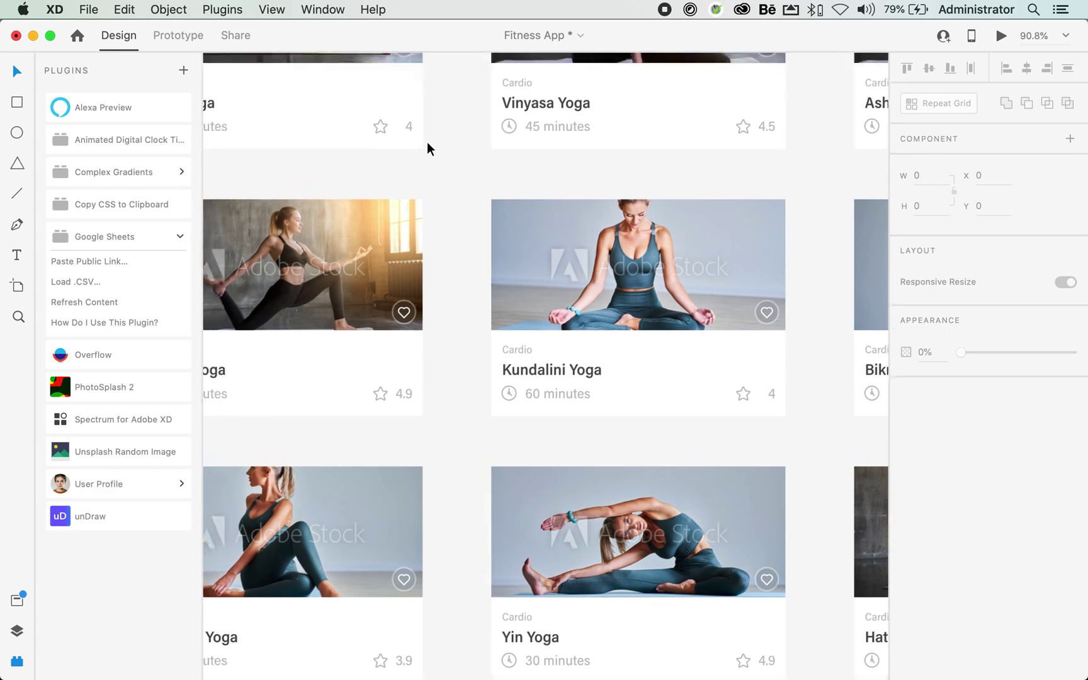
{"action": "scroll", "coordinate": [438, 140], "scroll_direction": "up", "scroll_amount": 5}
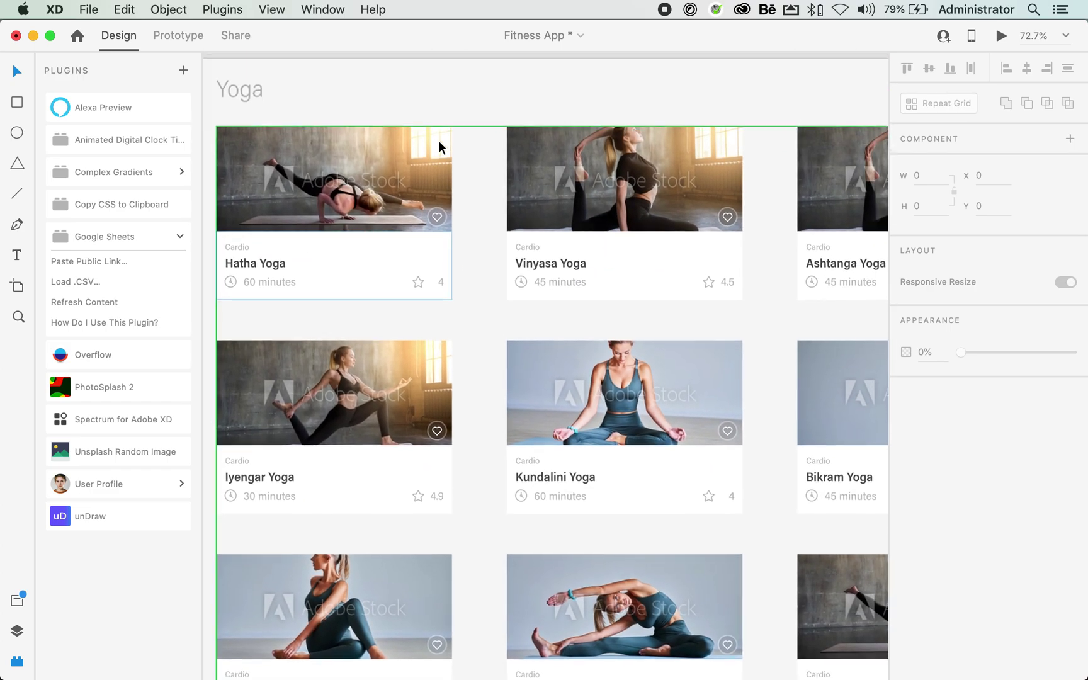
{"action": "scroll", "coordinate": [438, 140], "scroll_direction": "down", "scroll_amount": 1}
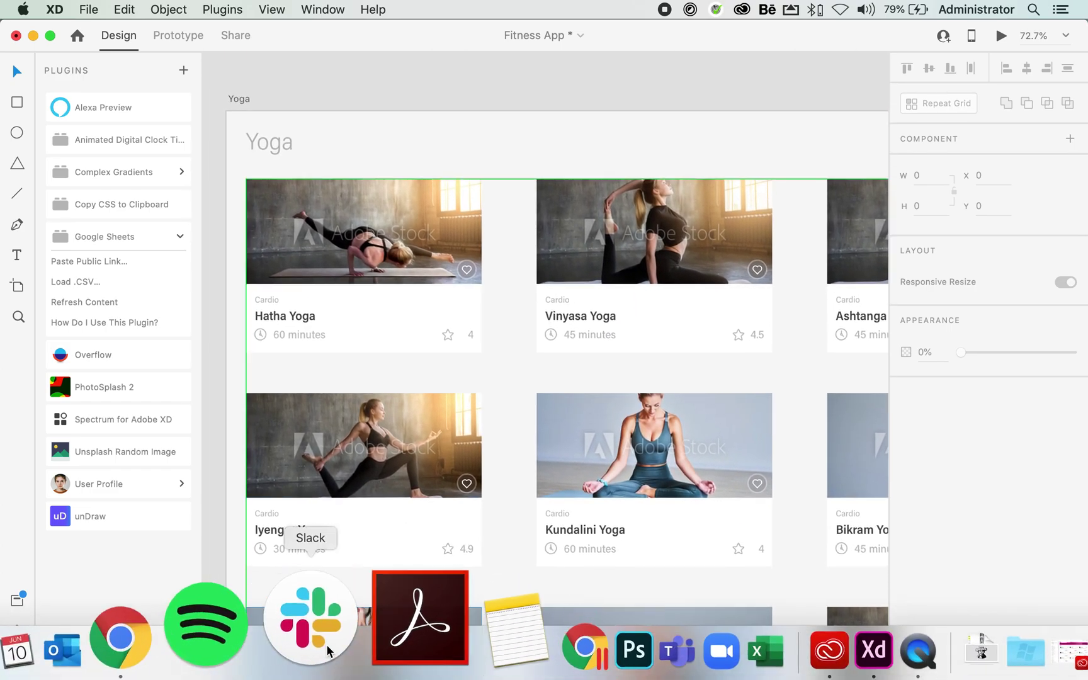
Close the Share dialog, check cells A4 (Ashtanga Yoga), A6 (Kundalini Yoga) and B7, then return to XD.
{"action": "left_click", "coordinate": [252, 610]}
{"action": "left_click", "coordinate": [119, 454]}
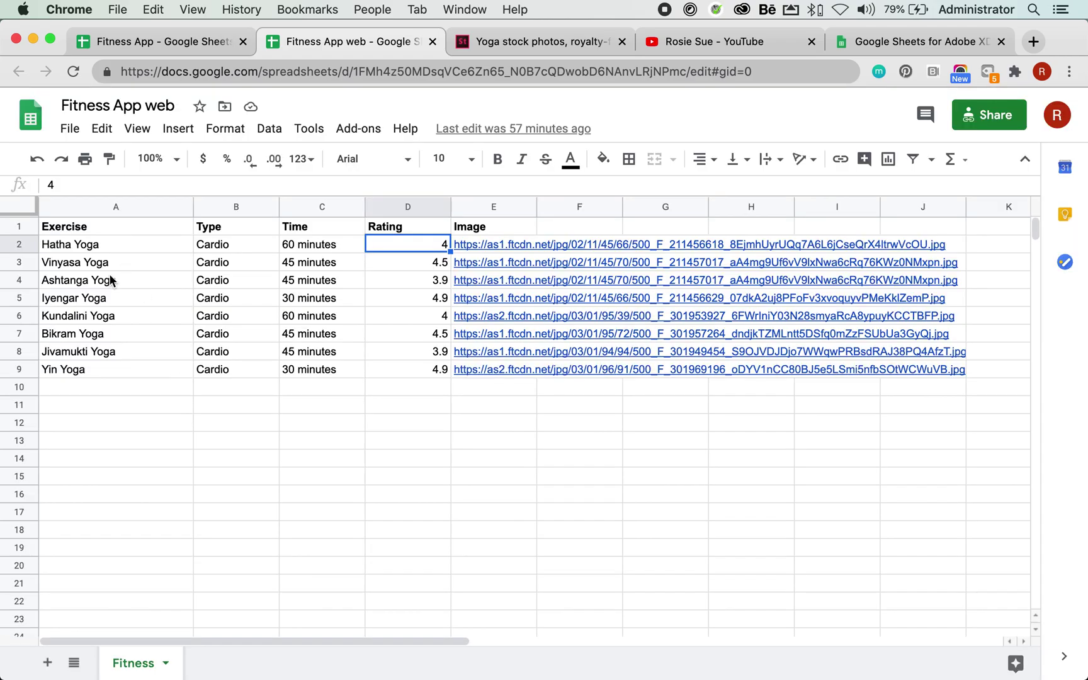
{"action": "left_click", "coordinate": [111, 280]}
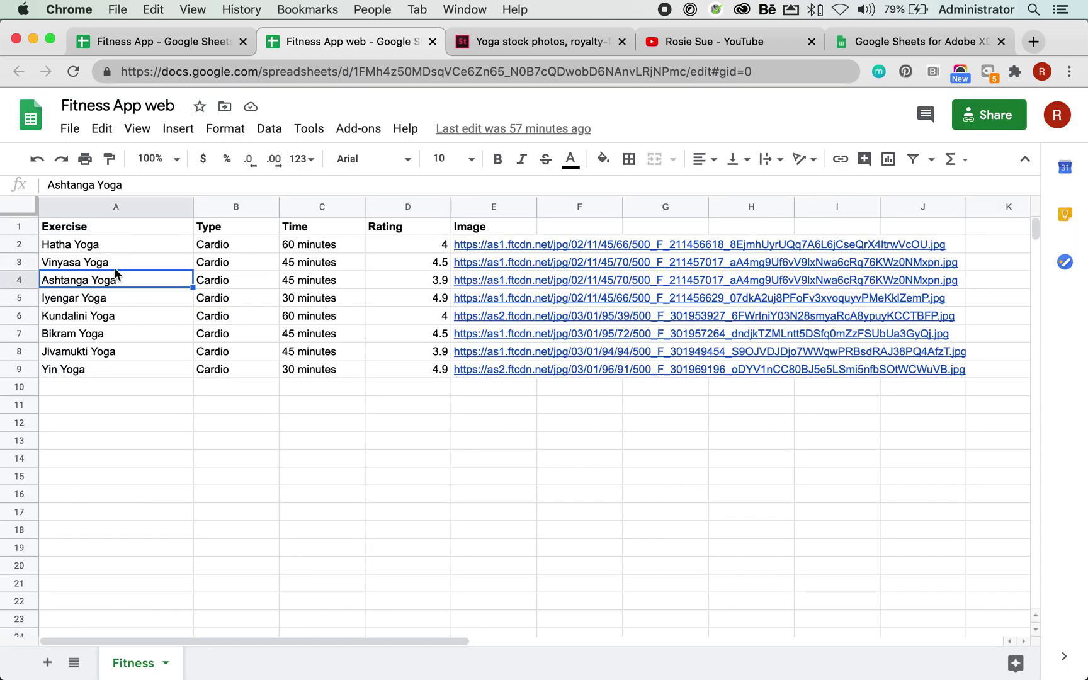
{"action": "left_click", "coordinate": [85, 318]}
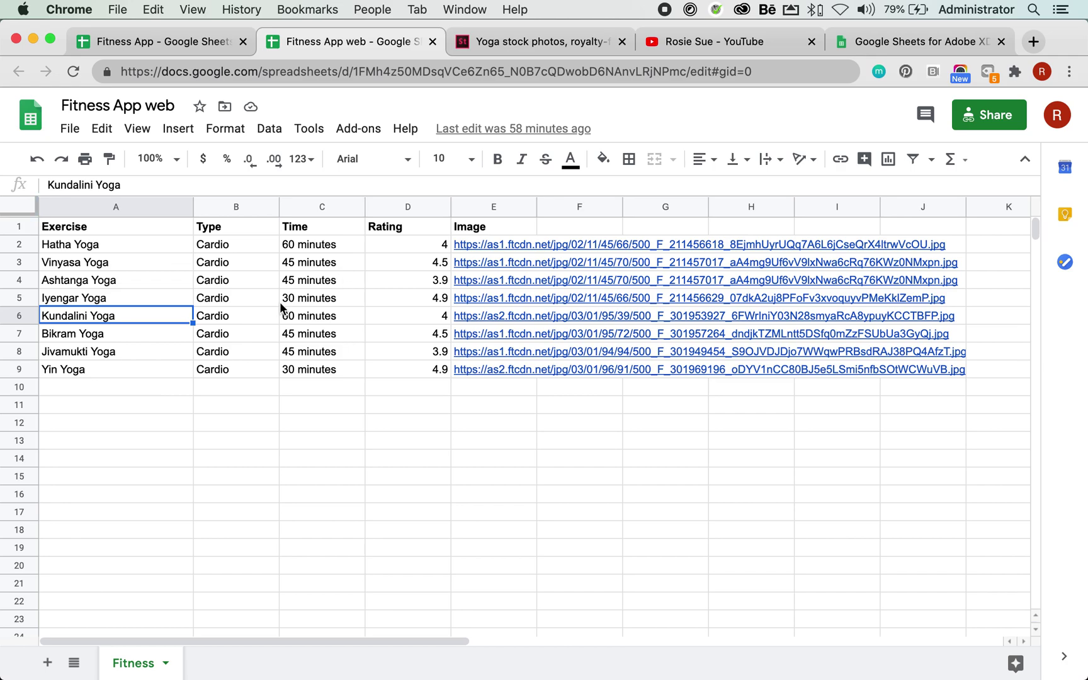
{"action": "left_click", "coordinate": [257, 335]}
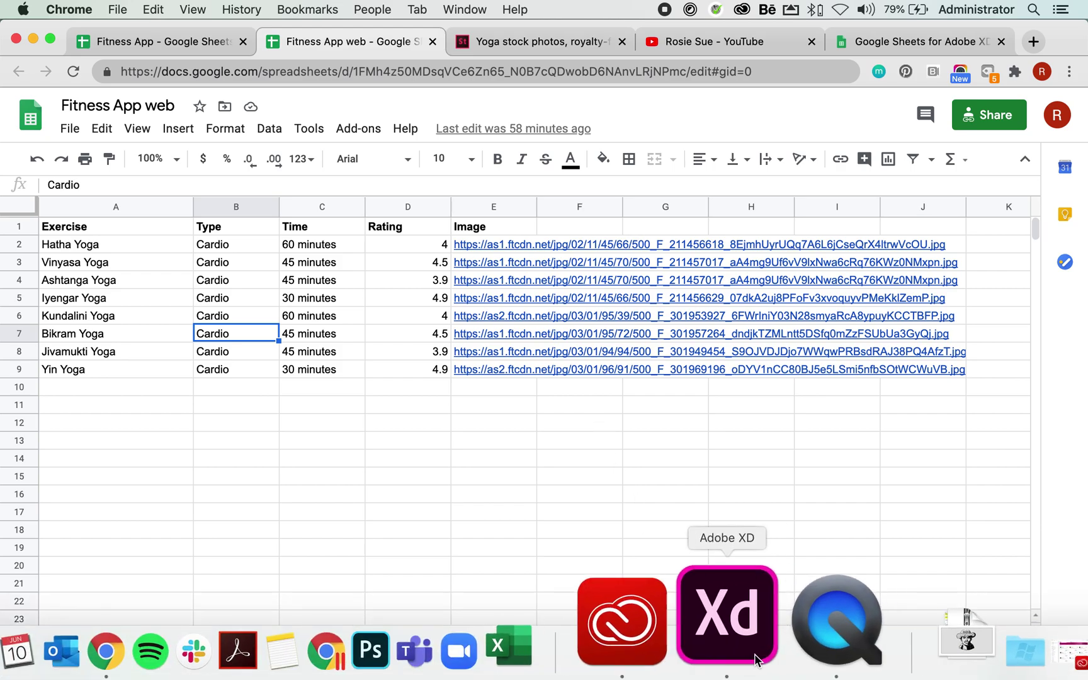
{"action": "left_click", "coordinate": [723, 619]}
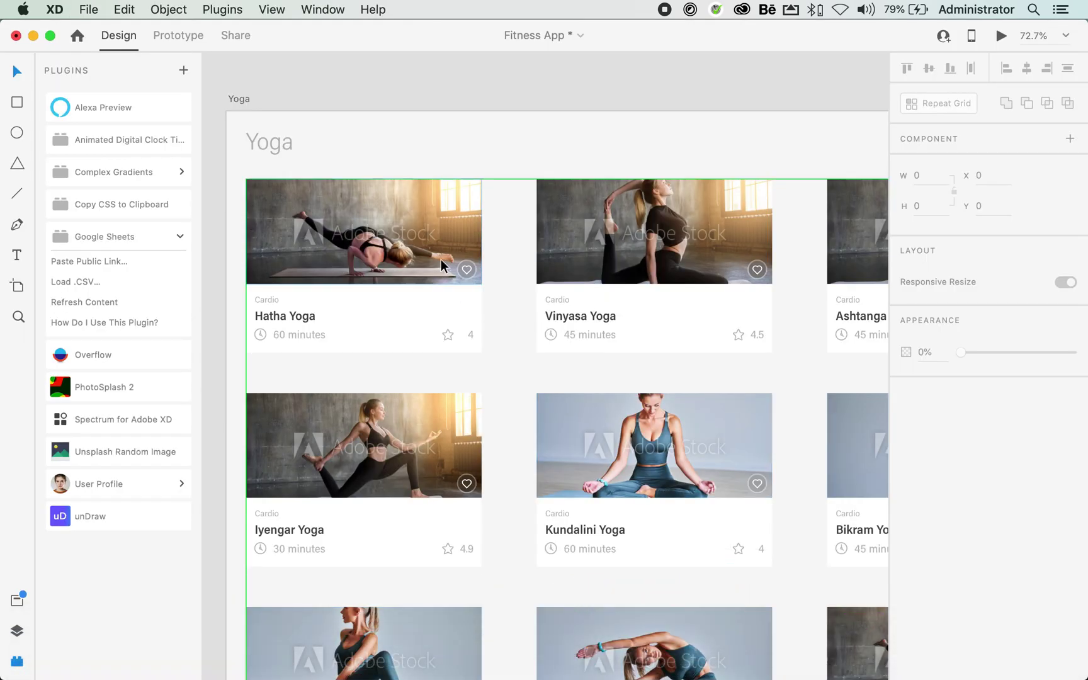
Refresh the Yoga grid's content from the Google Sheet and zoom out to view both artboards.
{"action": "scroll", "coordinate": [441, 258], "scroll_direction": "down", "scroll_amount": 3}
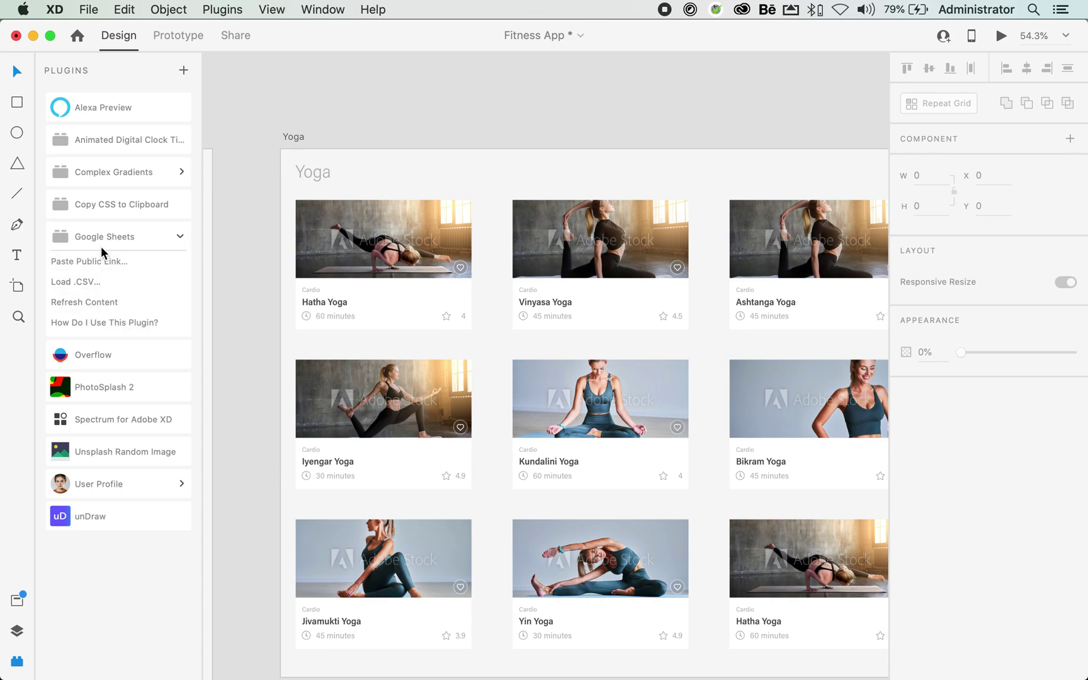
{"action": "left_click", "coordinate": [99, 311]}
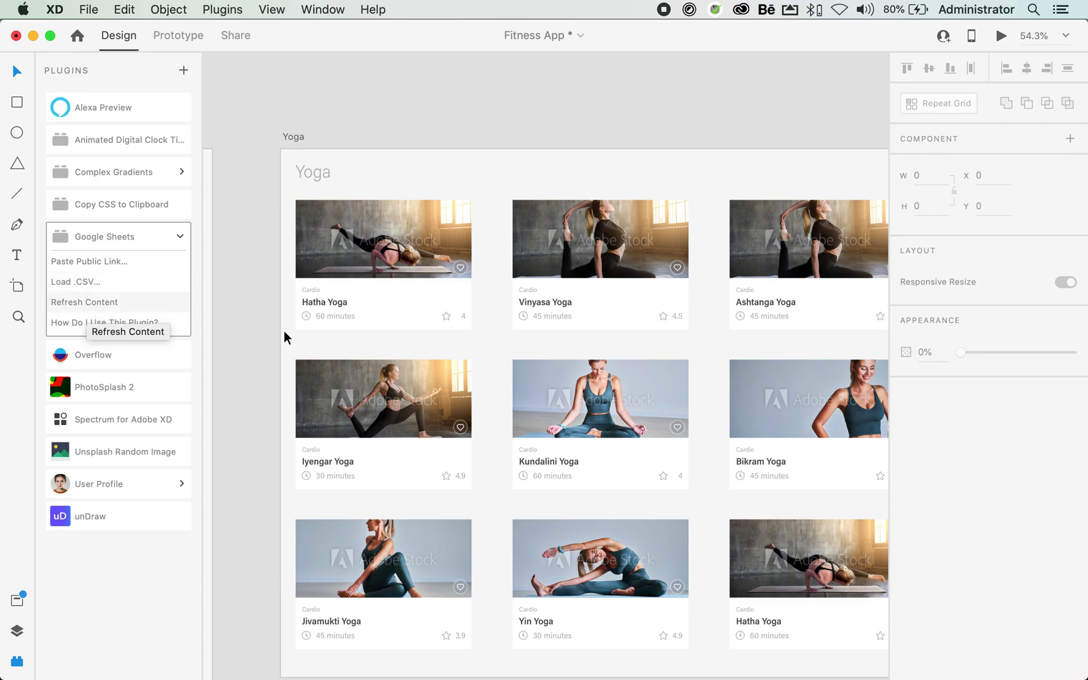
{"action": "left_click", "coordinate": [507, 89]}
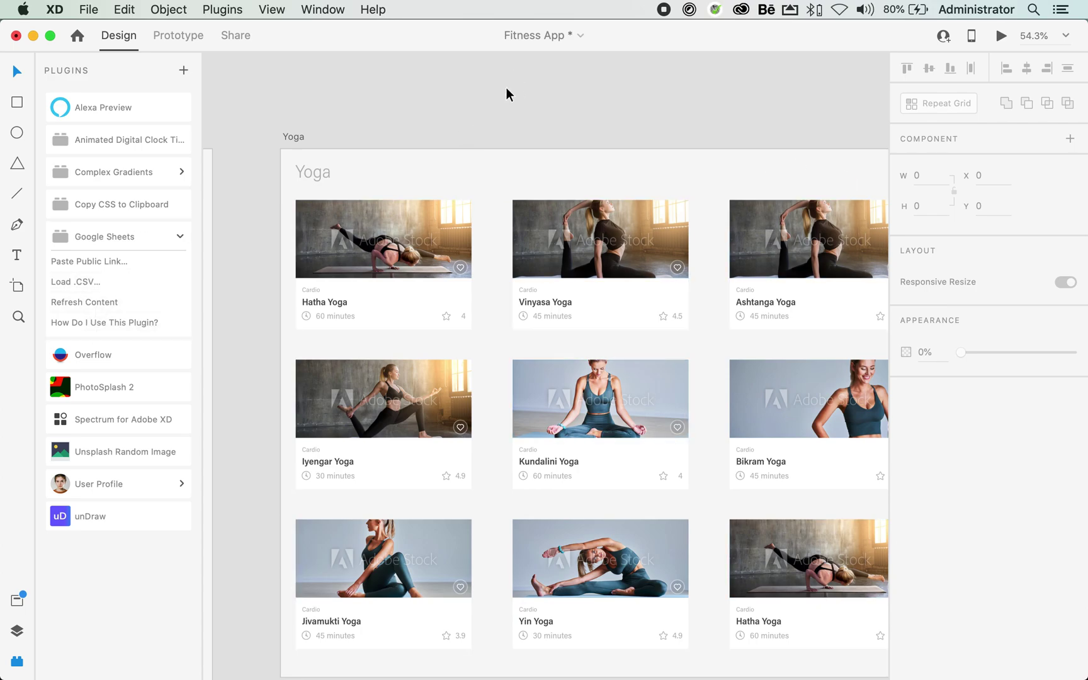
{"action": "scroll", "coordinate": [507, 89], "scroll_direction": "down", "scroll_amount": 3}
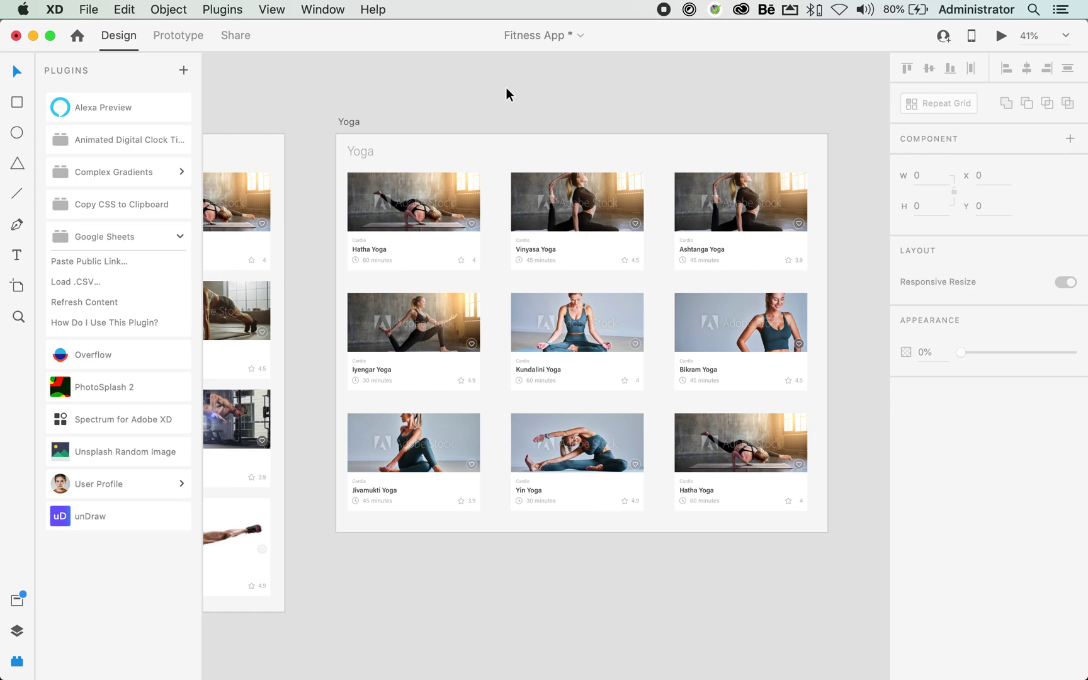
{"action": "scroll", "coordinate": [507, 94], "scroll_direction": "down", "scroll_amount": 3}
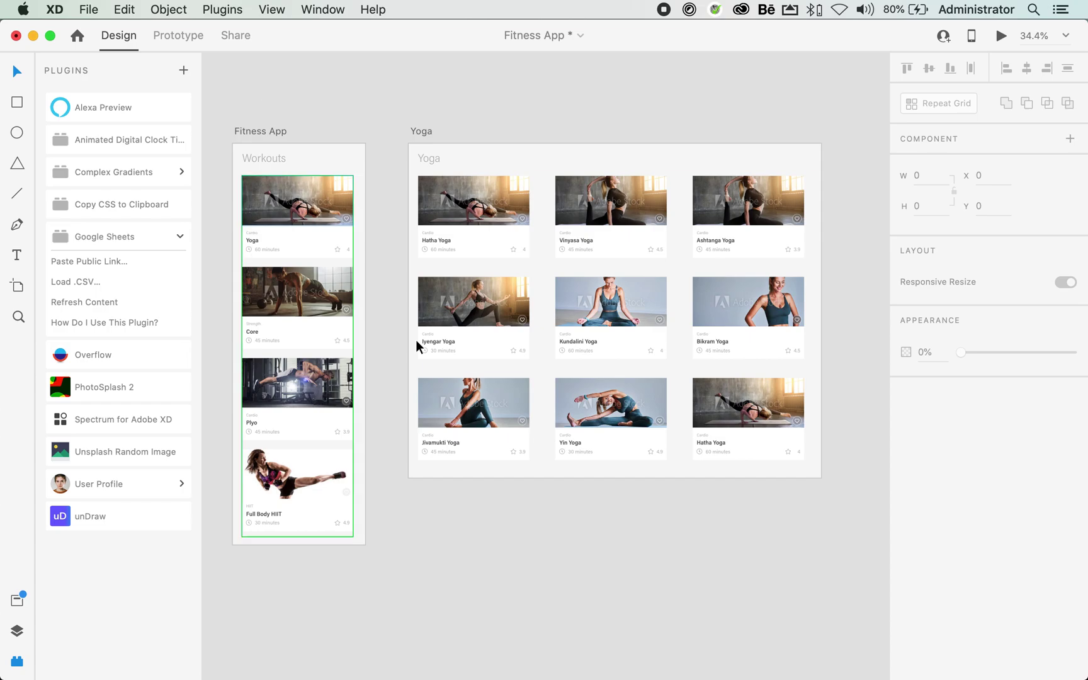
Bring Chrome to the front and switch to the YouTube channel's Videos page.
{"action": "mouse_move", "coordinate": [769, 658]}
{"action": "left_click", "coordinate": [238, 623]}
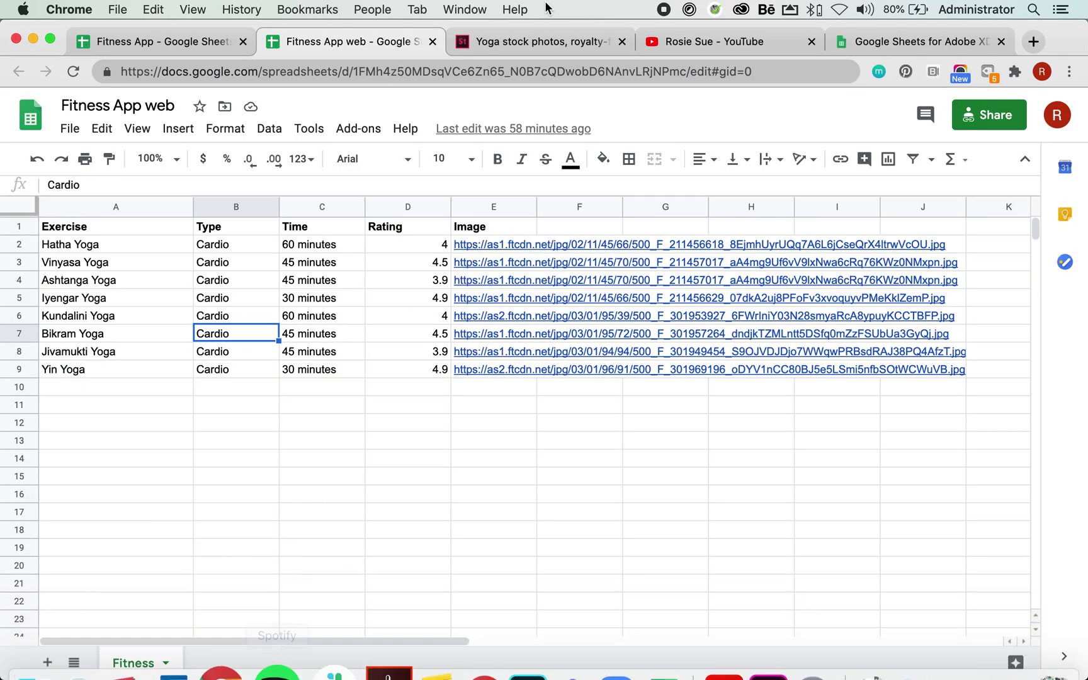
{"action": "left_click", "coordinate": [658, 41]}
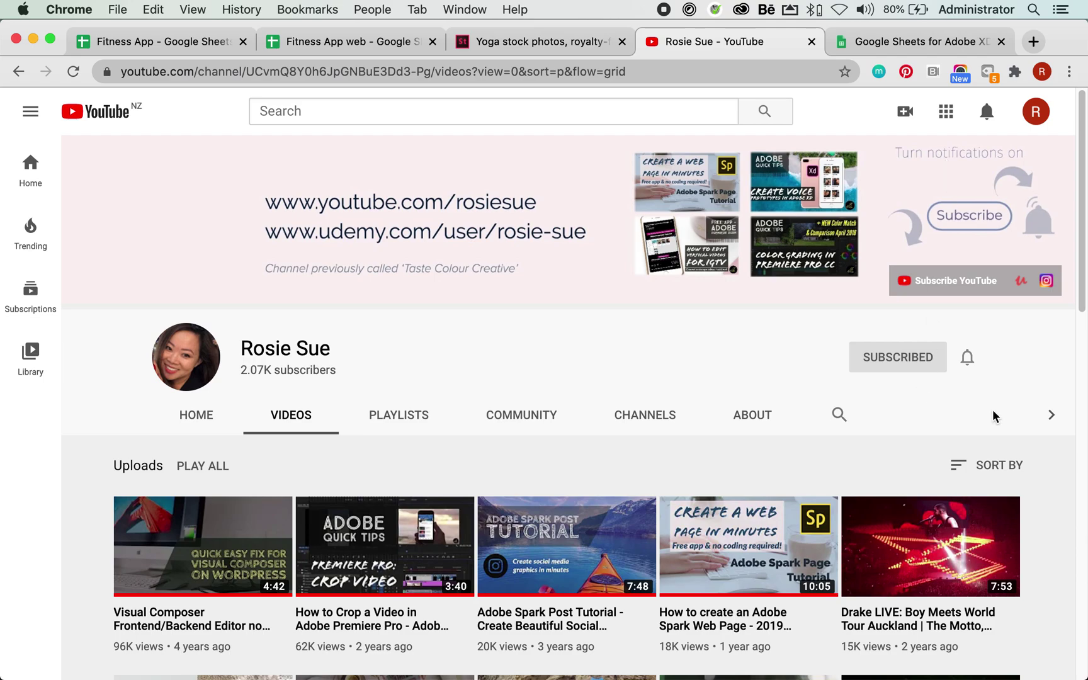